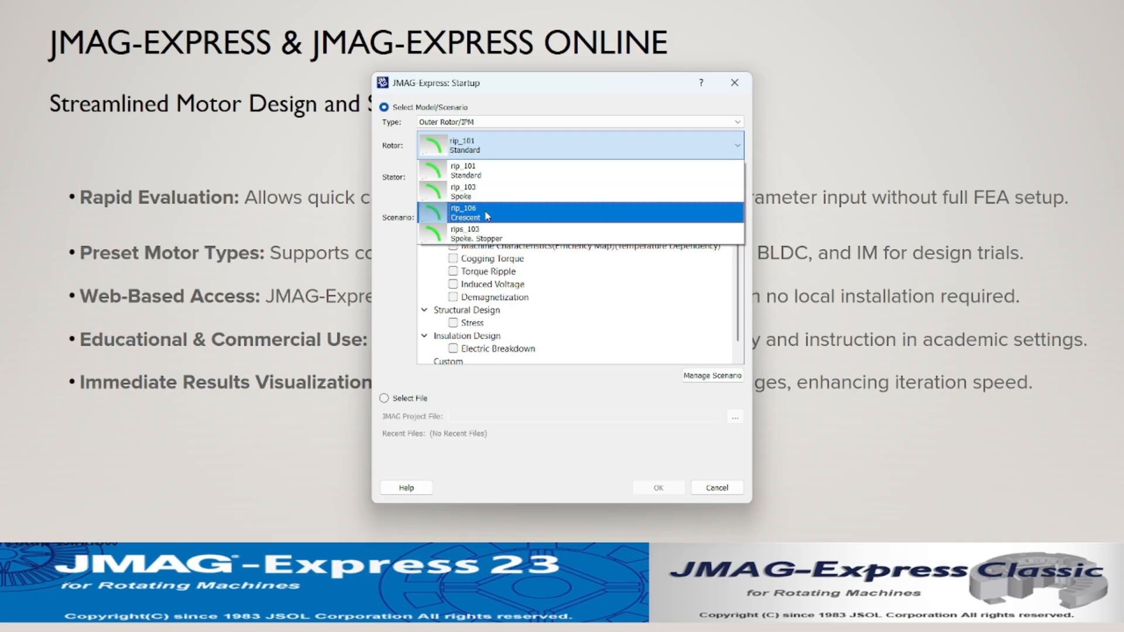
# Choose the rip_101 Standard rotor and the si_001 stator for the Outer Rotor/IPM motor.
pyautogui.click(496, 173)
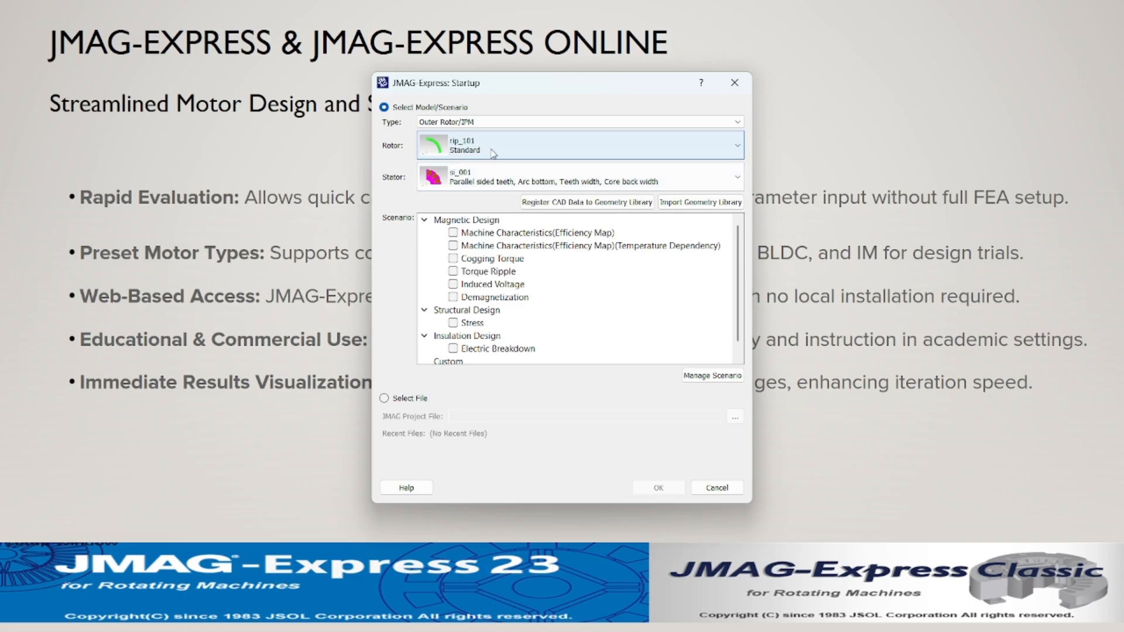
pyautogui.click(507, 188)
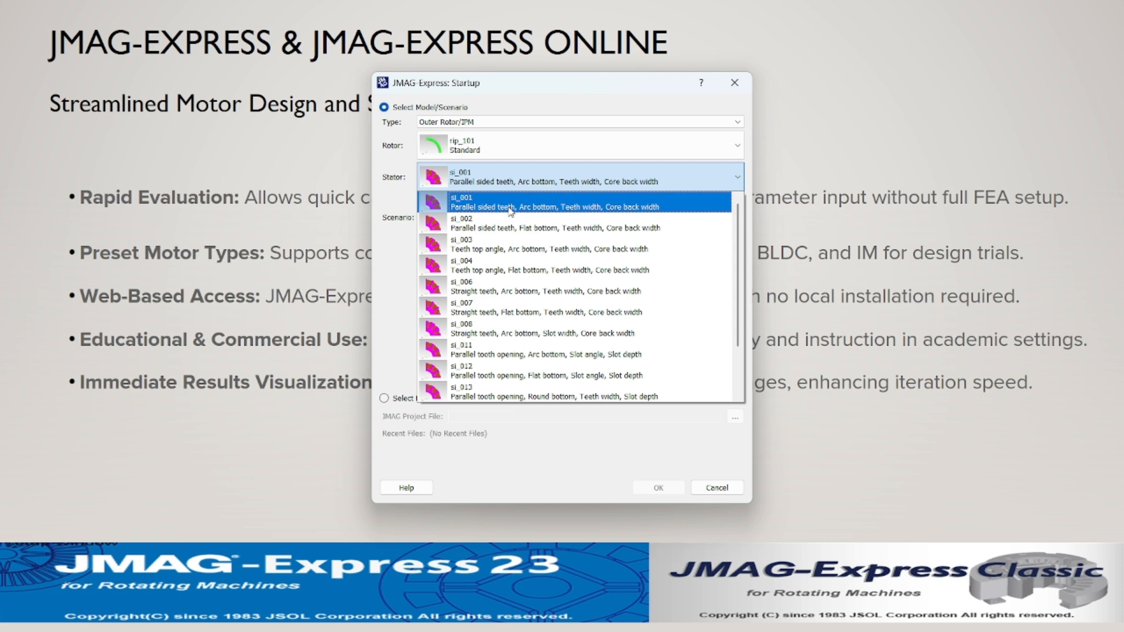
pyautogui.click(510, 211)
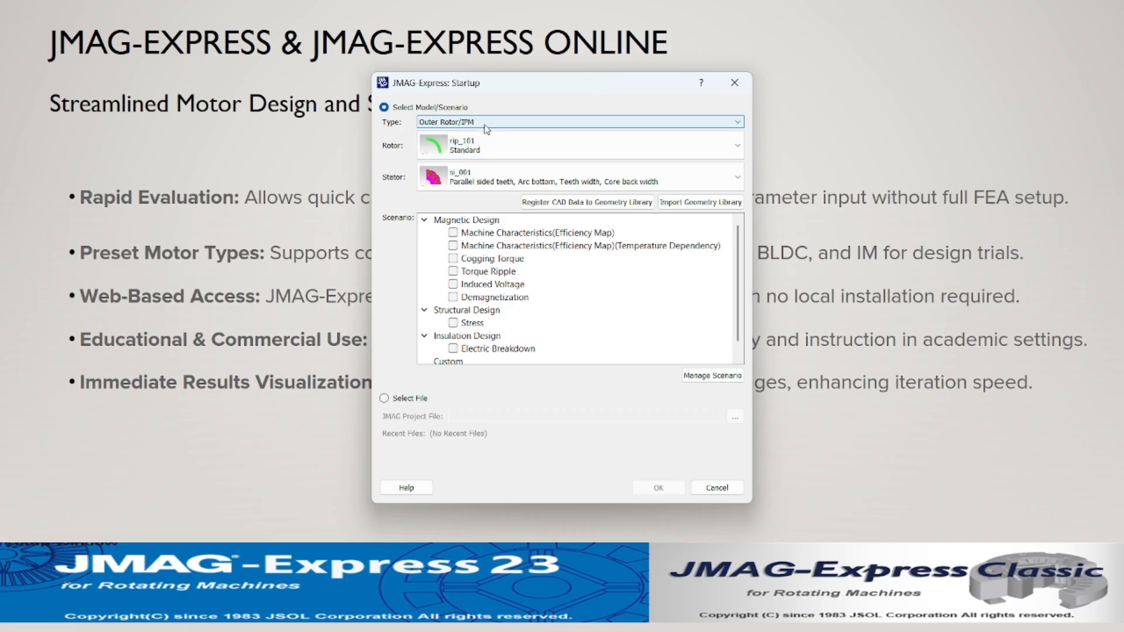
# Enable both Machine Characteristics (Efficiency Map) scenarios, with and without Temperature Dependency, leaving Cogging Torque and Torque Ripple disabled.
pyautogui.click(455, 234)
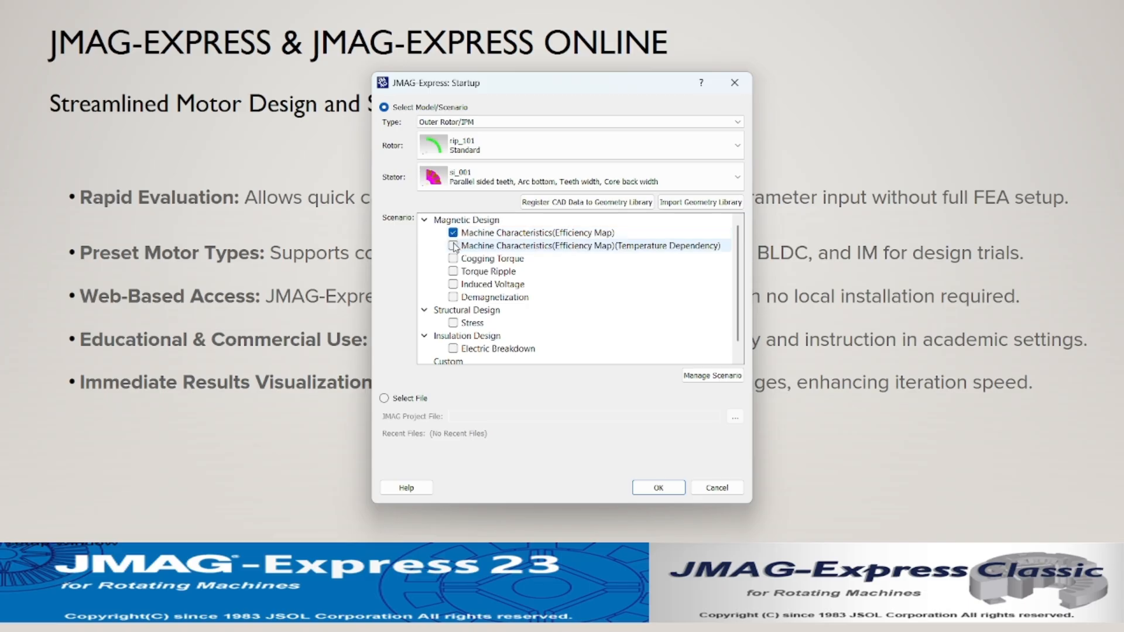
pyautogui.click(454, 246)
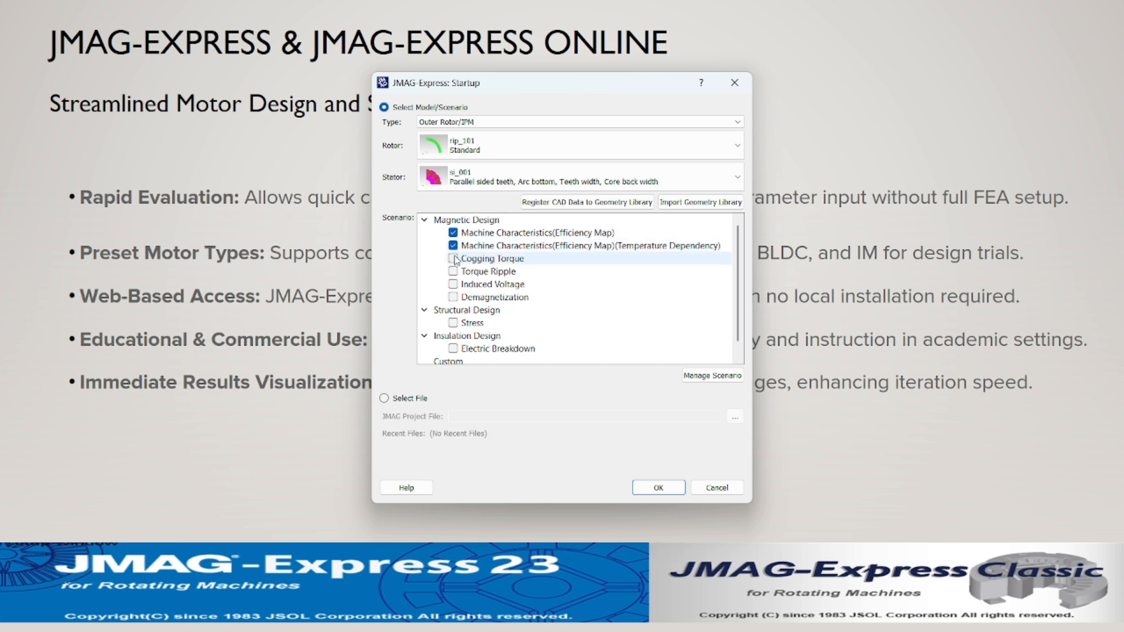
pyautogui.click(454, 259)
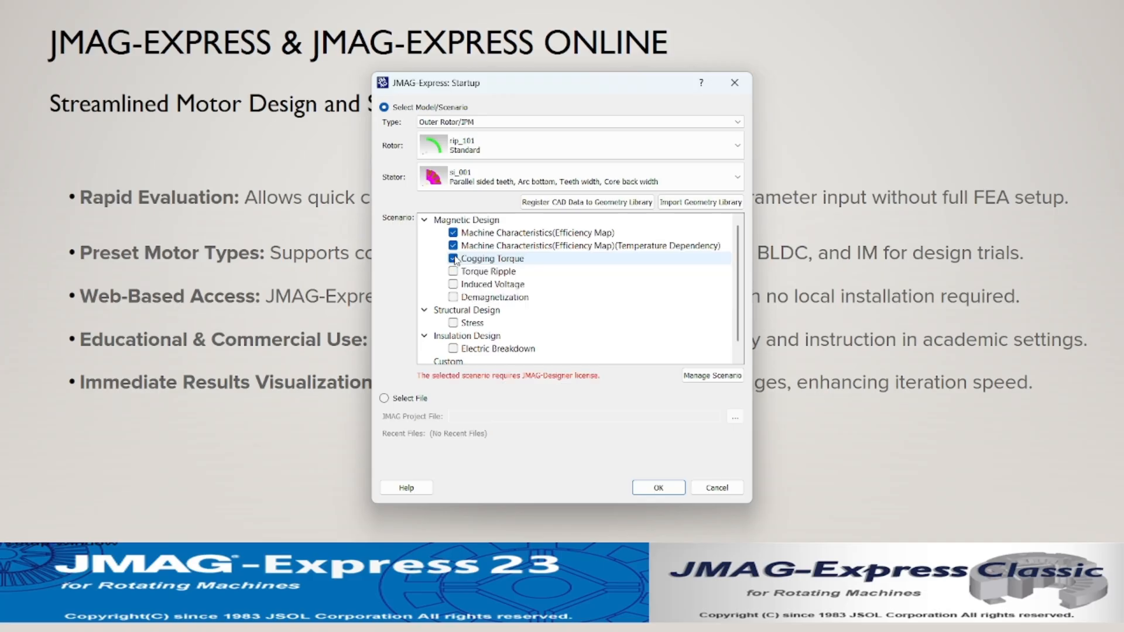
pyautogui.click(454, 259)
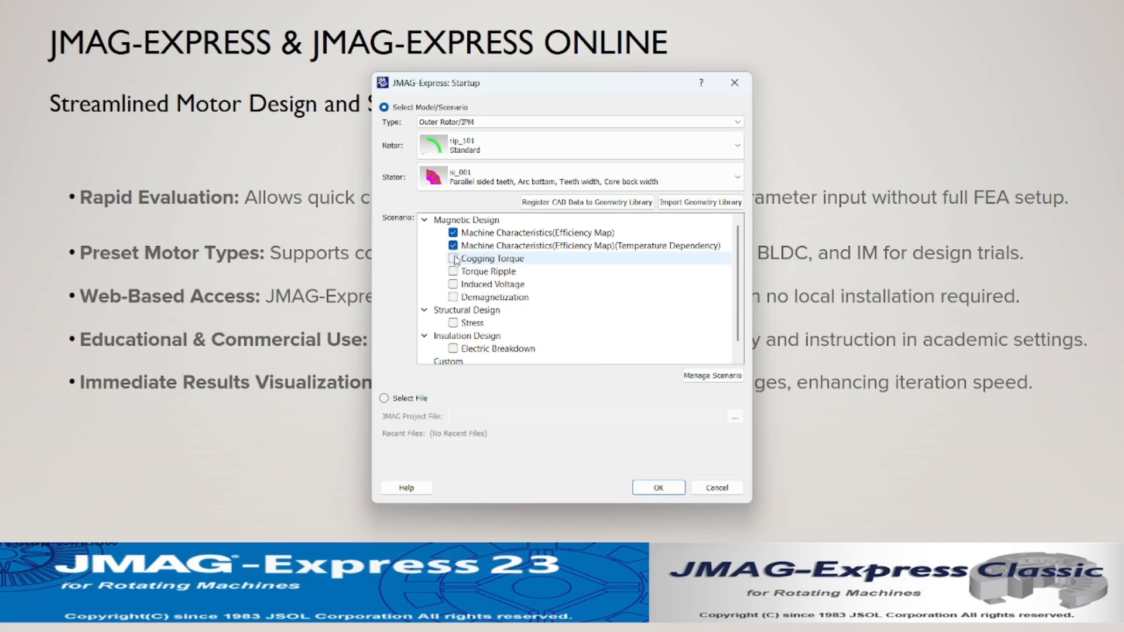
pyautogui.click(454, 271)
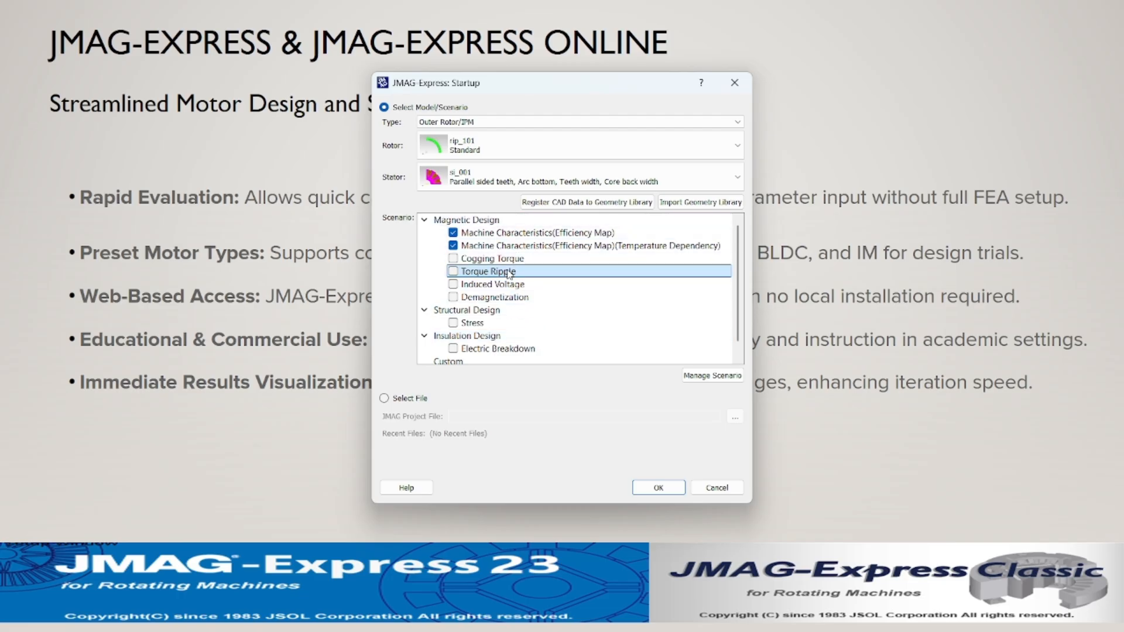
pyautogui.moveTo(509, 273)
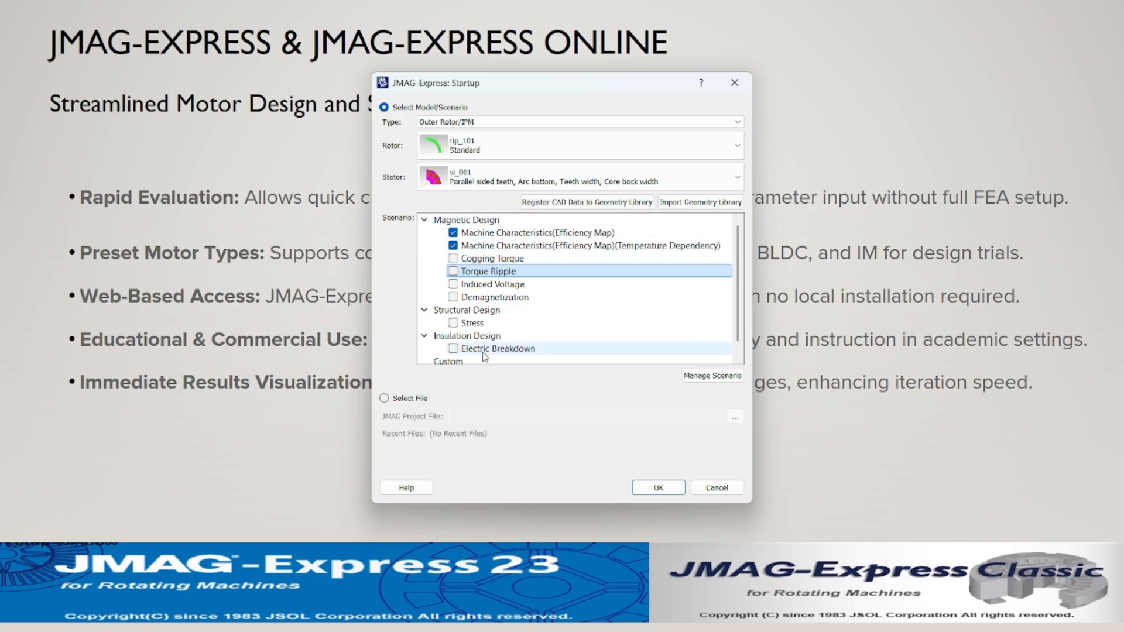
# Add the Stress and Electric Breakdown scenarios and create the motor model from the startup settings.
pyautogui.scroll(-1, 485, 357)
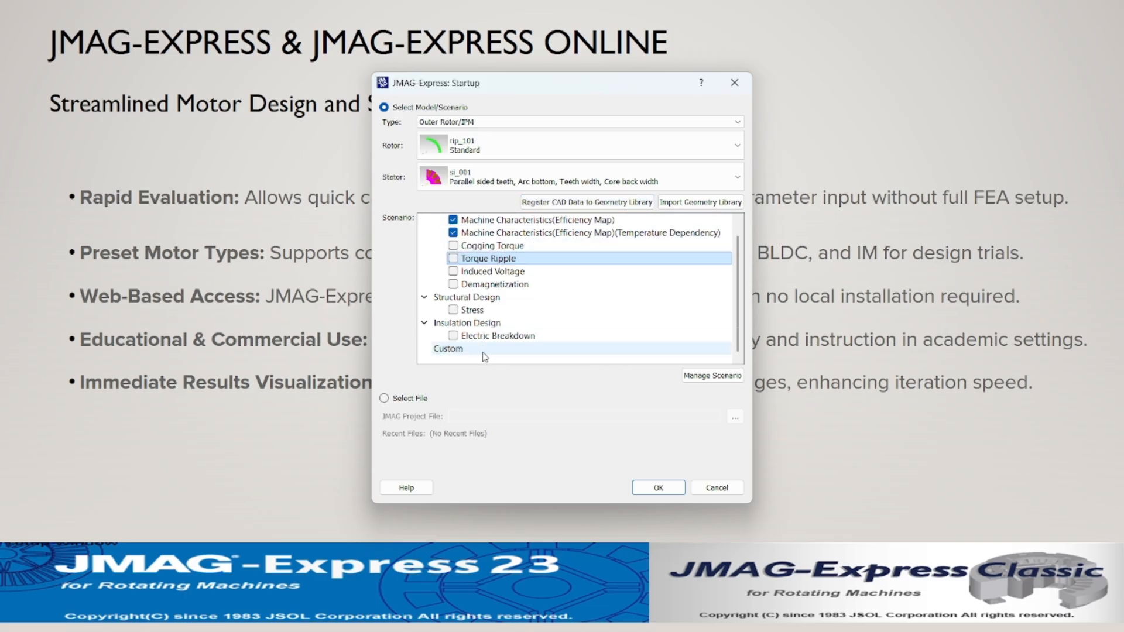
pyautogui.click(454, 311)
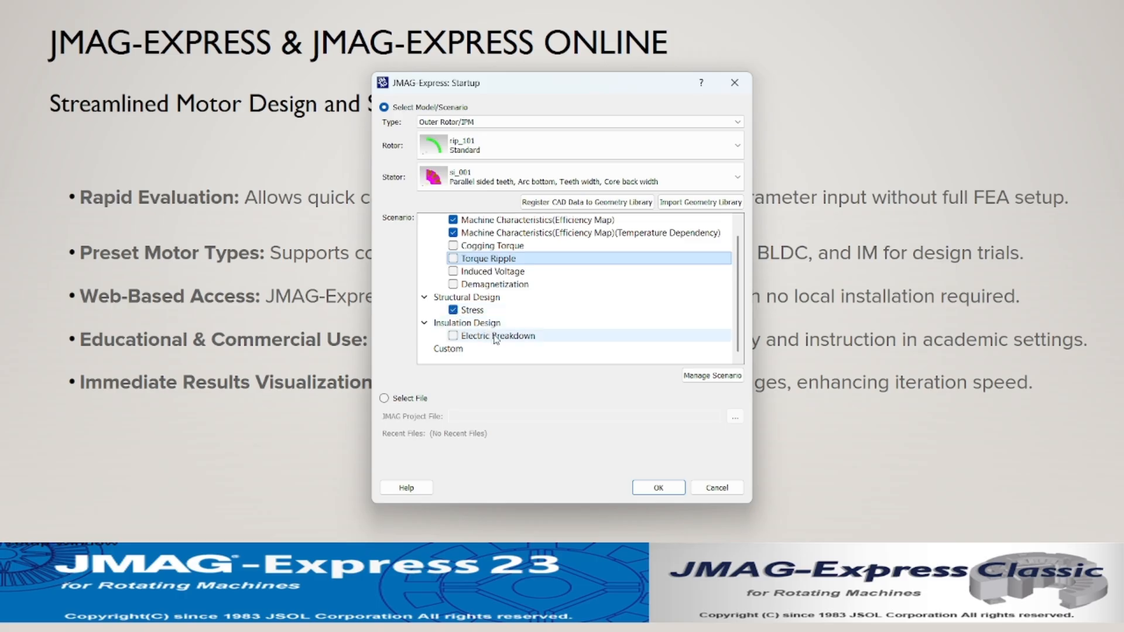
pyautogui.click(454, 336)
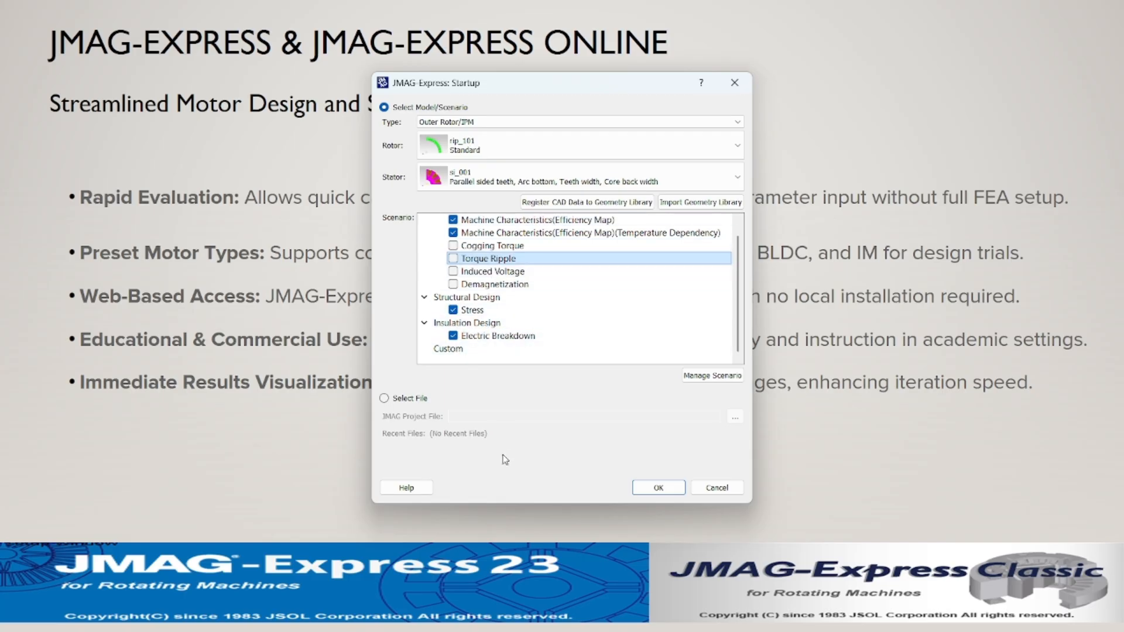
pyautogui.click(656, 489)
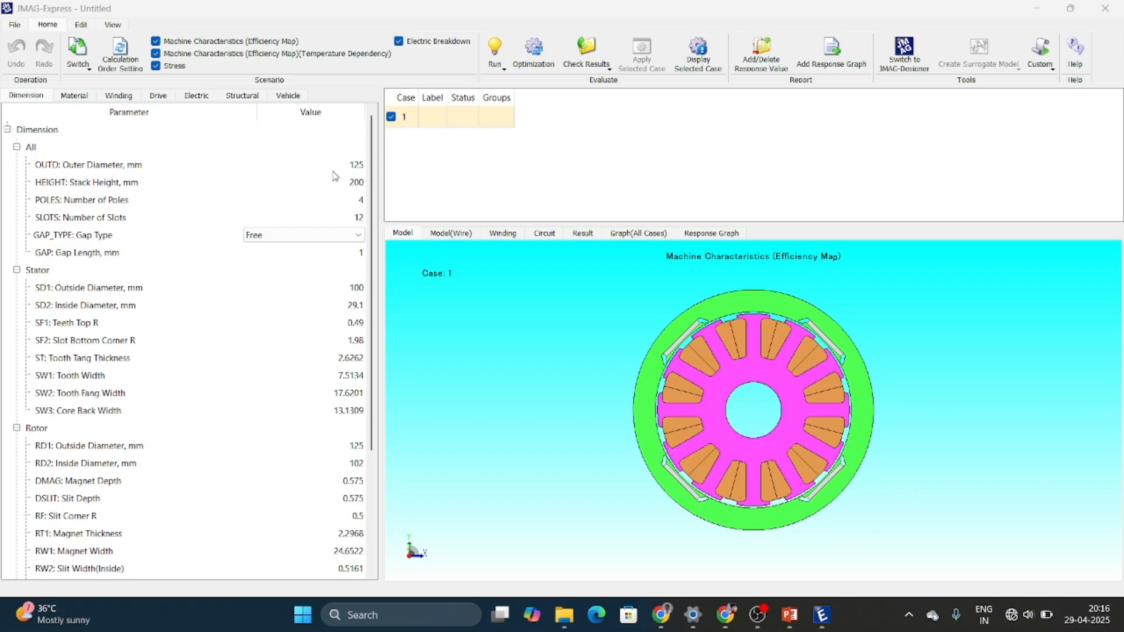
# Set the motor's overall outer diameter to 100 mm.
pyautogui.click(353, 169)
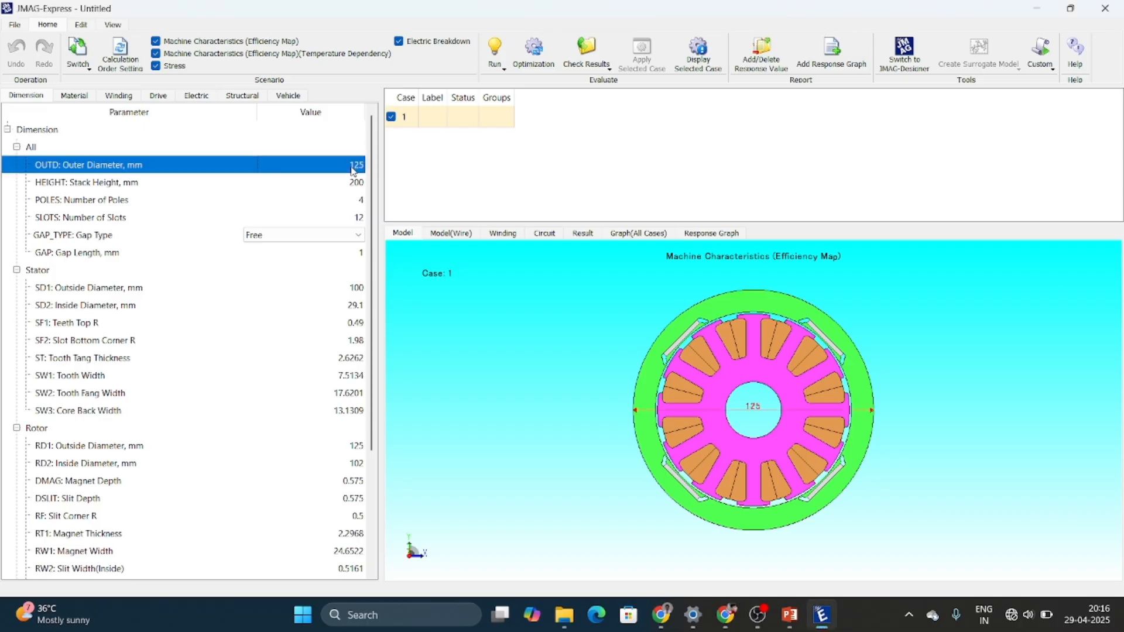
pyautogui.click(353, 170)
pyautogui.write('100')
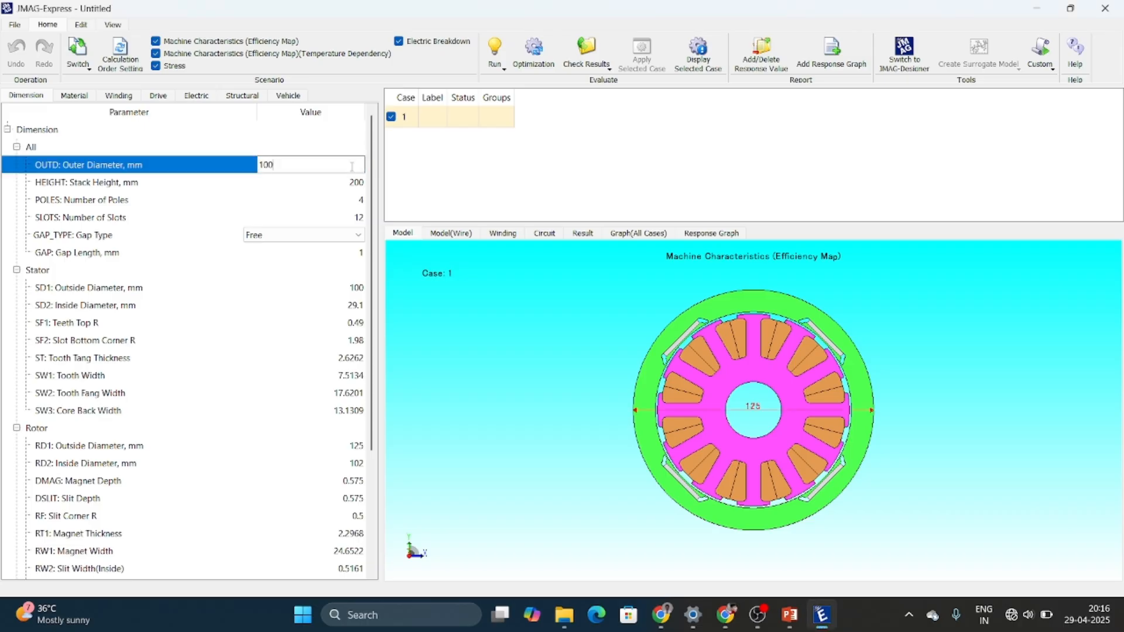
pyautogui.press('Return')
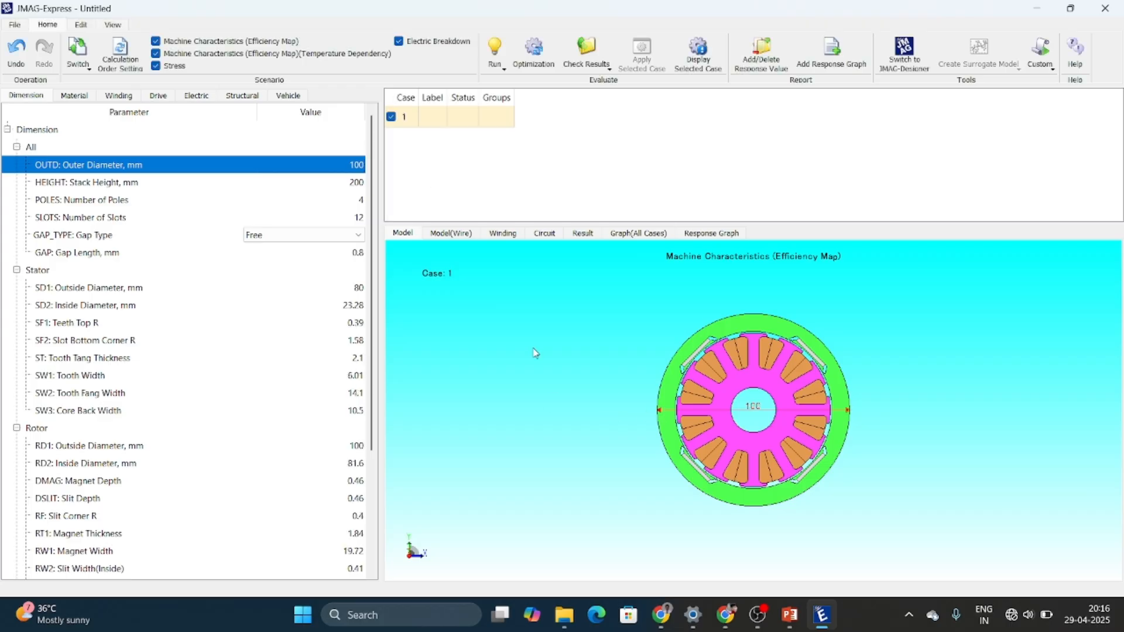
# Set the motor's stack height to 50 mm.
pyautogui.click(359, 184)
pyautogui.click(354, 182)
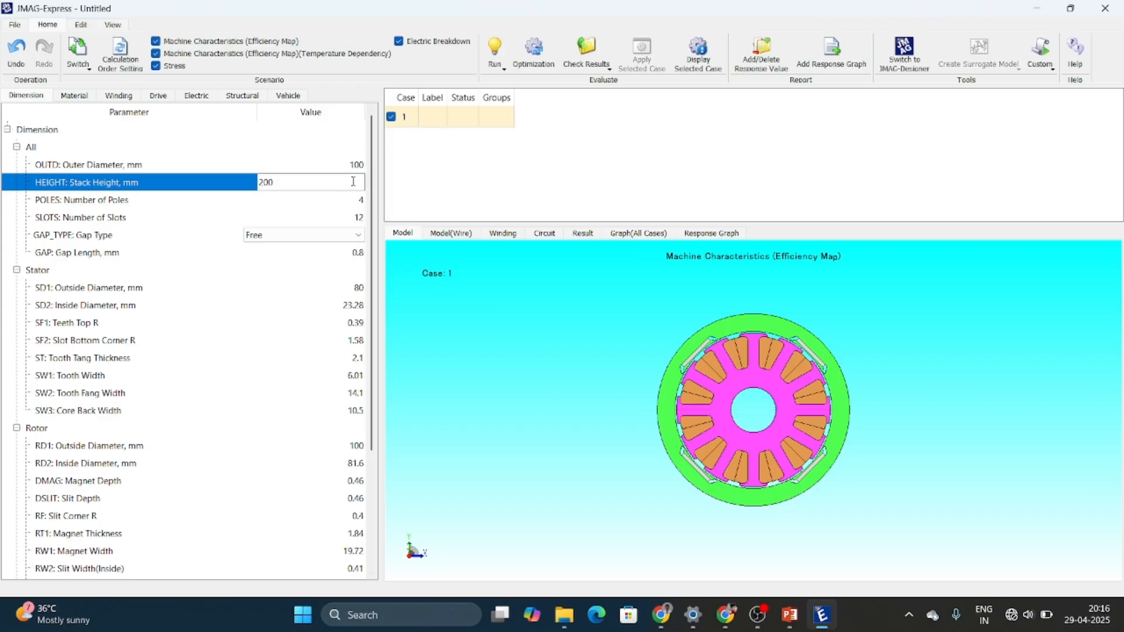
pyautogui.press('BackSpace')
pyautogui.press('BackSpace')
pyautogui.press('BackSpace')
pyautogui.write('20')
# Set the number of poles to 12 and the number of slots to 24.
pyautogui.click(310, 205)
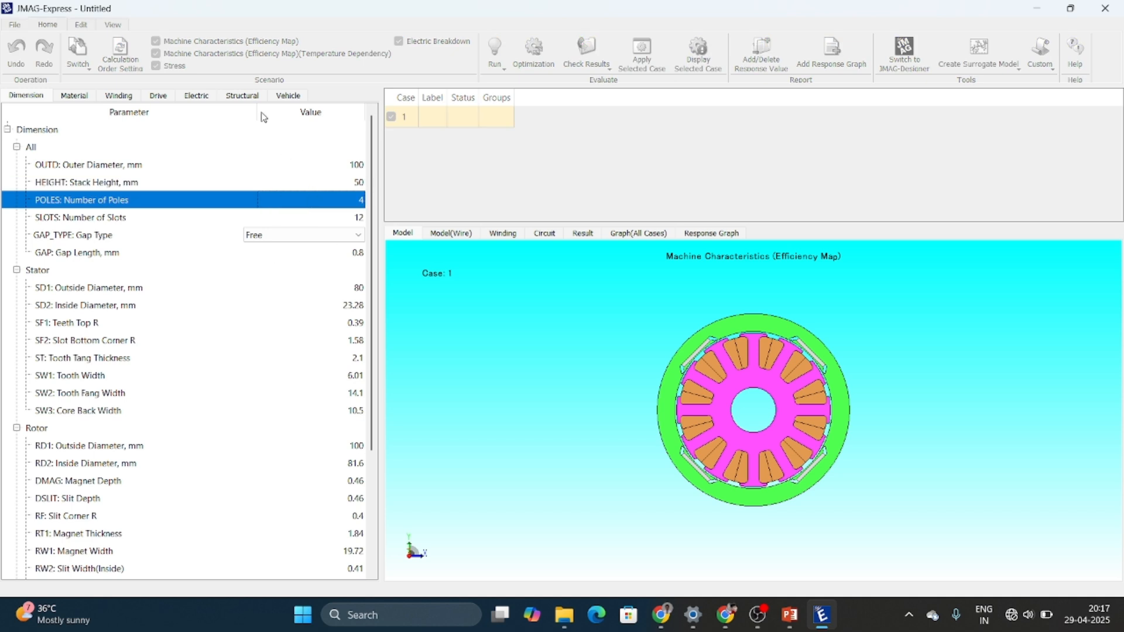
pyautogui.click(310, 200)
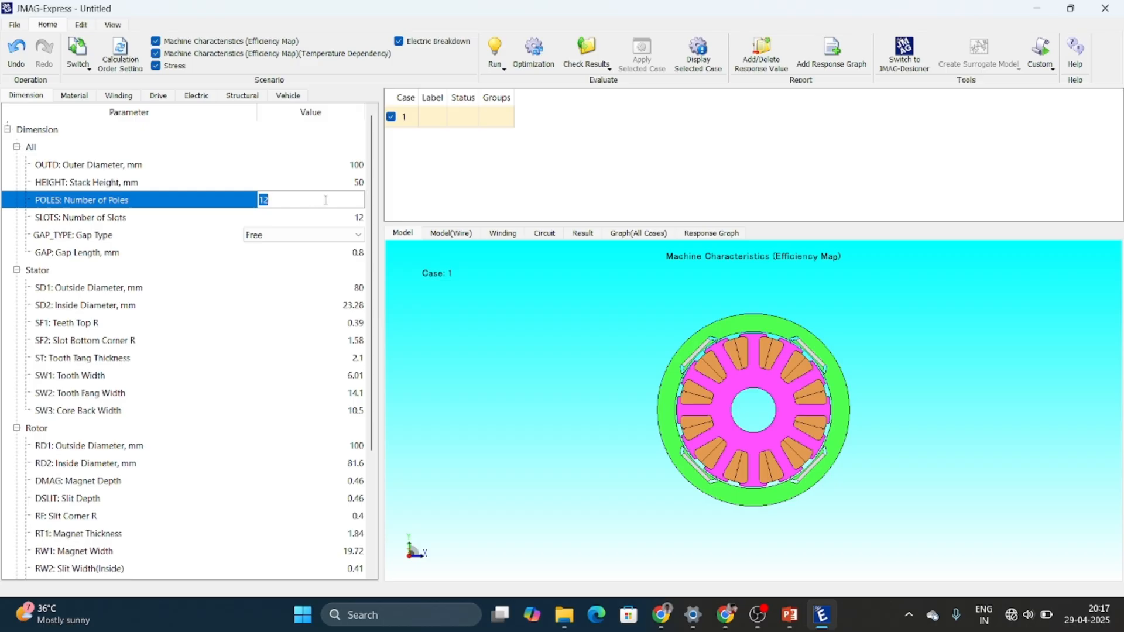
pyautogui.press('Return')
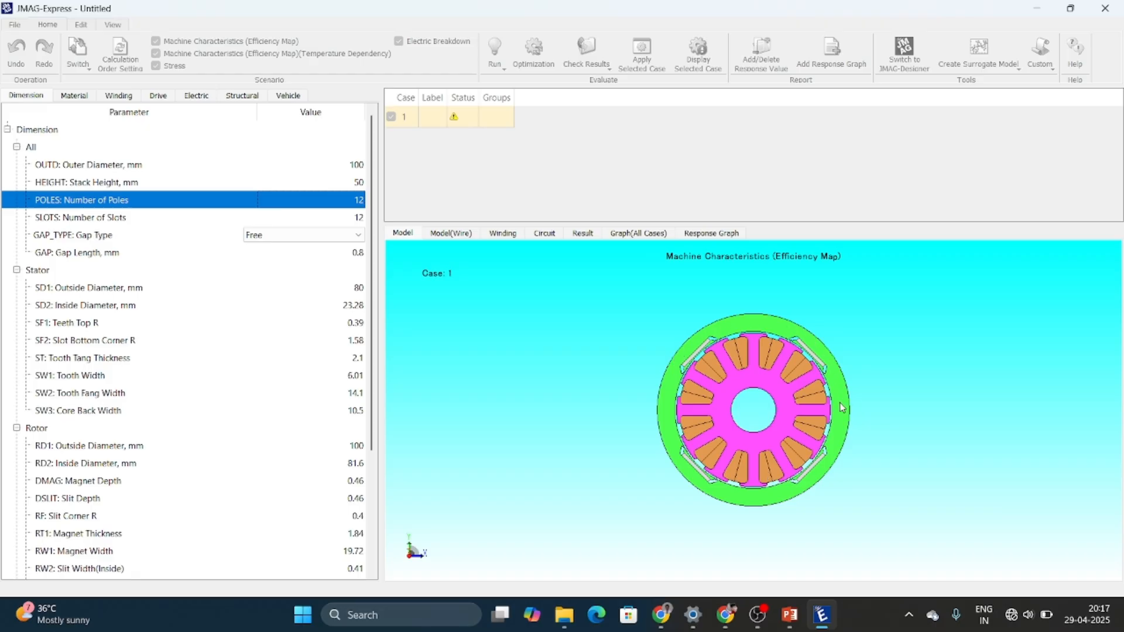
pyautogui.click(346, 223)
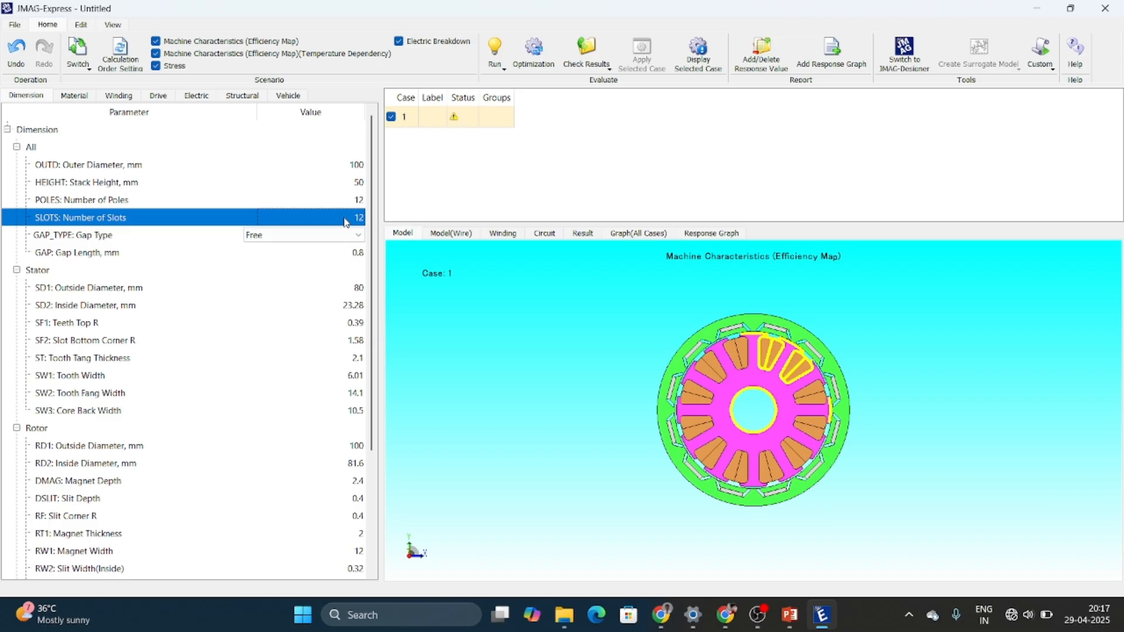
pyautogui.click(345, 222)
pyautogui.write('24')
pyautogui.press('Return')
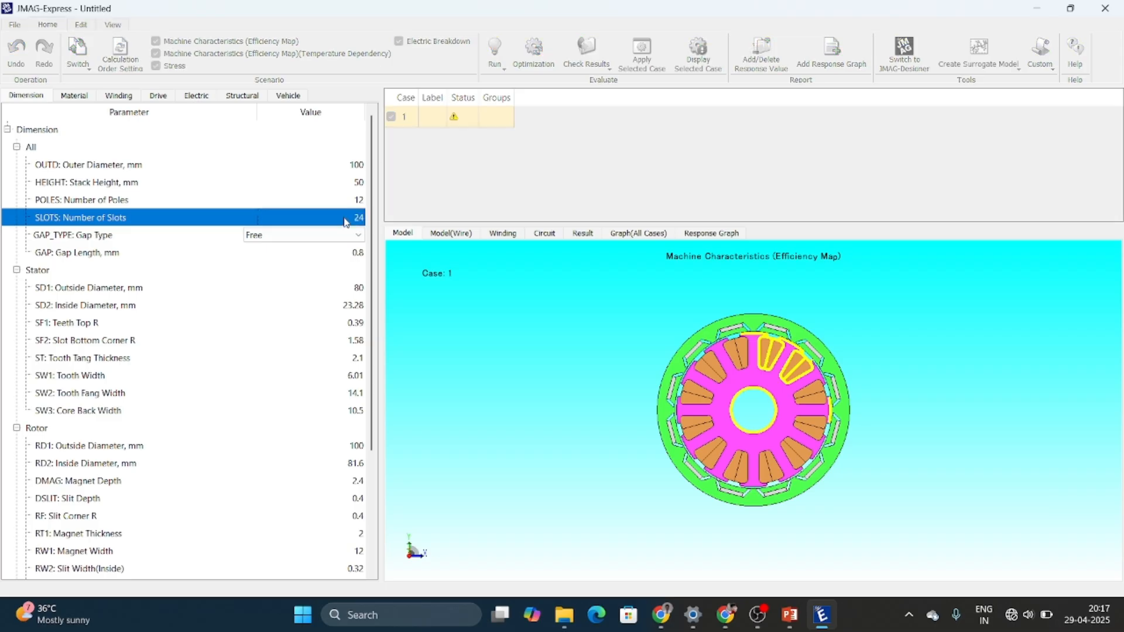
# Check the available gap types, keep Free, and show the gap length on the motor model.
pyautogui.click(354, 260)
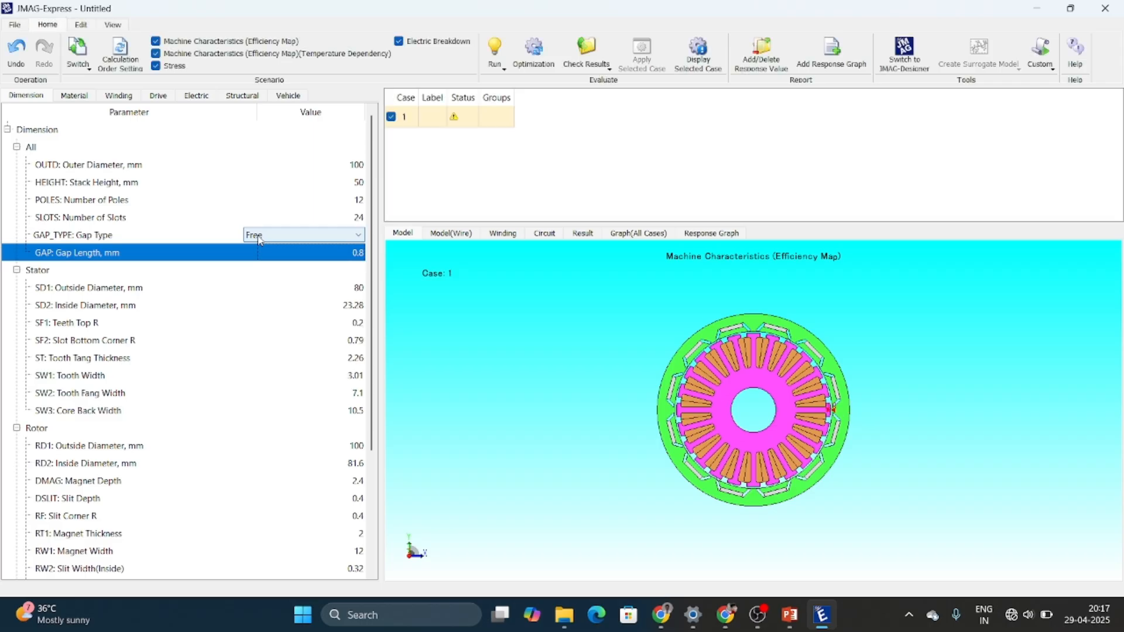
pyautogui.click(260, 240)
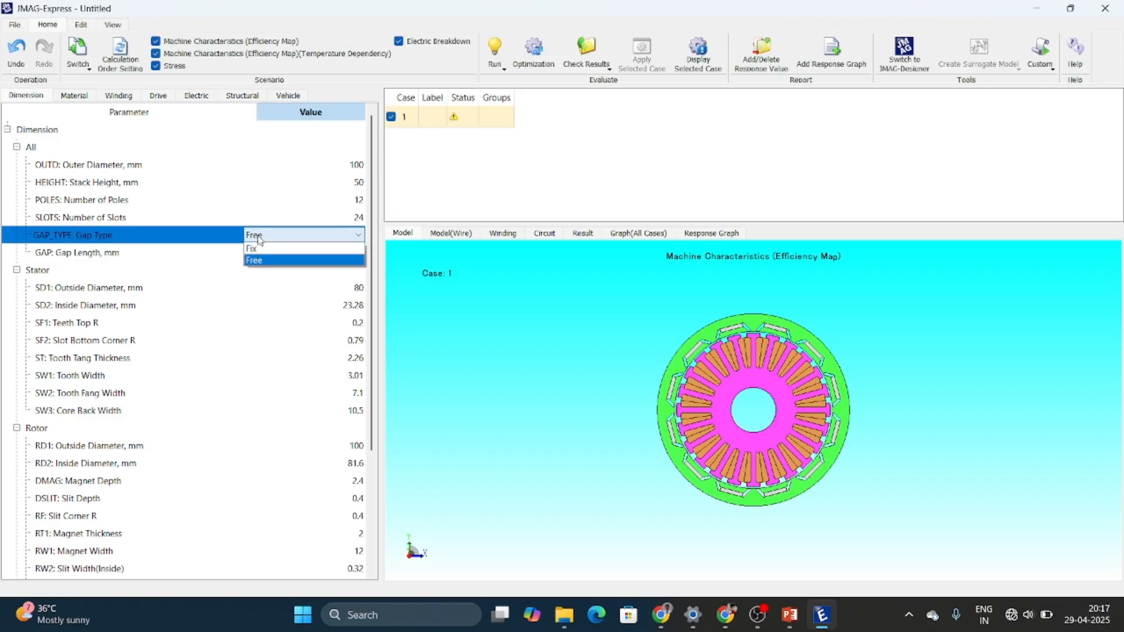
pyautogui.click(264, 267)
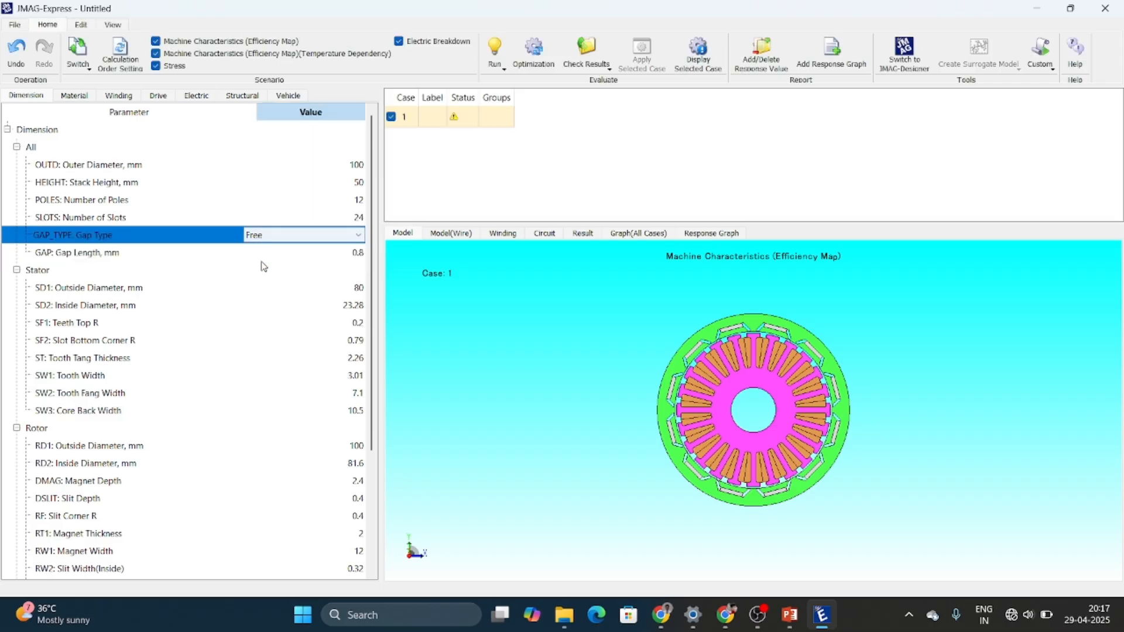
pyautogui.click(356, 260)
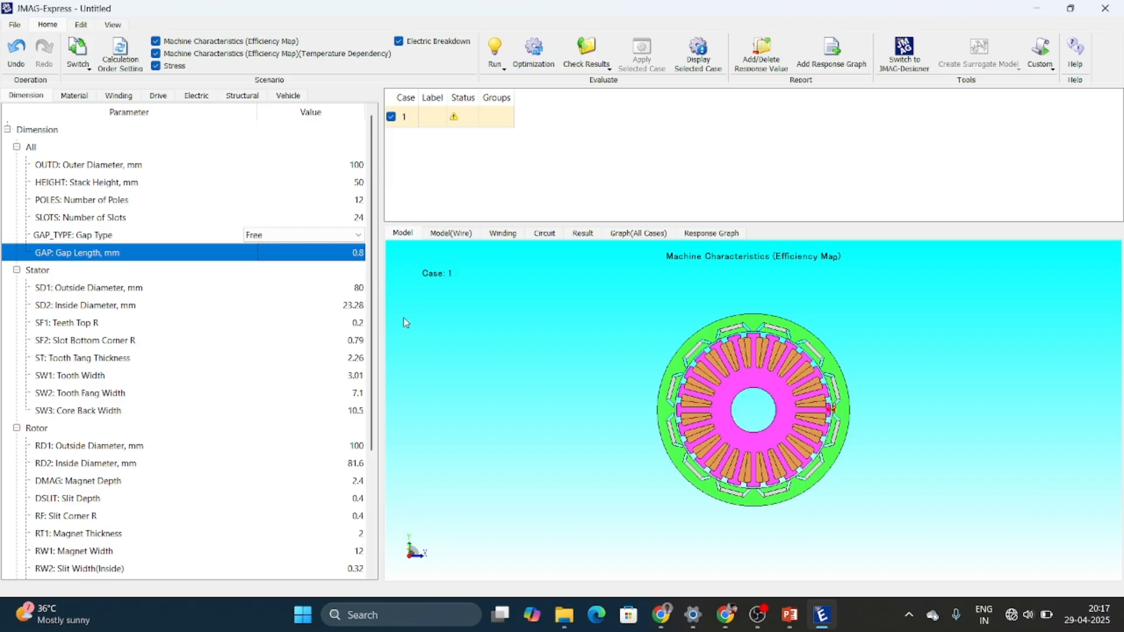
# Examine the stator's outside and inside diameters and the rotor's outside diameter on the motor model.
pyautogui.click(354, 289)
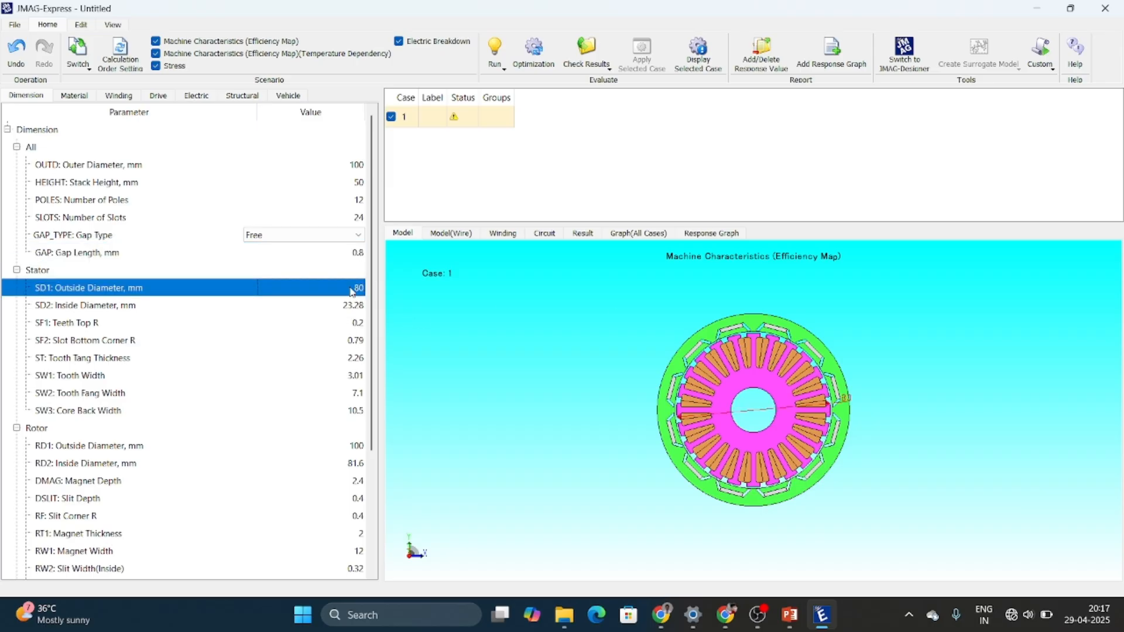
pyautogui.click(352, 290)
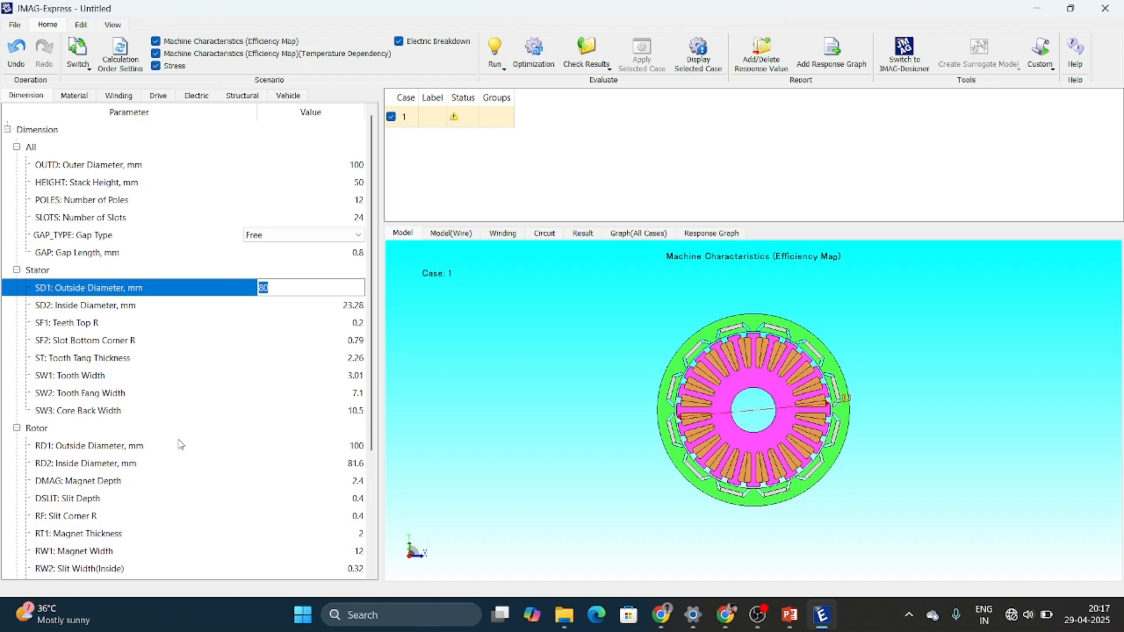
pyautogui.scroll(-2, 181, 445)
pyautogui.click(352, 363)
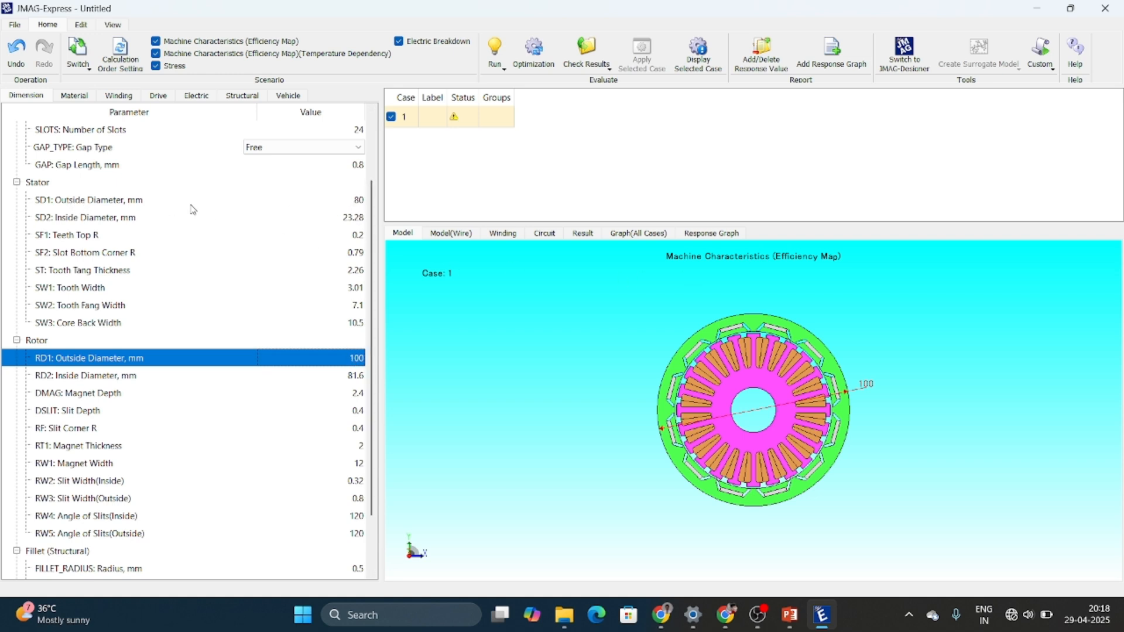
pyautogui.click(138, 199)
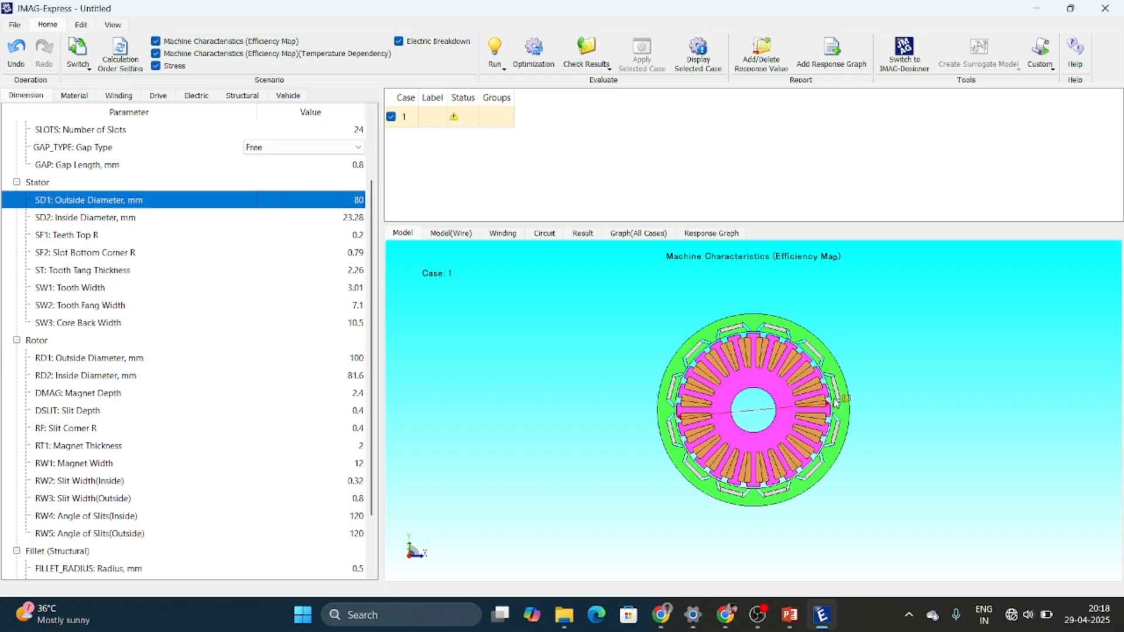
pyautogui.click(345, 225)
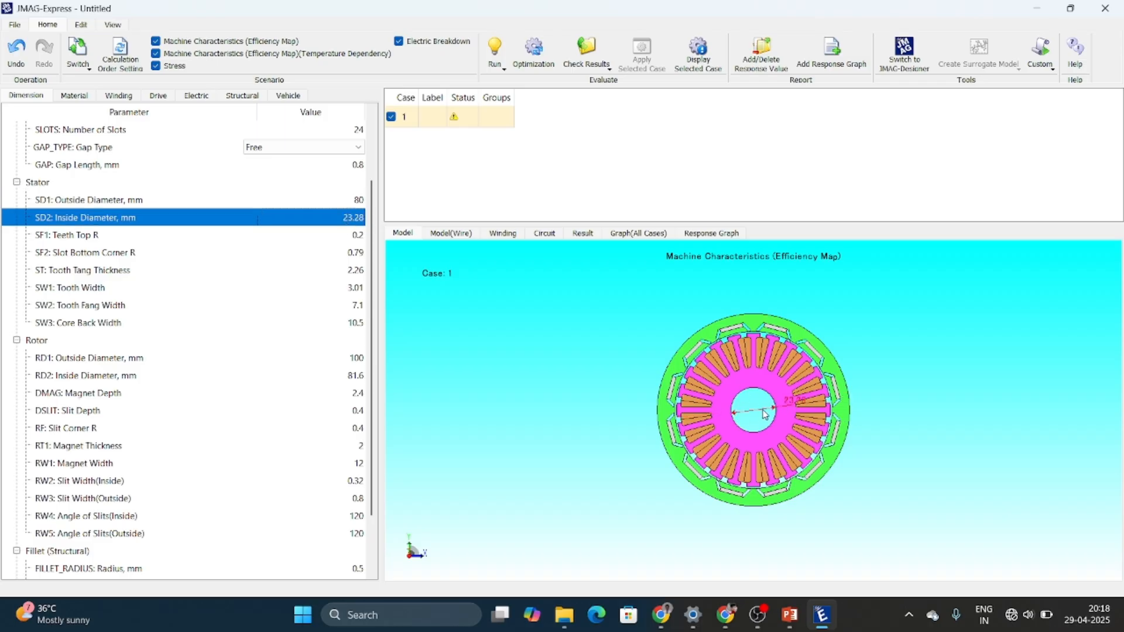
# Locate the stator's teeth top radius on the motor model and set it to 0.8.
pyautogui.click(107, 236)
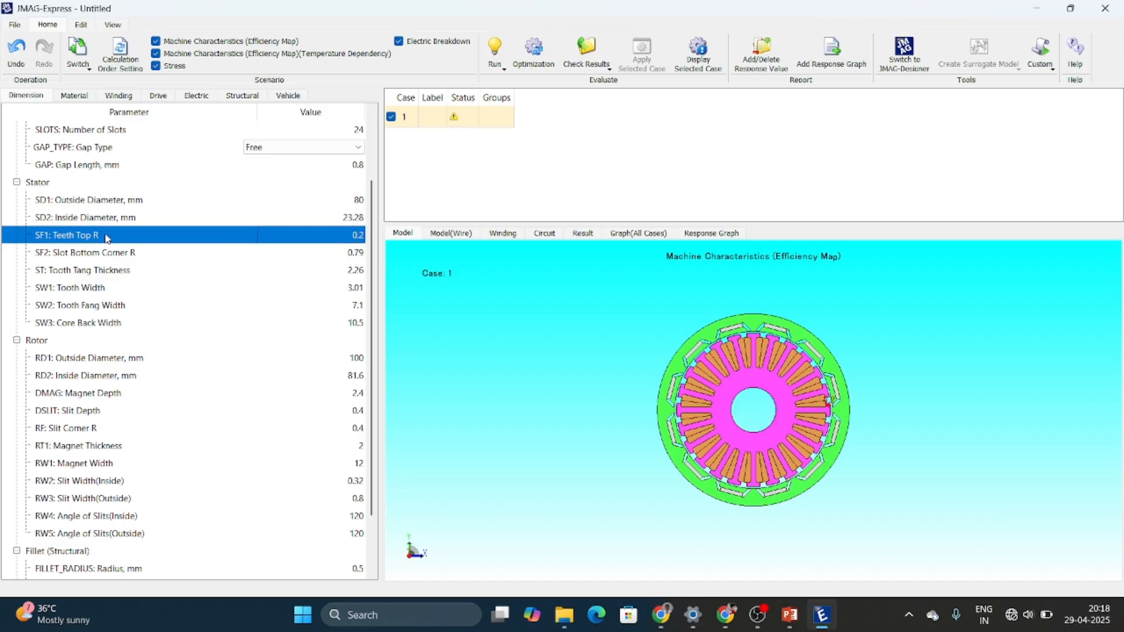
pyautogui.scroll(5, 834, 399)
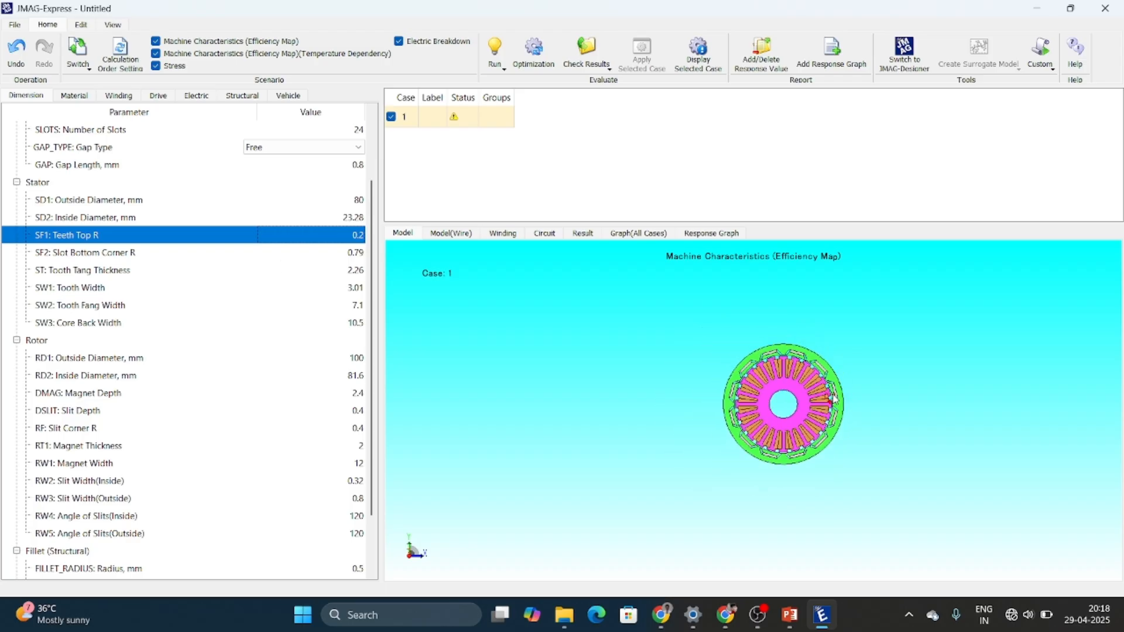
pyautogui.scroll(5, 834, 400)
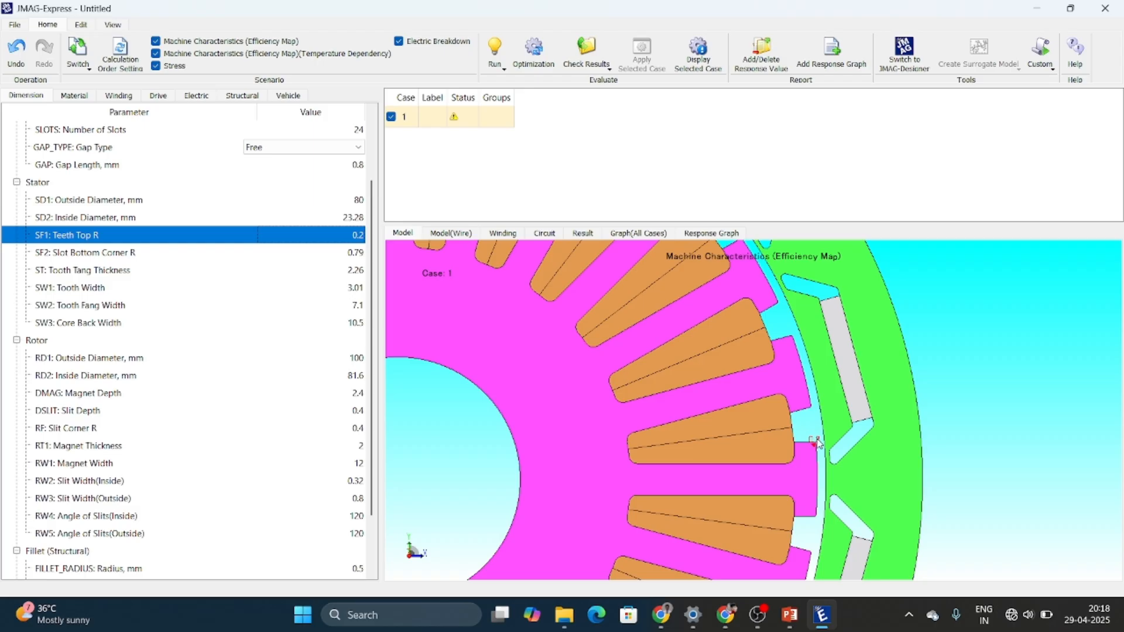
pyautogui.click(353, 240)
pyautogui.write('0.')
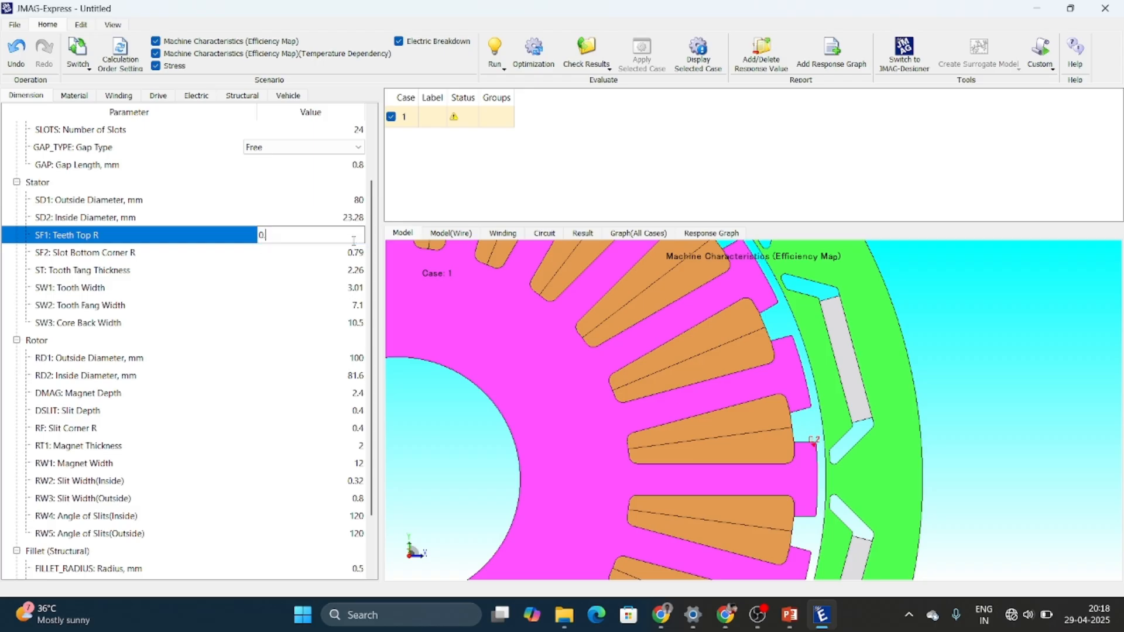
pyautogui.press('Return')
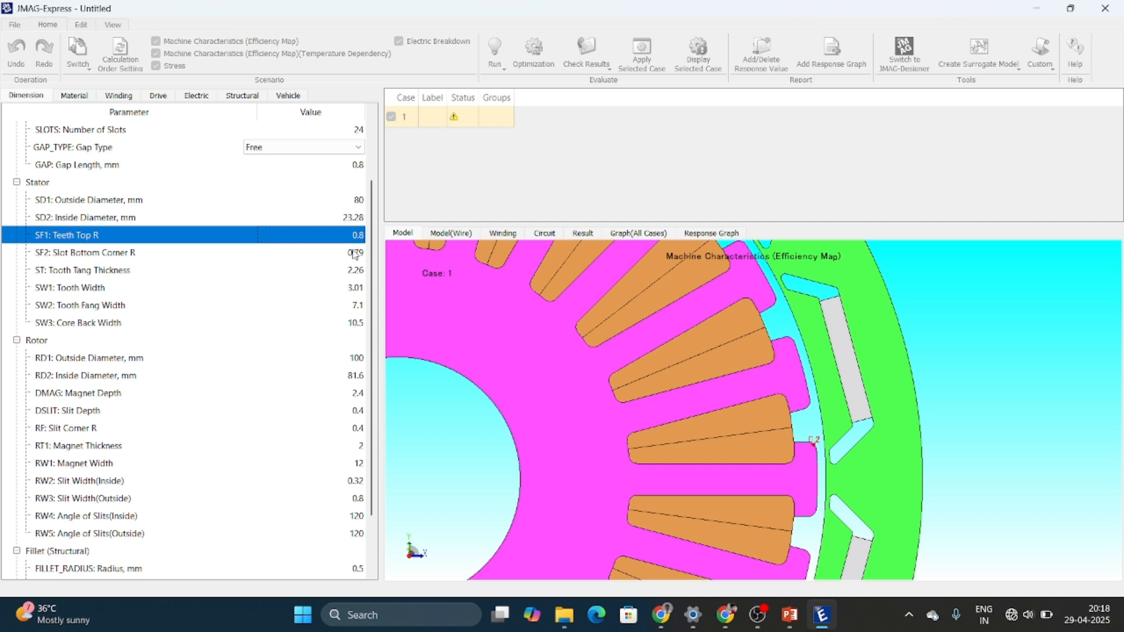
# Show the stator's slot bottom corner radius on the motor model and examine where it applies.
pyautogui.click(354, 255)
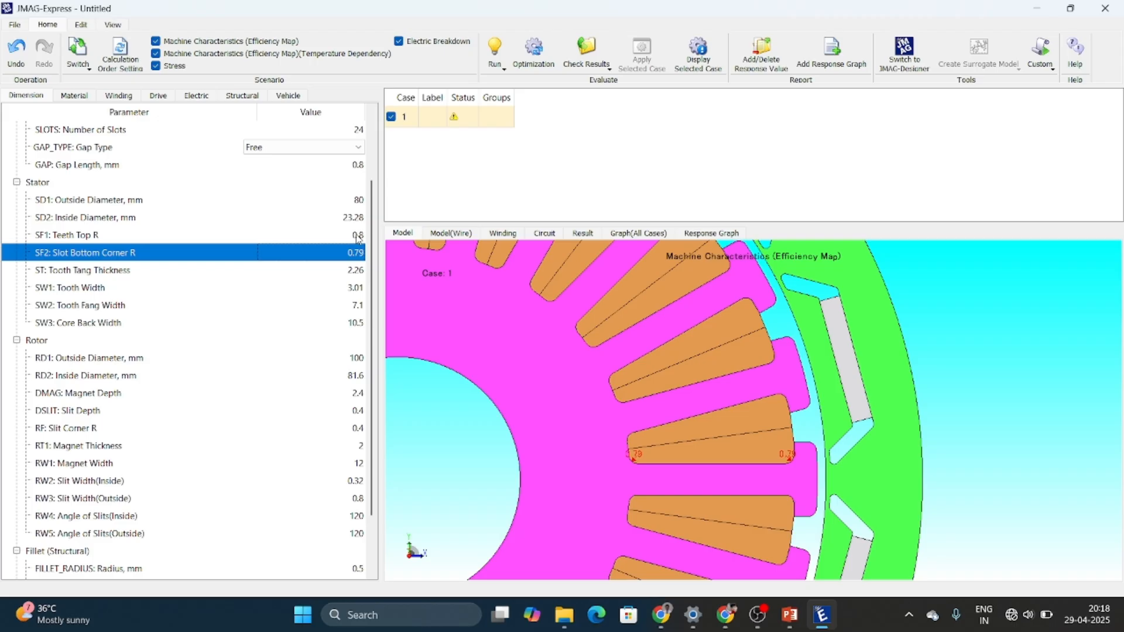
pyautogui.scroll(-2, 358, 238)
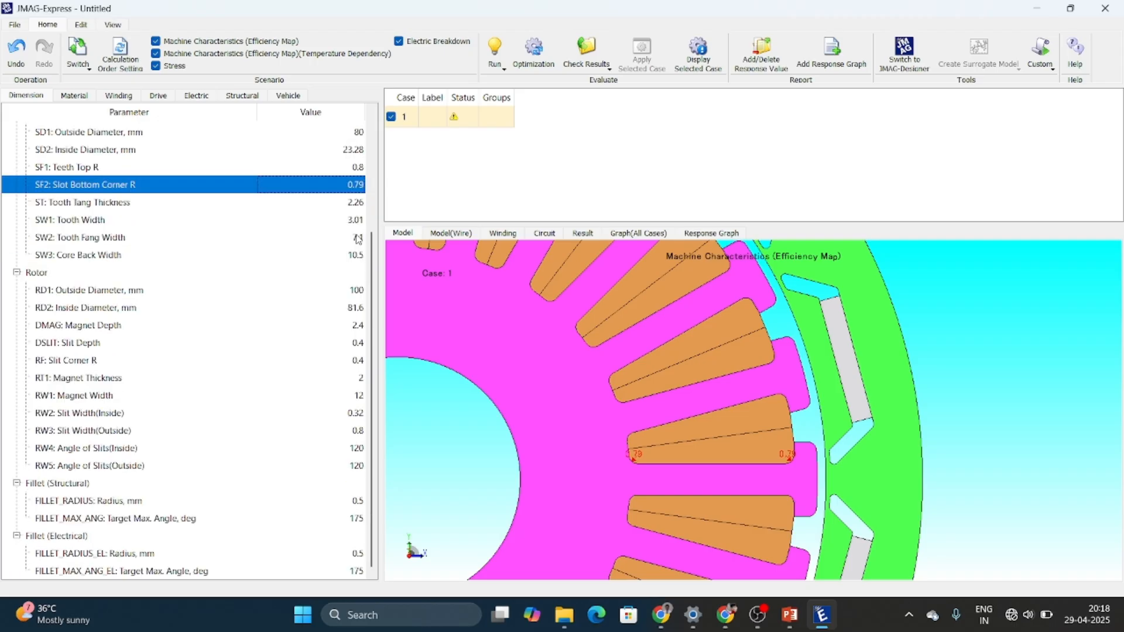
pyautogui.scroll(6, 685, 413)
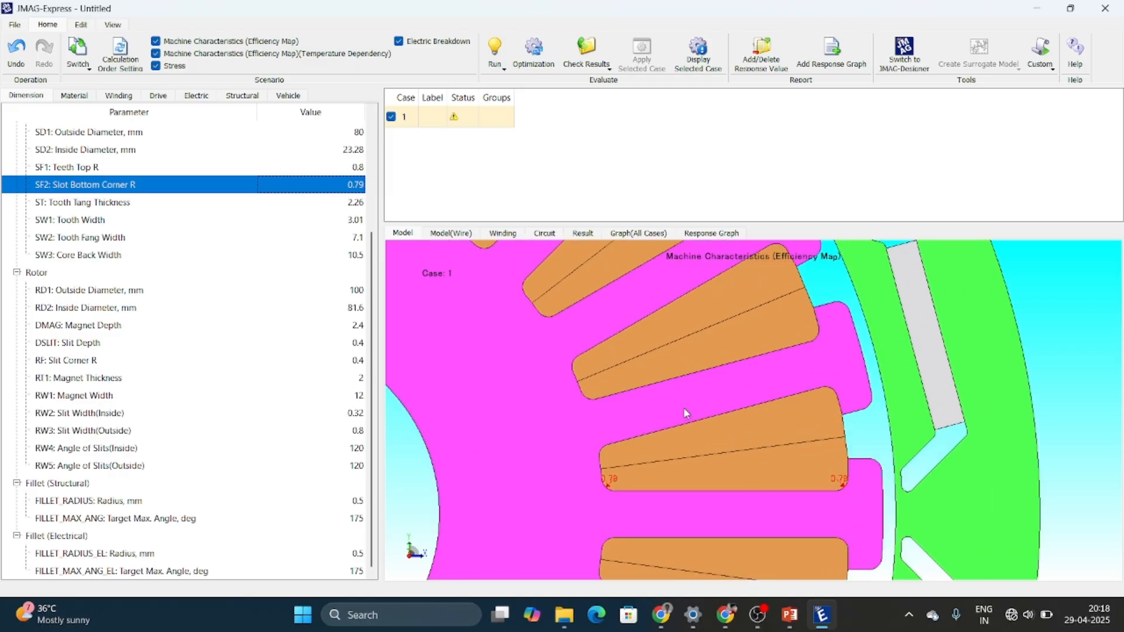
pyautogui.scroll(-6, 686, 413)
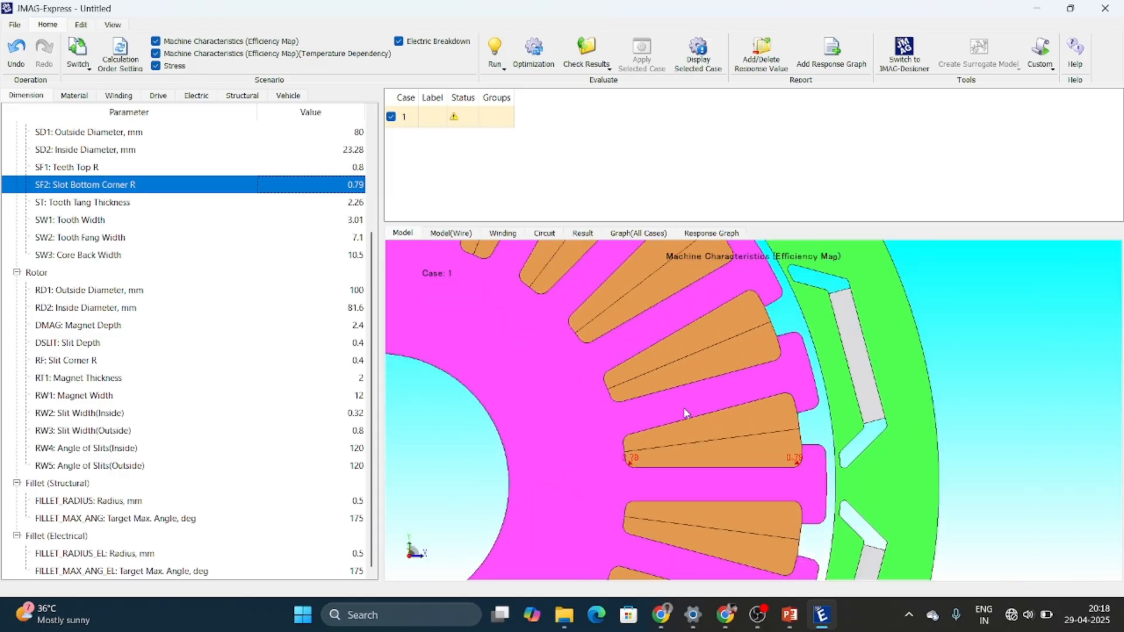
pyautogui.scroll(-1, 686, 413)
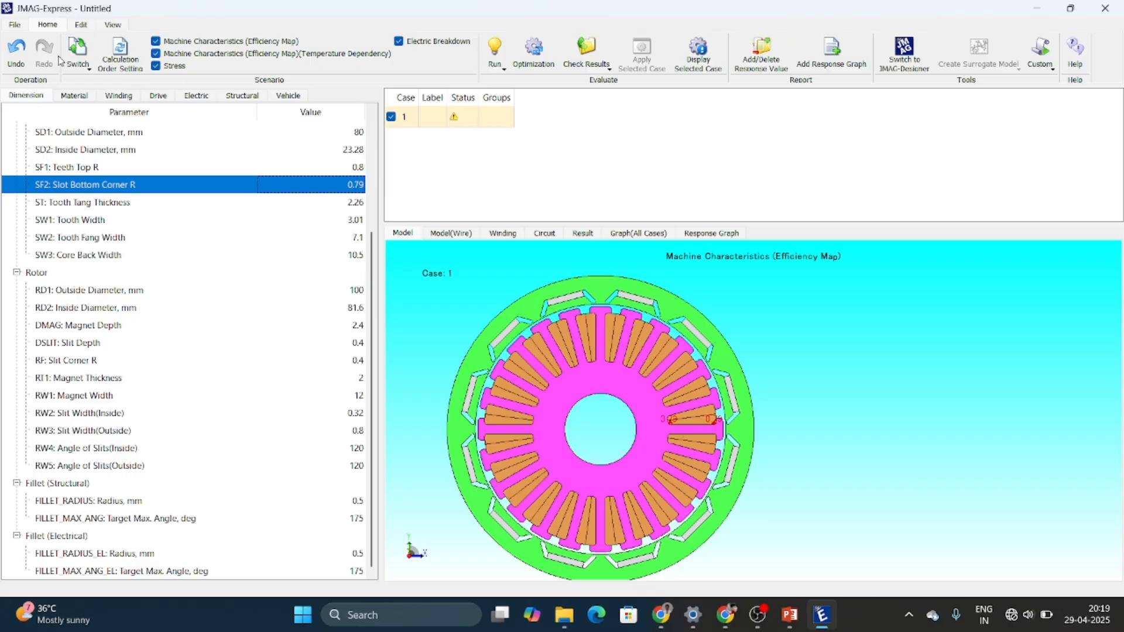
# Open the rotor core's material selection and list the JFE Steel grades under the soft magnetic steel sheets.
pyautogui.click(72, 99)
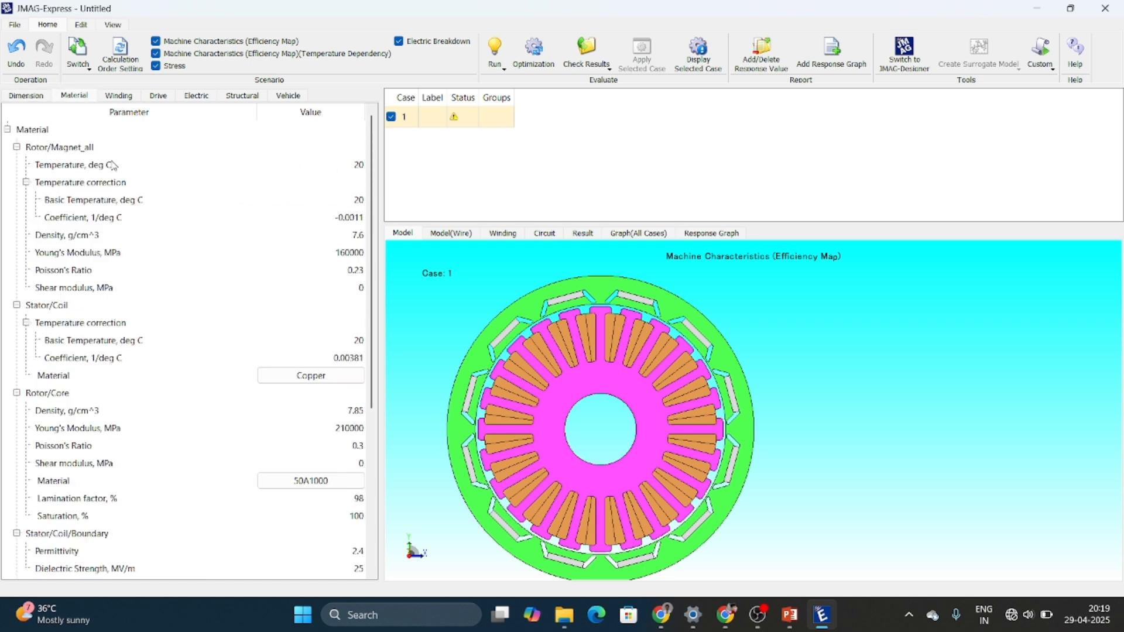
pyautogui.click(37, 99)
pyautogui.click(69, 97)
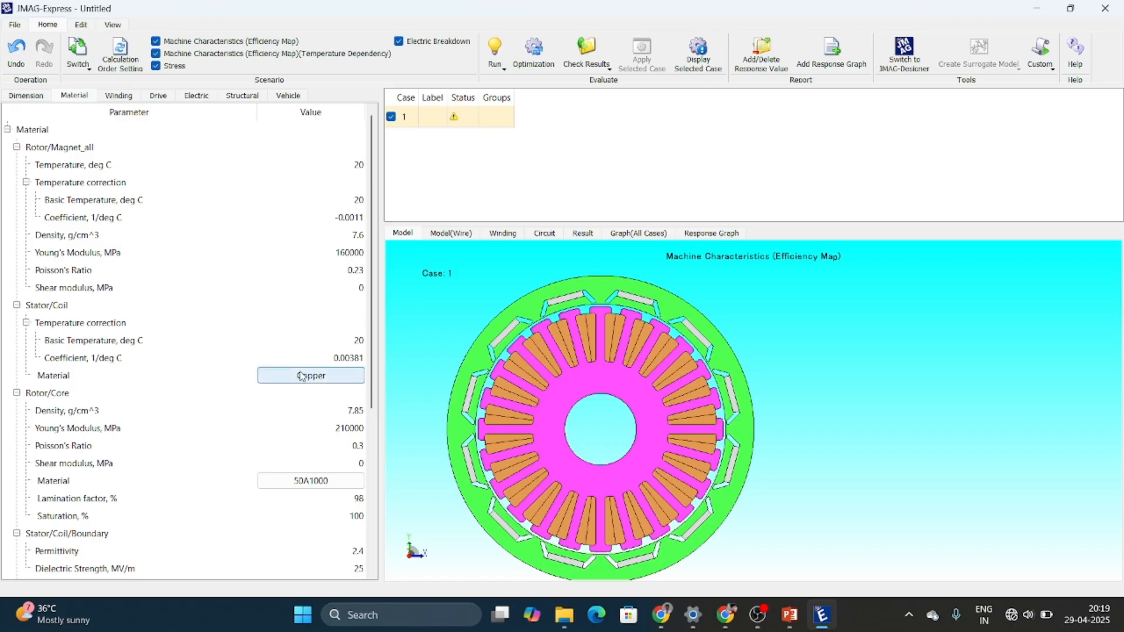
pyautogui.click(303, 481)
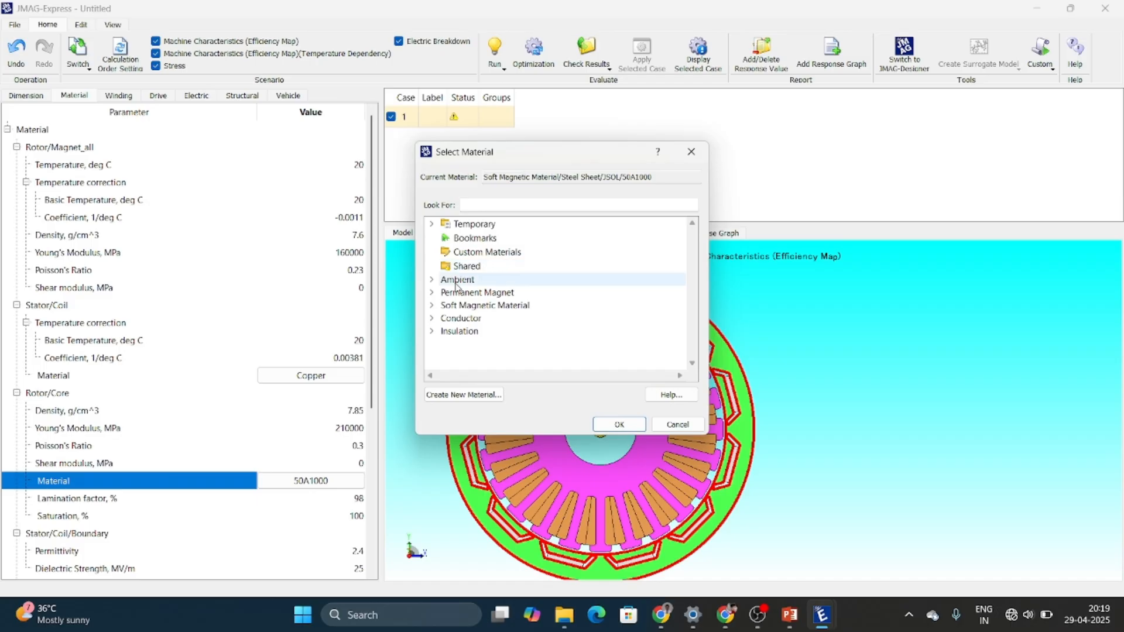
pyautogui.click(431, 306)
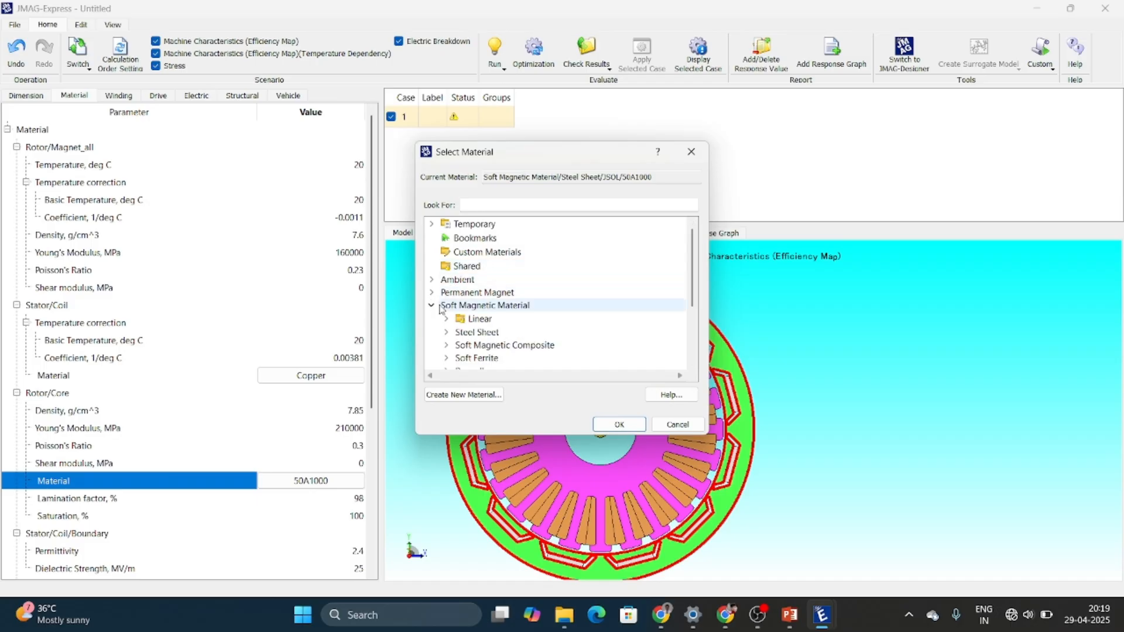
pyautogui.click(446, 333)
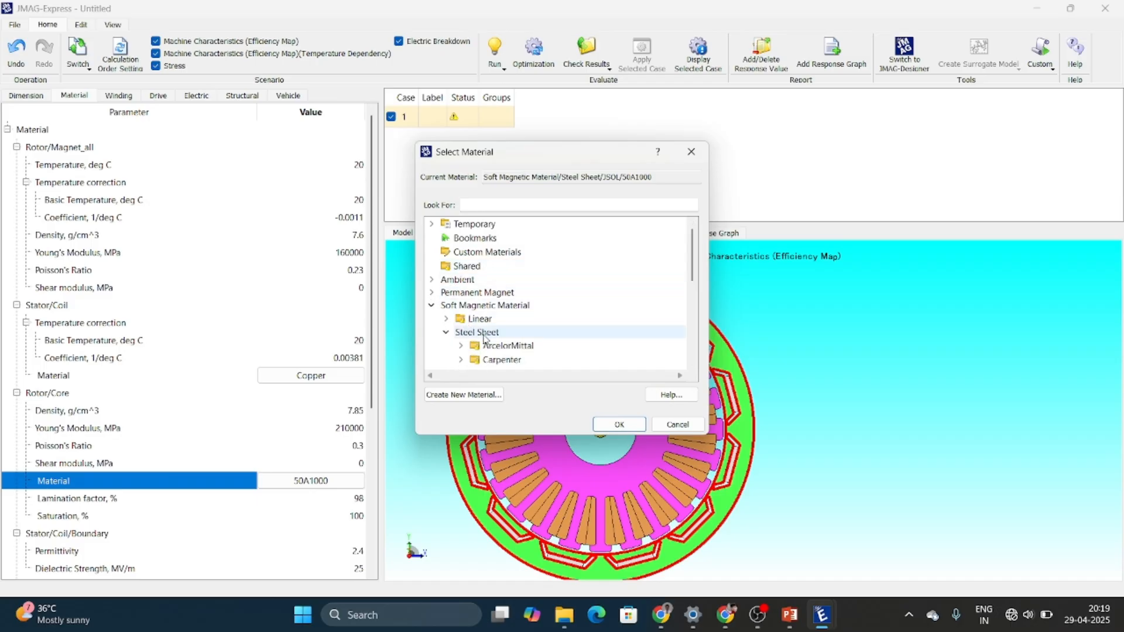
pyautogui.scroll(-2, 485, 339)
pyautogui.scroll(-2, 485, 338)
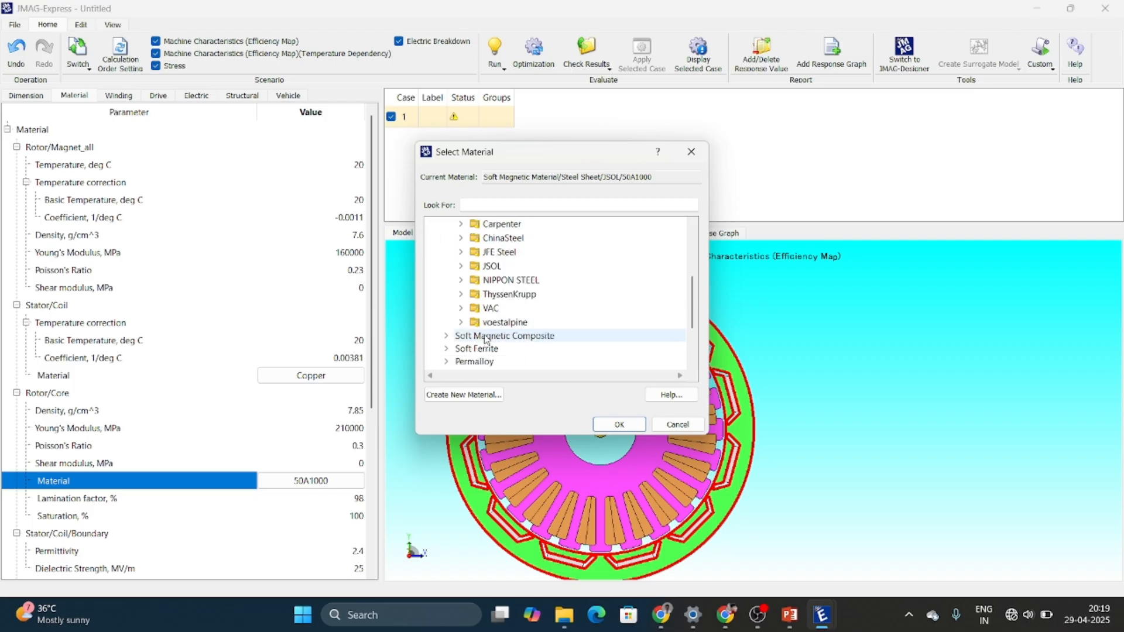
pyautogui.click(462, 253)
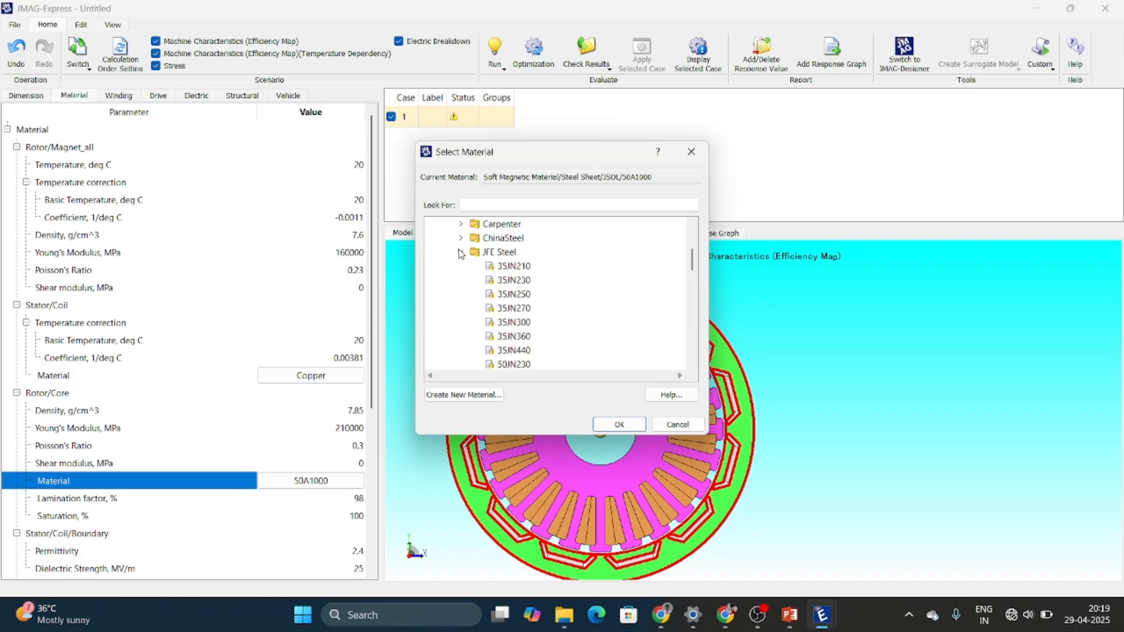
# Browse the JFE Steel grades, trying 50JNA350, and look into the JSOL steel sheet folder.
pyautogui.scroll(-1, 524, 318)
pyautogui.scroll(-5, 523, 316)
pyautogui.click(522, 314)
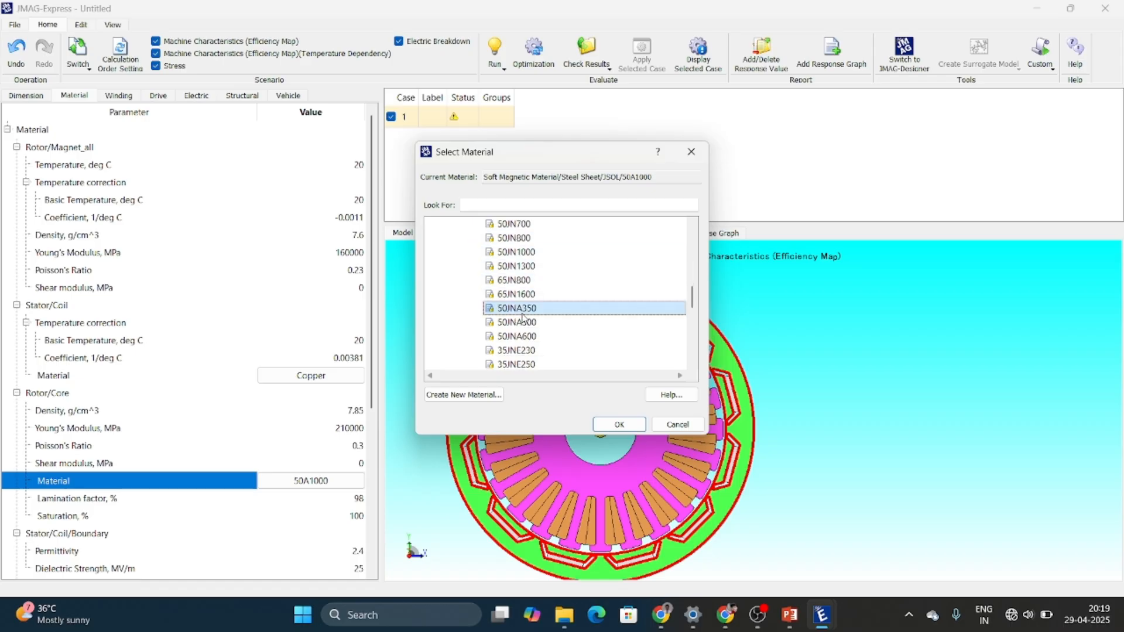
pyautogui.scroll(-4, 523, 317)
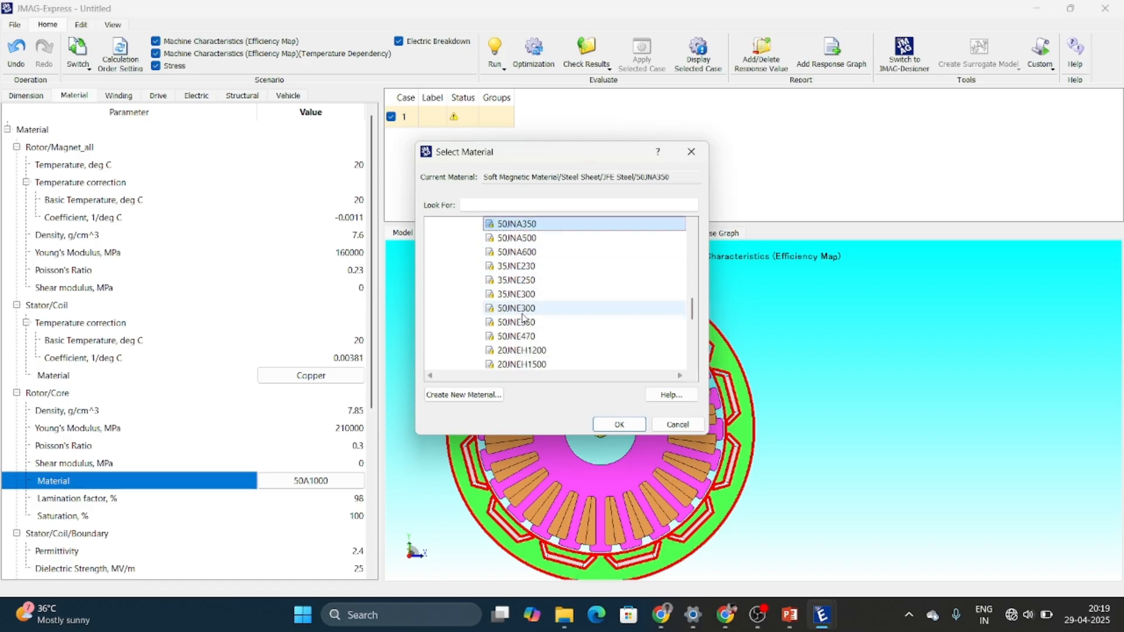
pyautogui.scroll(-3, 523, 317)
pyautogui.scroll(2, 523, 318)
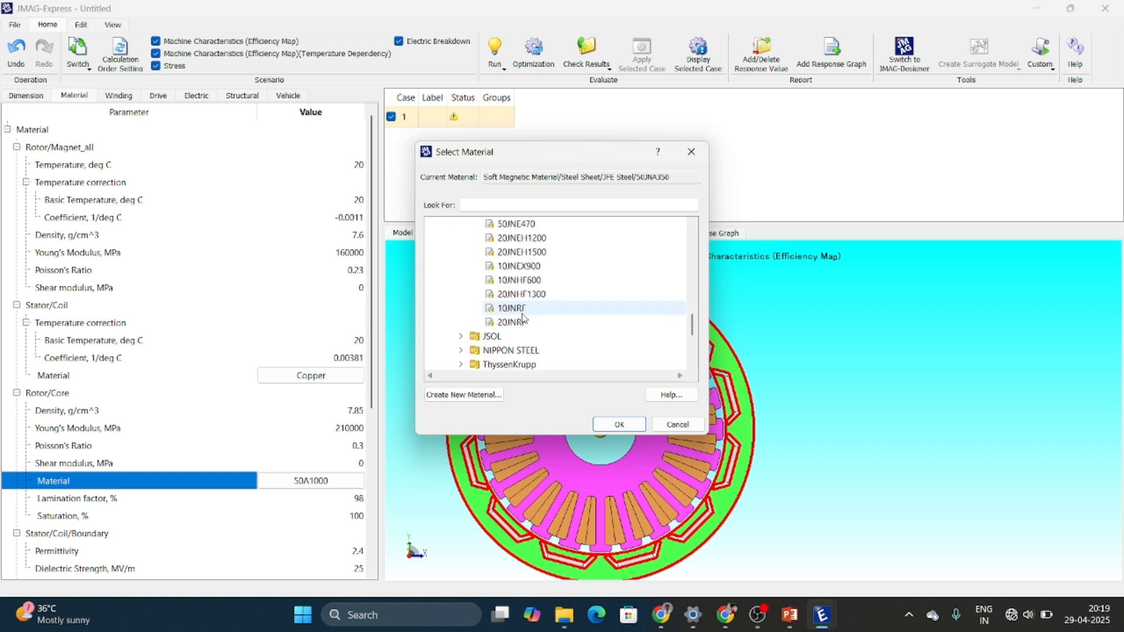
pyautogui.scroll(-2, 523, 318)
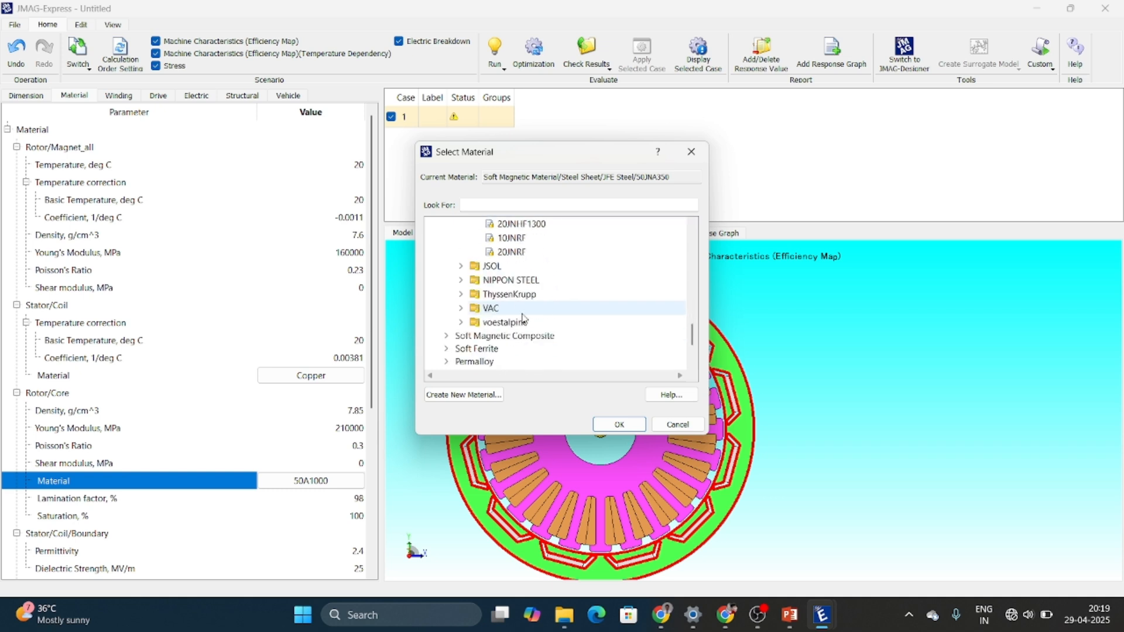
pyautogui.click(461, 267)
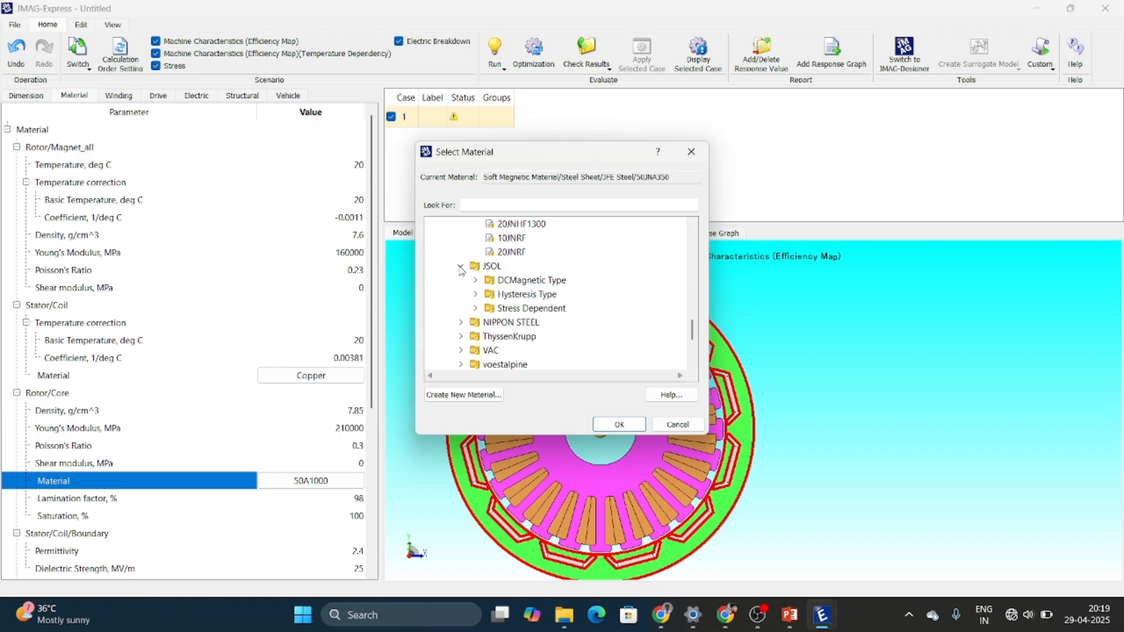
# Select 35JN270 from the JFE Steel grades as the rotor core's material.
pyautogui.scroll(15, 502, 280)
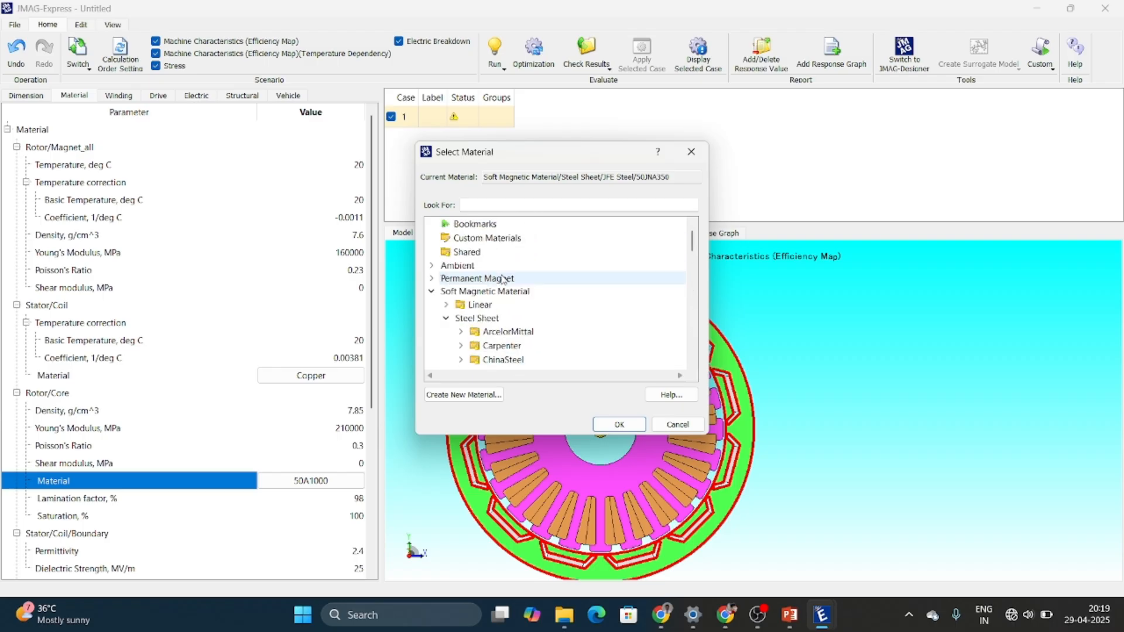
pyautogui.scroll(-3, 502, 279)
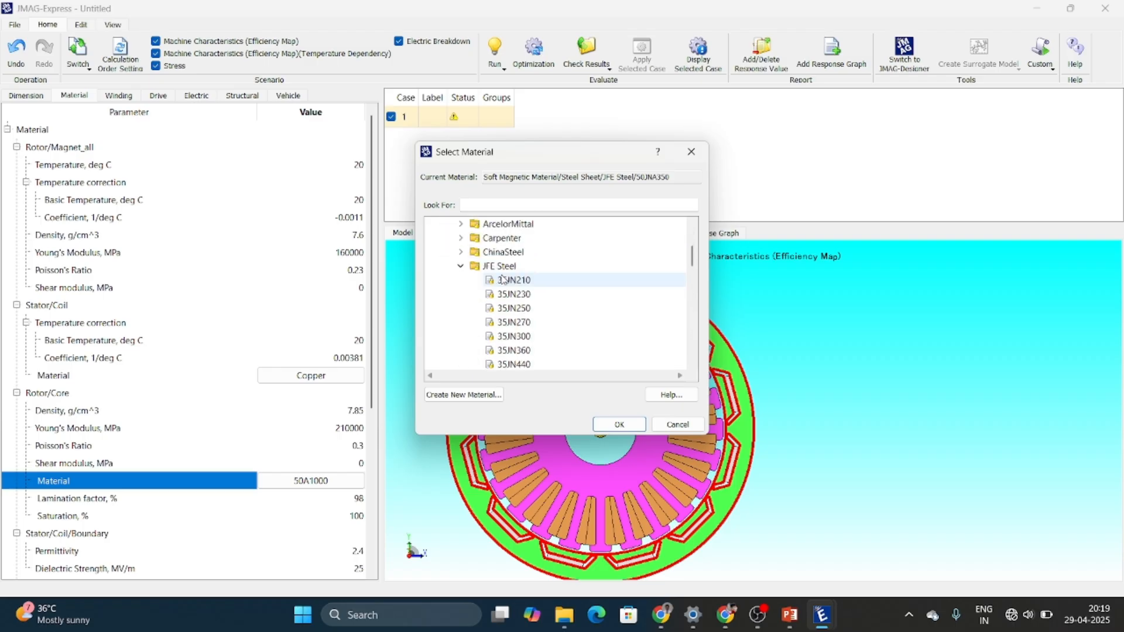
pyautogui.click(508, 327)
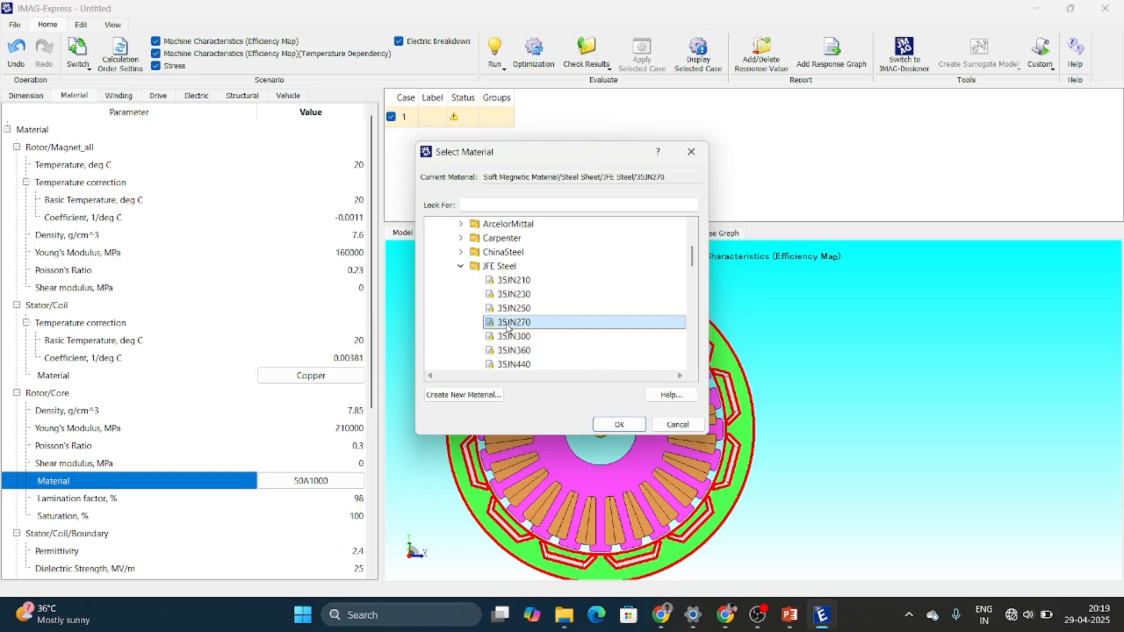
# Review the magnetic, electric, mechanical, thermal and loss properties and notes of 35JN270, and assign it to the rotor core.
pyautogui.doubleClick(507, 328)
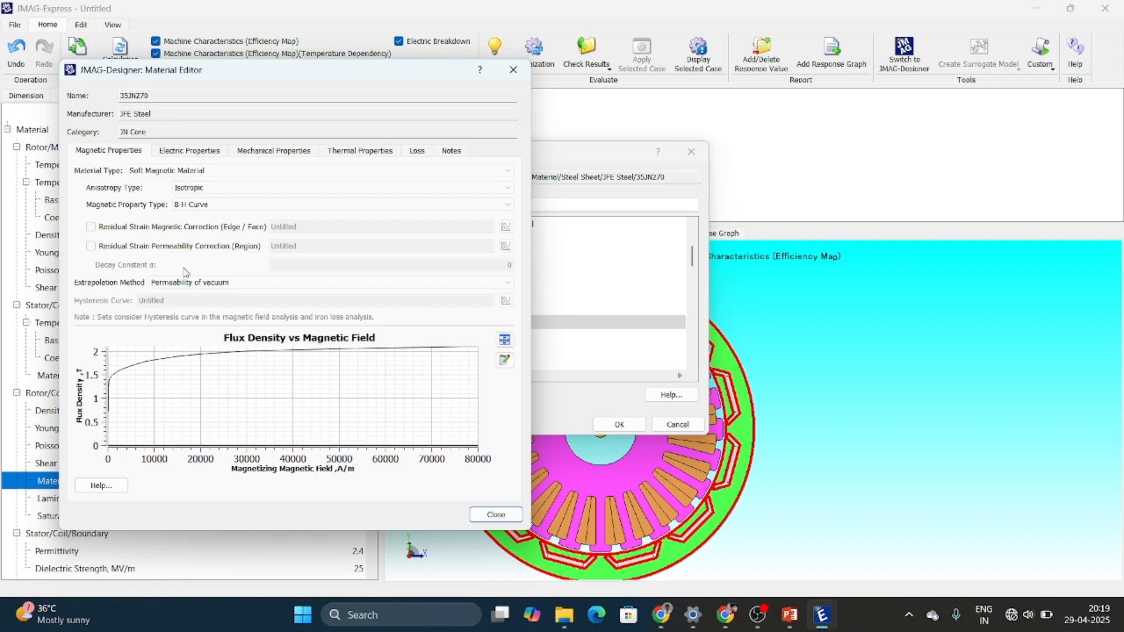
pyautogui.click(174, 157)
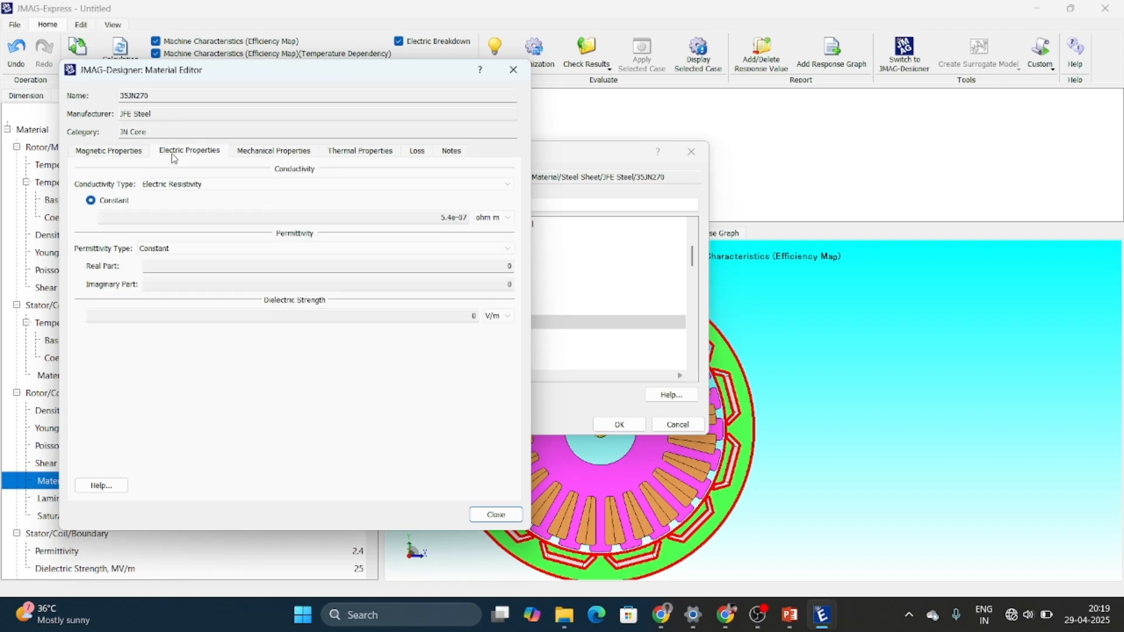
pyautogui.click(252, 156)
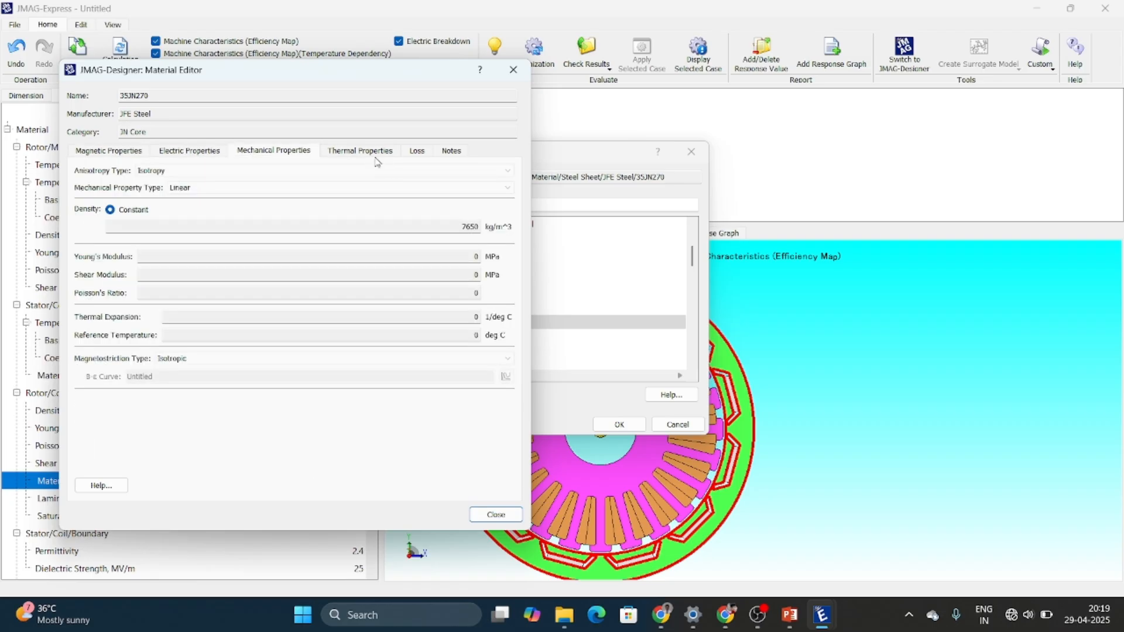
pyautogui.click(368, 156)
pyautogui.click(417, 154)
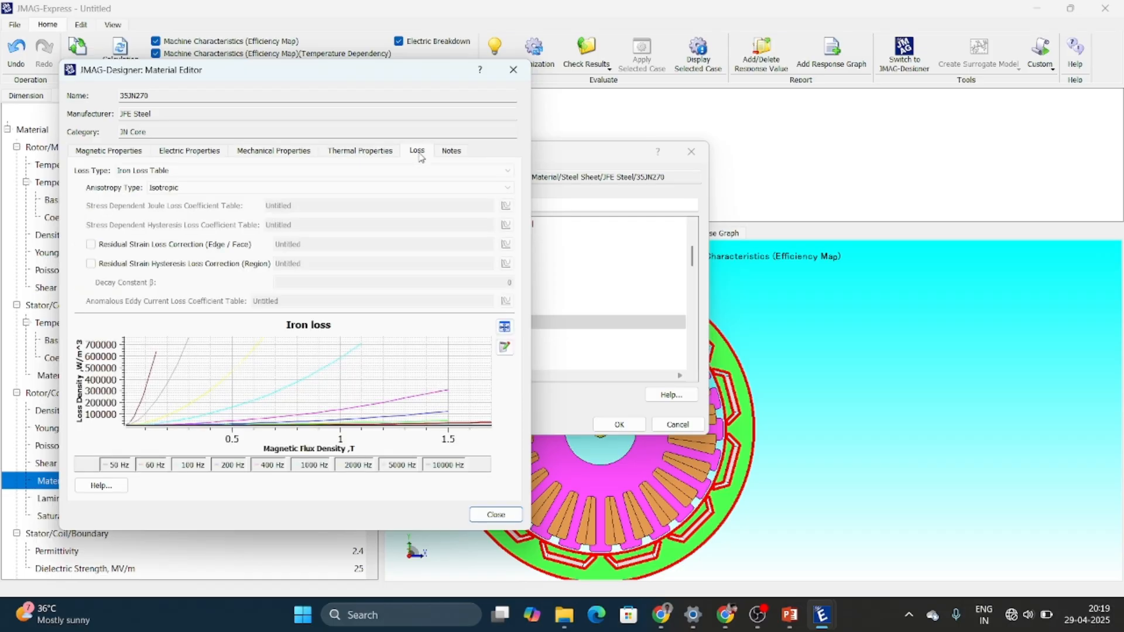
pyautogui.click(450, 154)
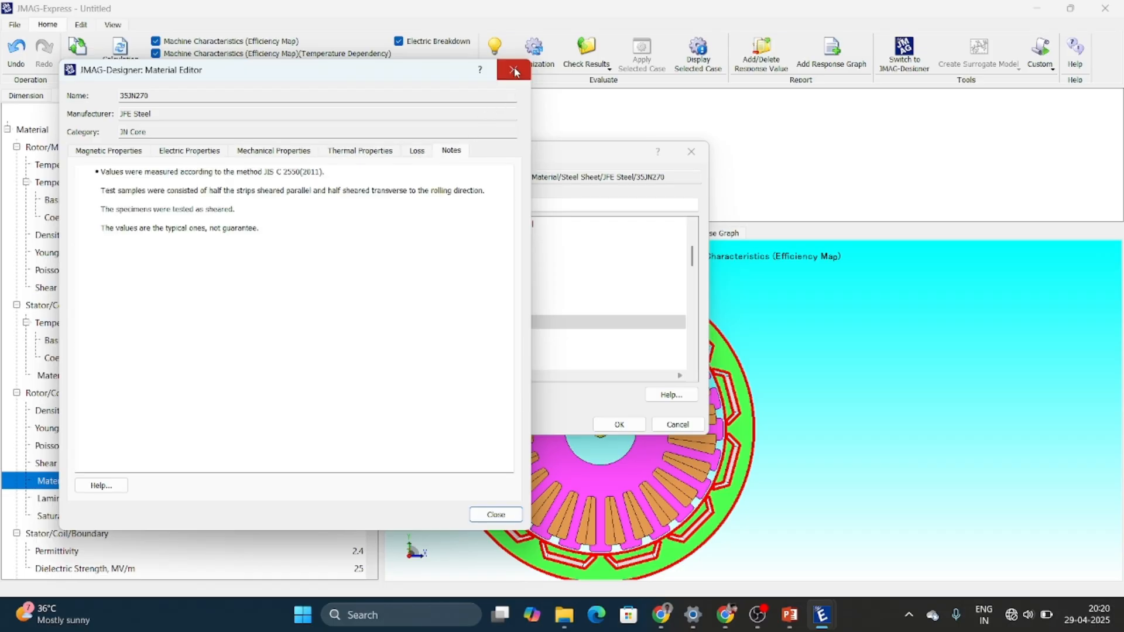
pyautogui.click(496, 514)
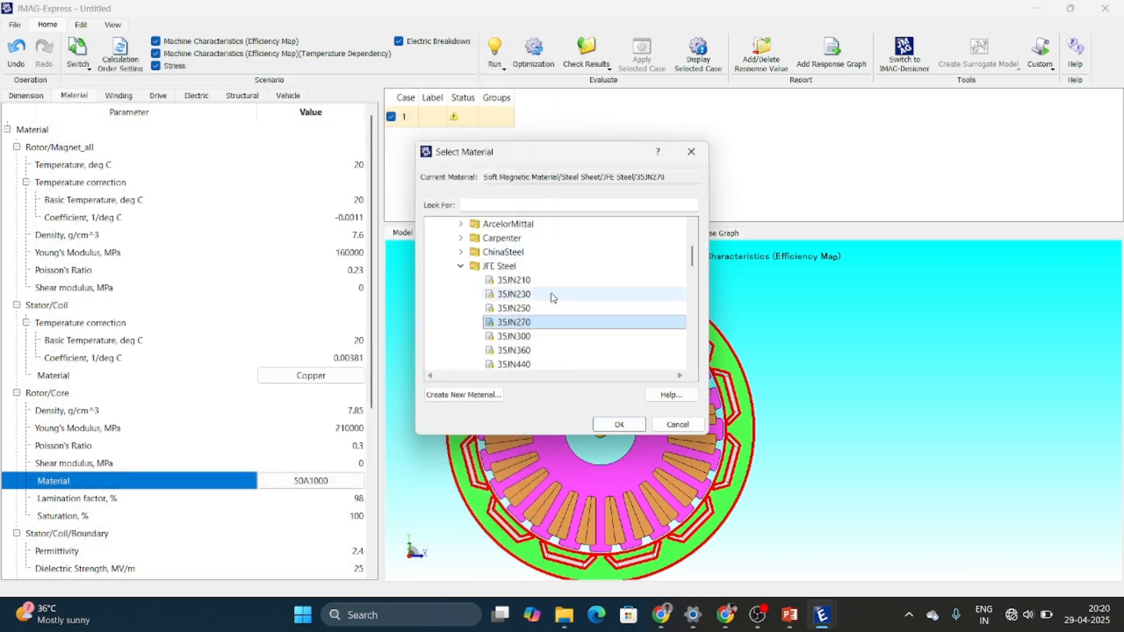
pyautogui.click(618, 424)
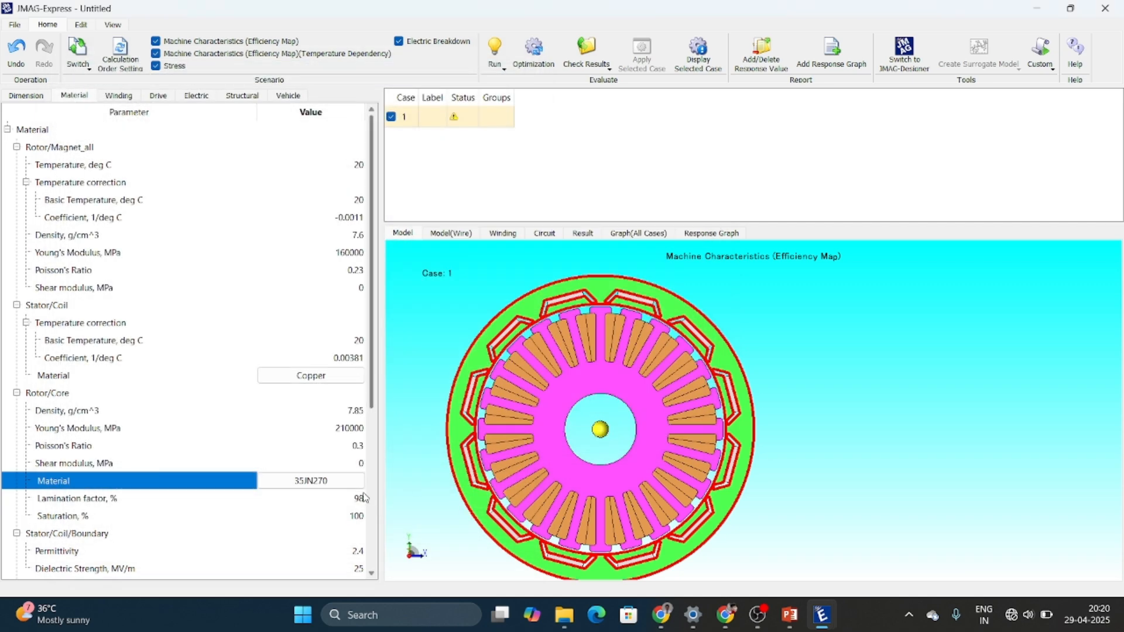
# Open the rotor magnet's material selection and list the permanent magnet families.
pyautogui.scroll(-5, 270, 492)
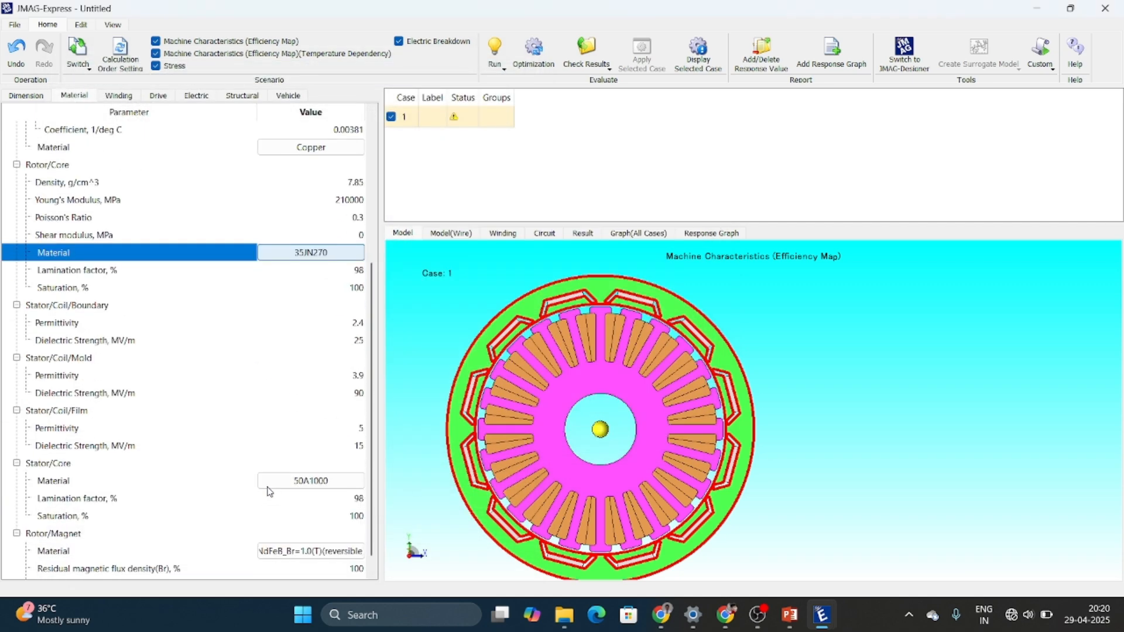
pyautogui.scroll(-1, 269, 492)
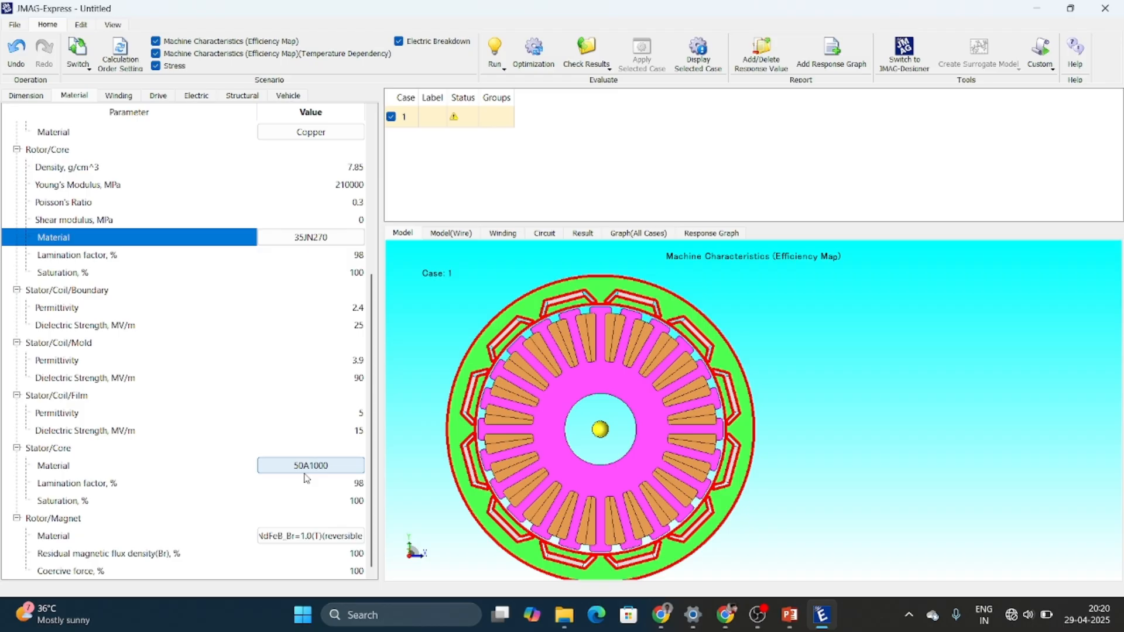
pyautogui.click(295, 539)
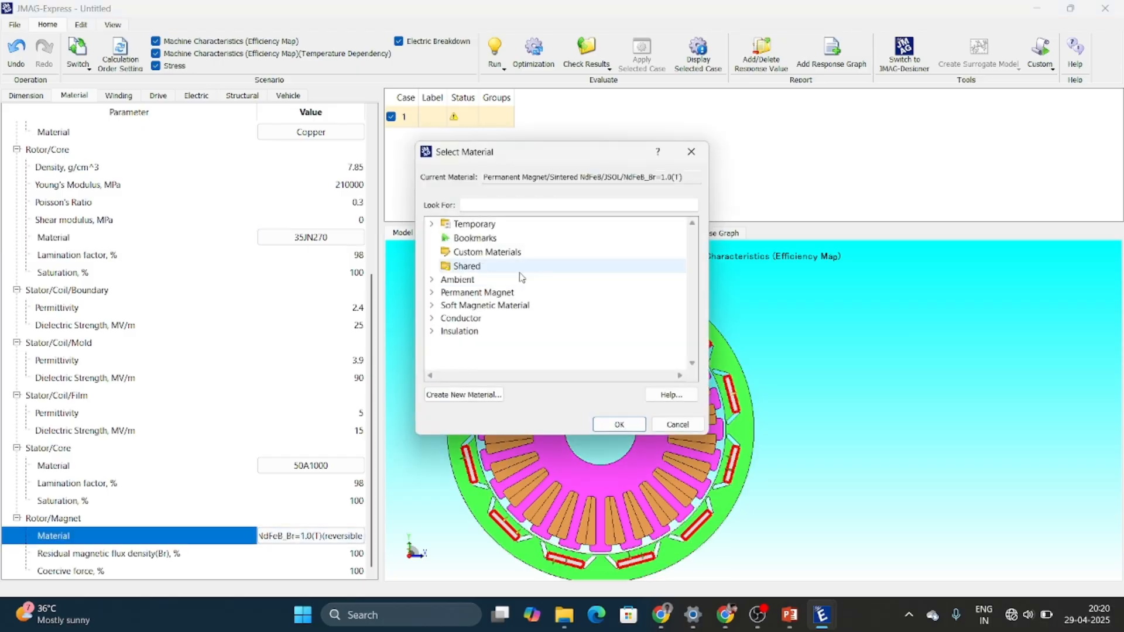
pyautogui.click(431, 292)
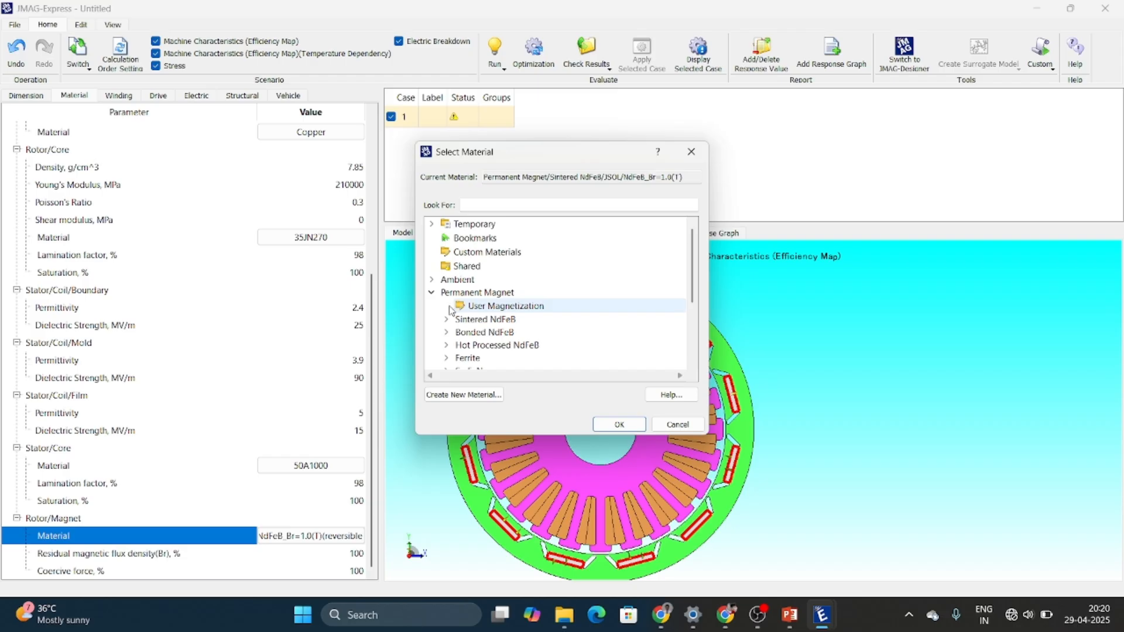
pyautogui.scroll(-1, 463, 342)
pyautogui.scroll(-2, 462, 342)
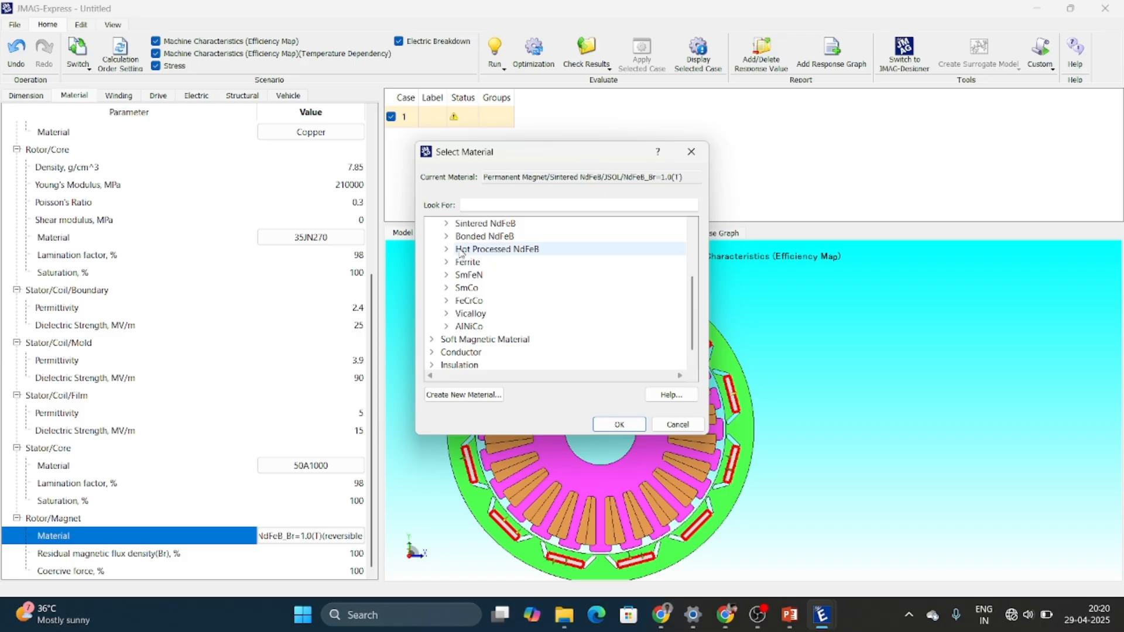
pyautogui.scroll(1, 460, 253)
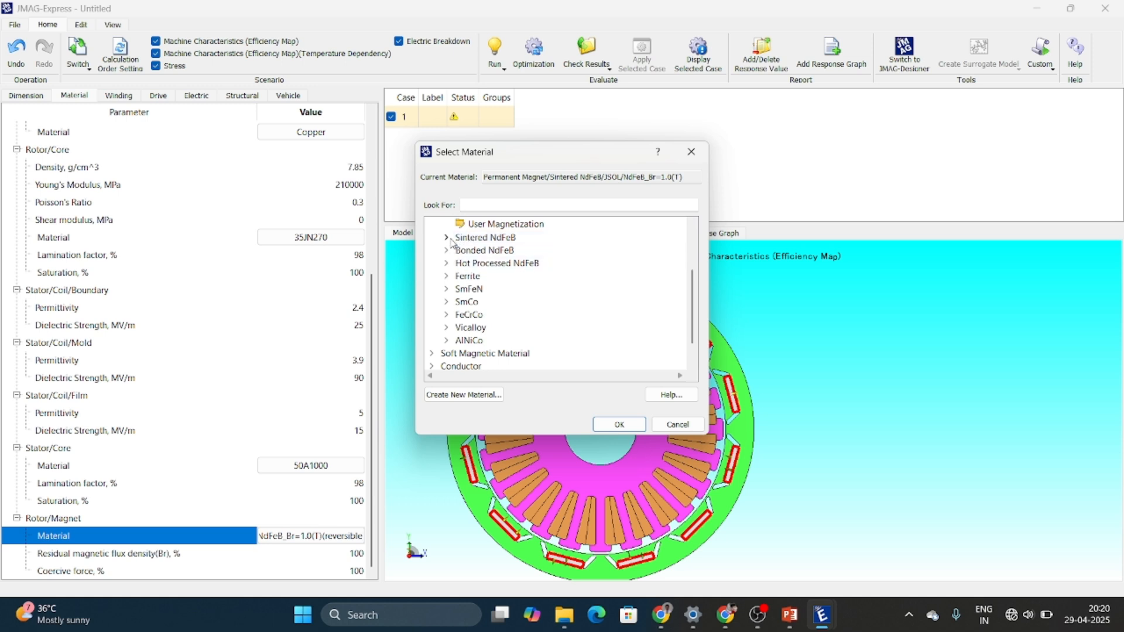
# List Magnequench's reversible grades under the bonded NdFeB magnets and look through the MQ1 grades.
pyautogui.click(447, 237)
pyautogui.click(448, 238)
pyautogui.click(449, 251)
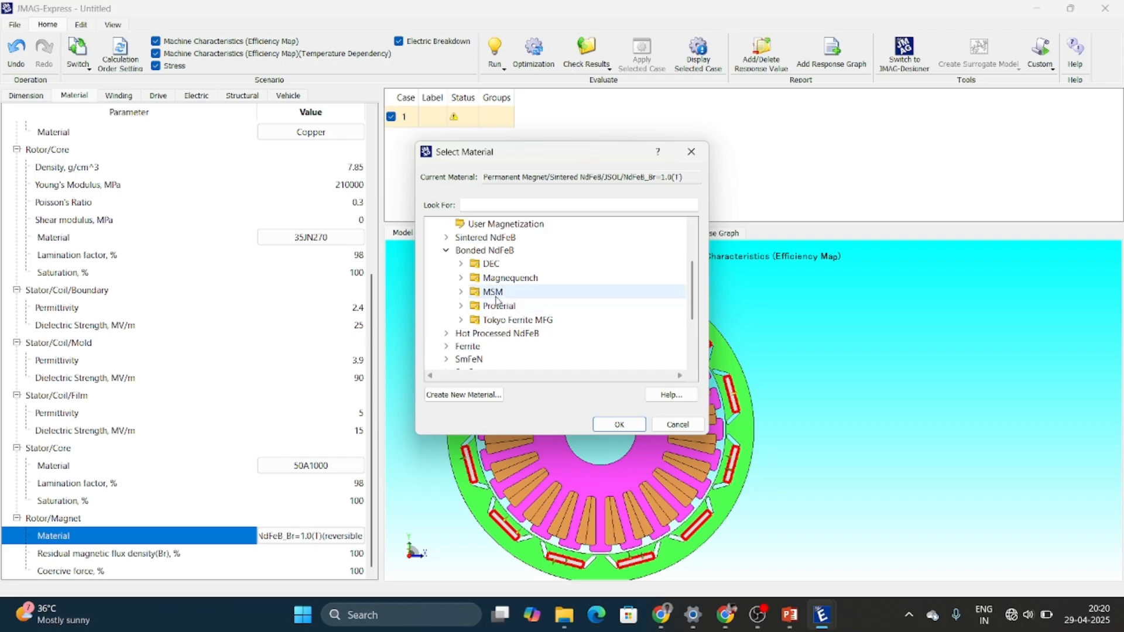
pyautogui.click(461, 278)
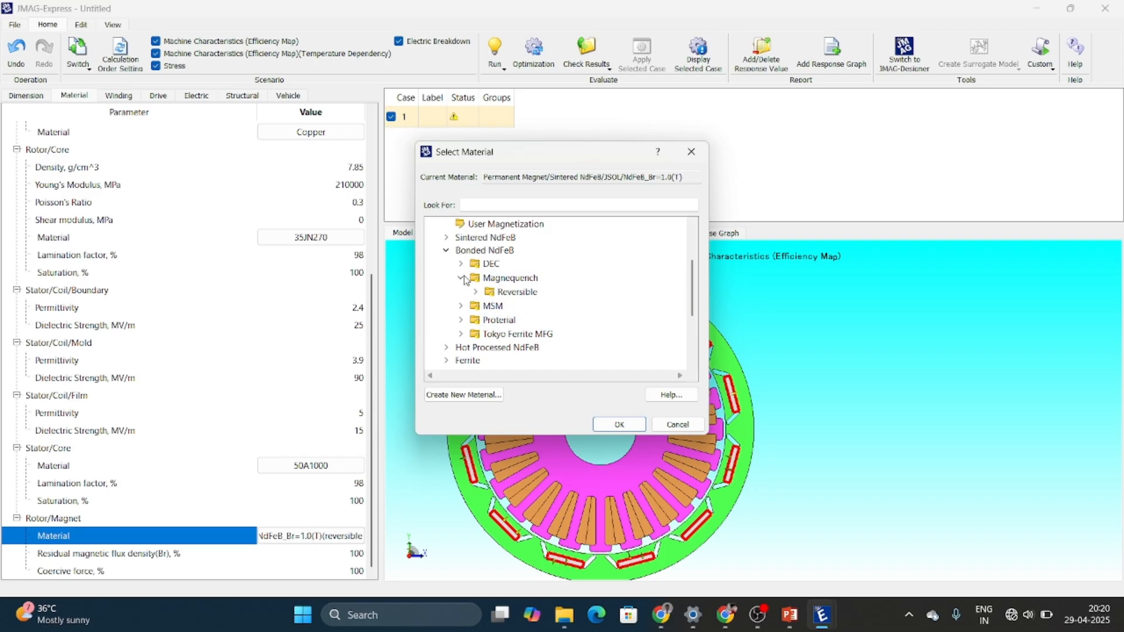
pyautogui.doubleClick(494, 292)
pyautogui.scroll(-10, 527, 326)
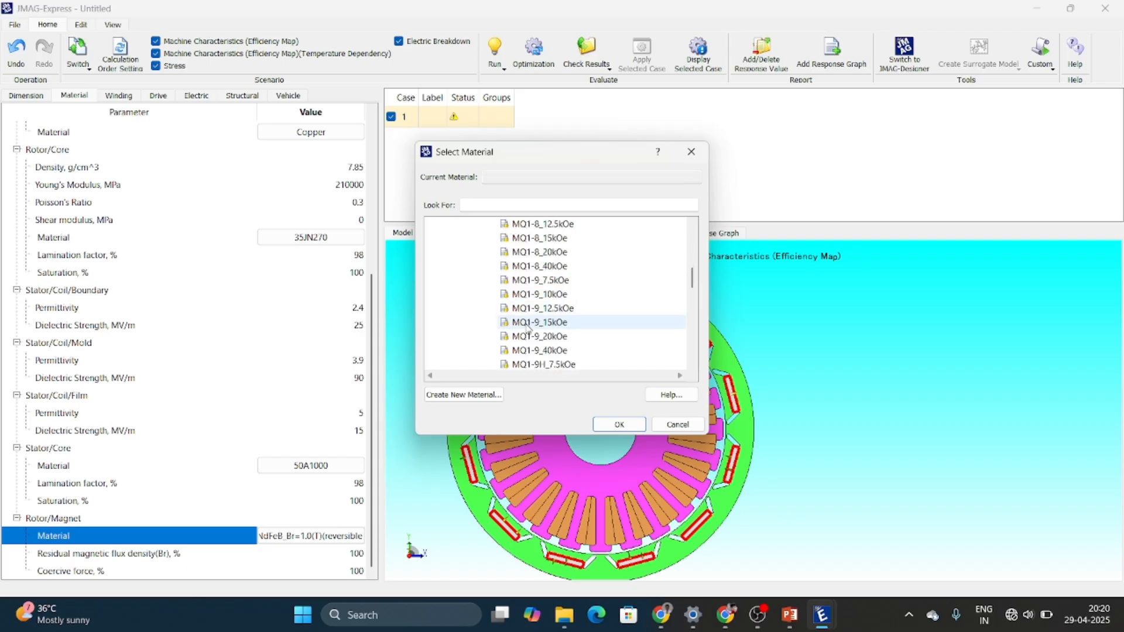
pyautogui.scroll(4, 526, 328)
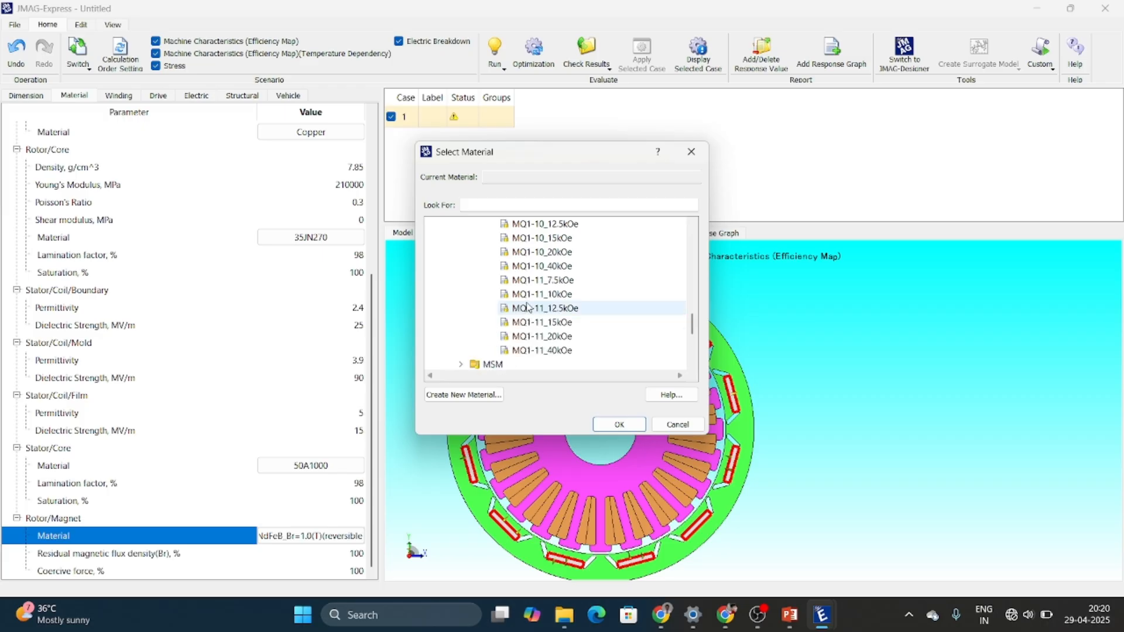
# Check the B-H curve of MQ1-11_10kOe and assign this grade as the rotor magnet's material.
pyautogui.click(528, 294)
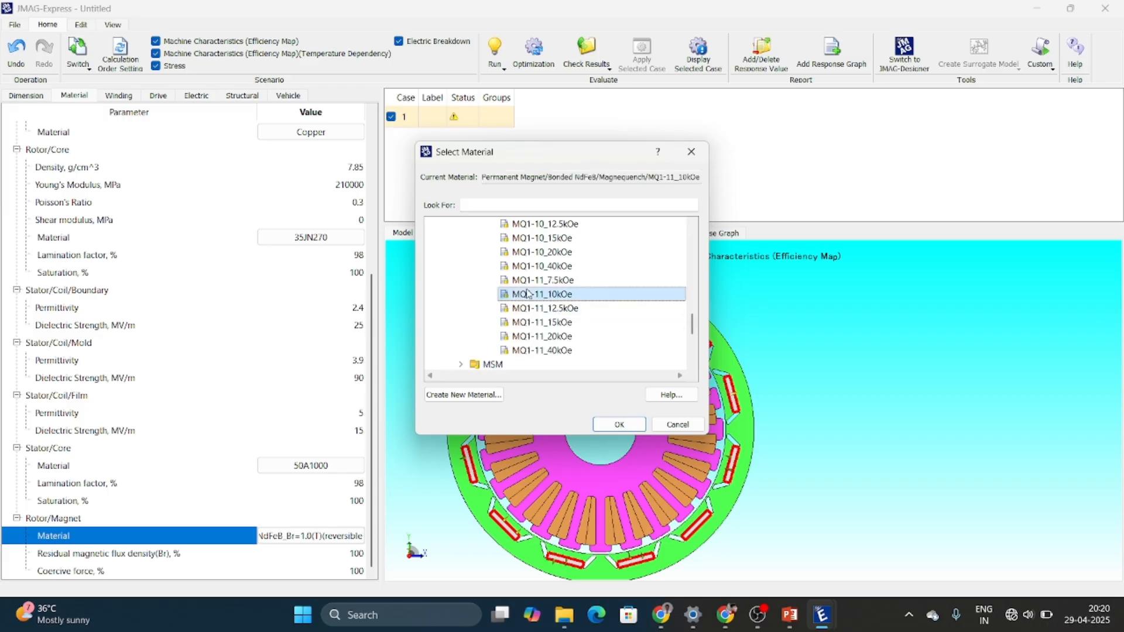
pyautogui.doubleClick(529, 293)
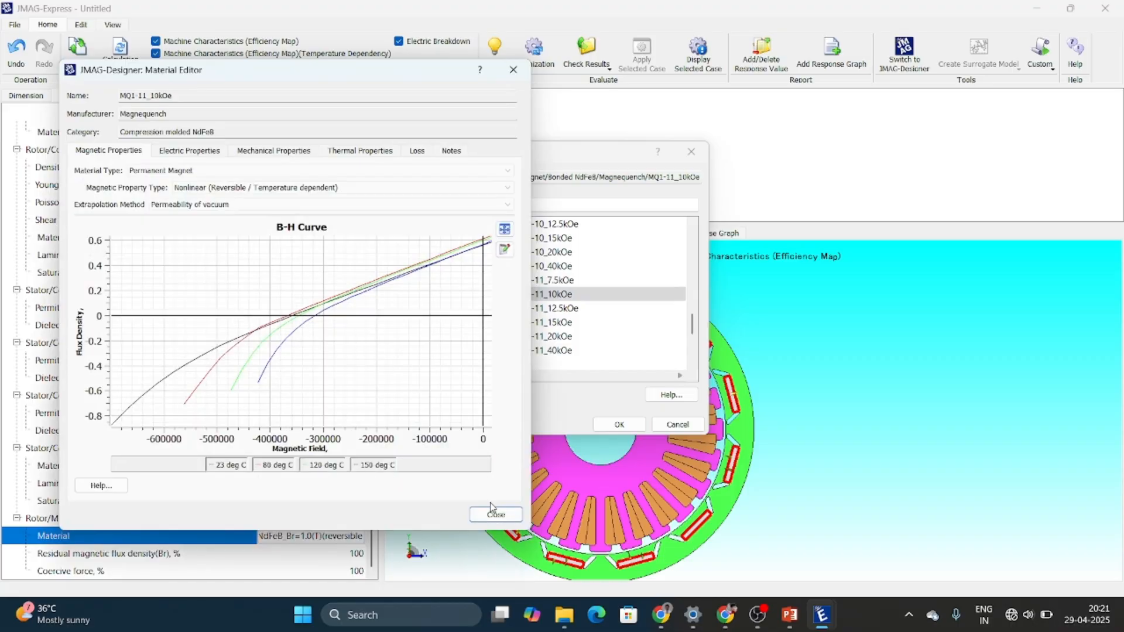
pyautogui.click(513, 70)
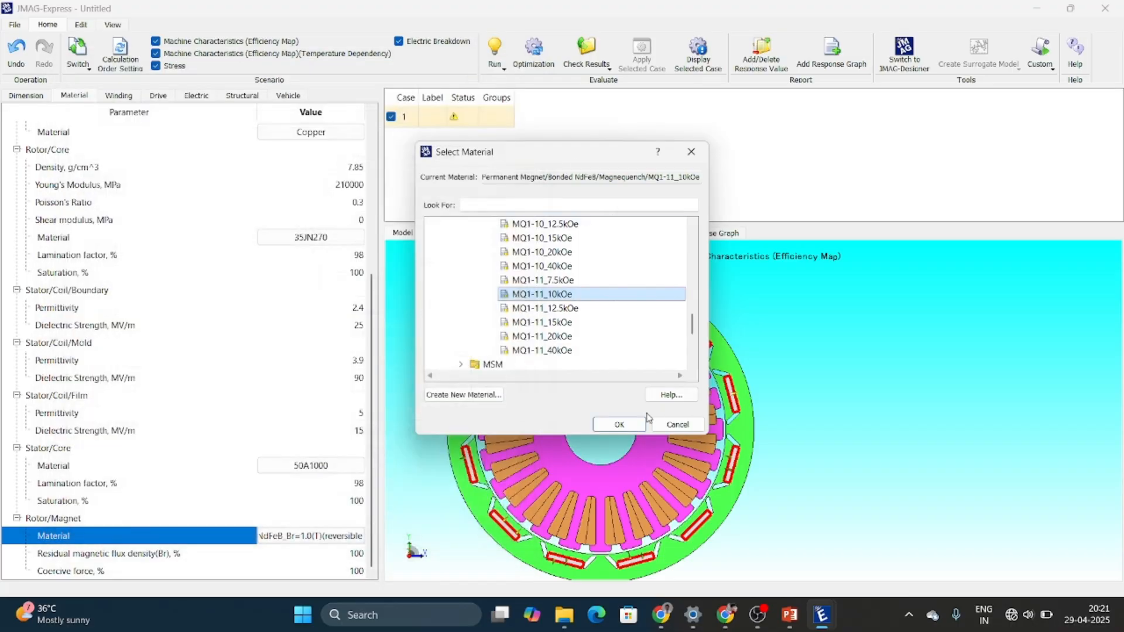
pyautogui.click(619, 425)
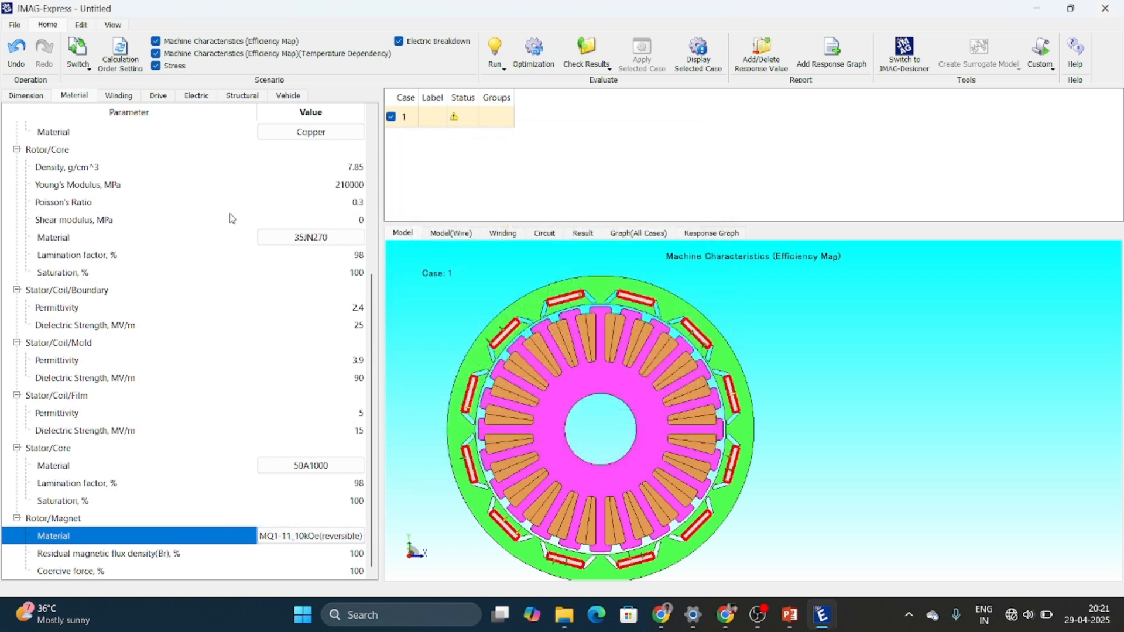
# Set the stator coil's wire type to Round Wire in the winding settings, keeping Turn and Wire Size as the input type.
pyautogui.click(26, 95)
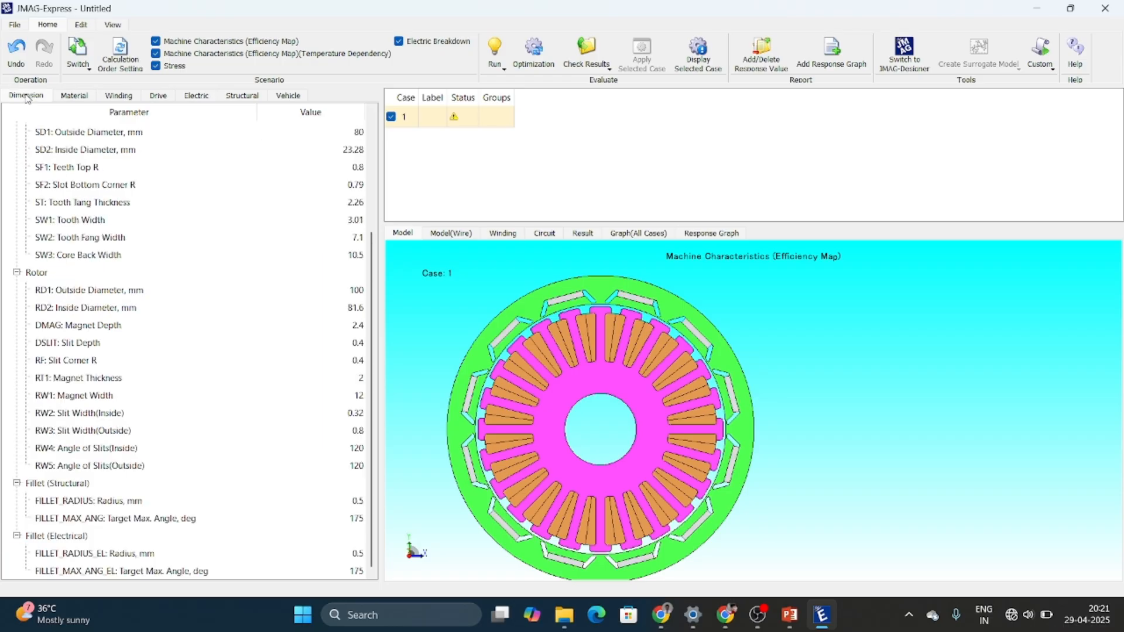
pyautogui.click(67, 100)
pyautogui.click(115, 97)
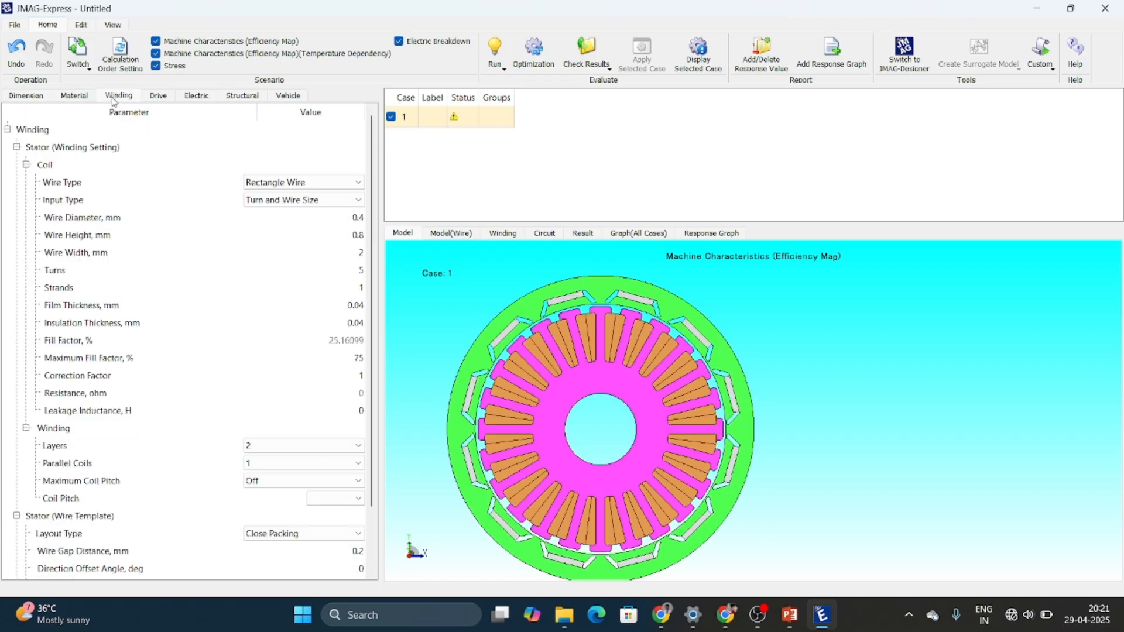
pyautogui.click(313, 185)
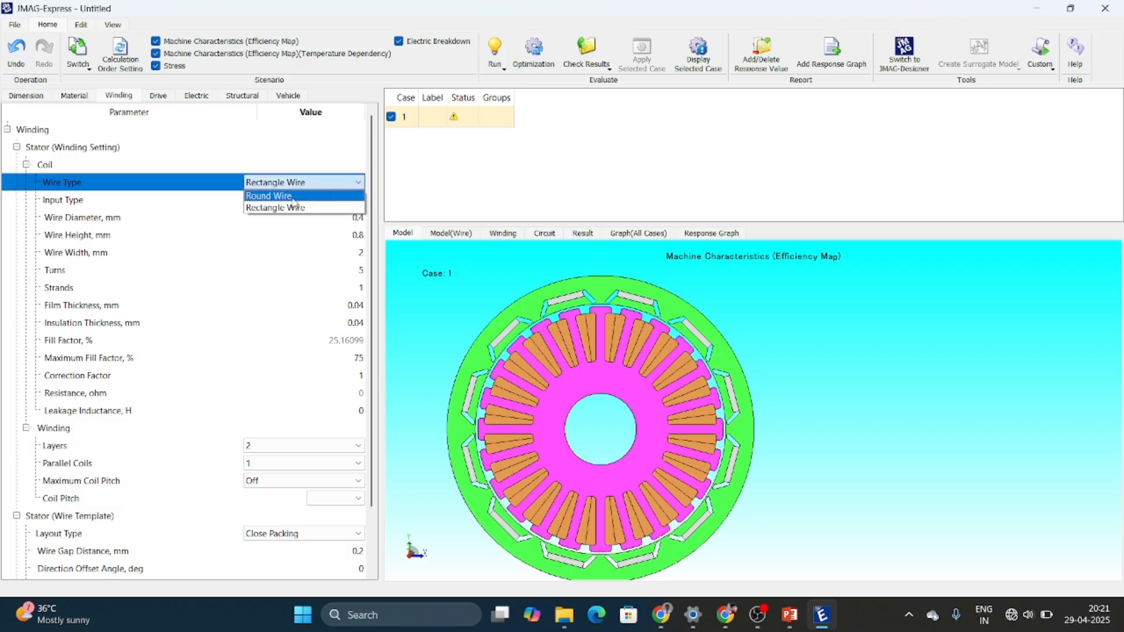
pyautogui.click(295, 196)
pyautogui.click(295, 200)
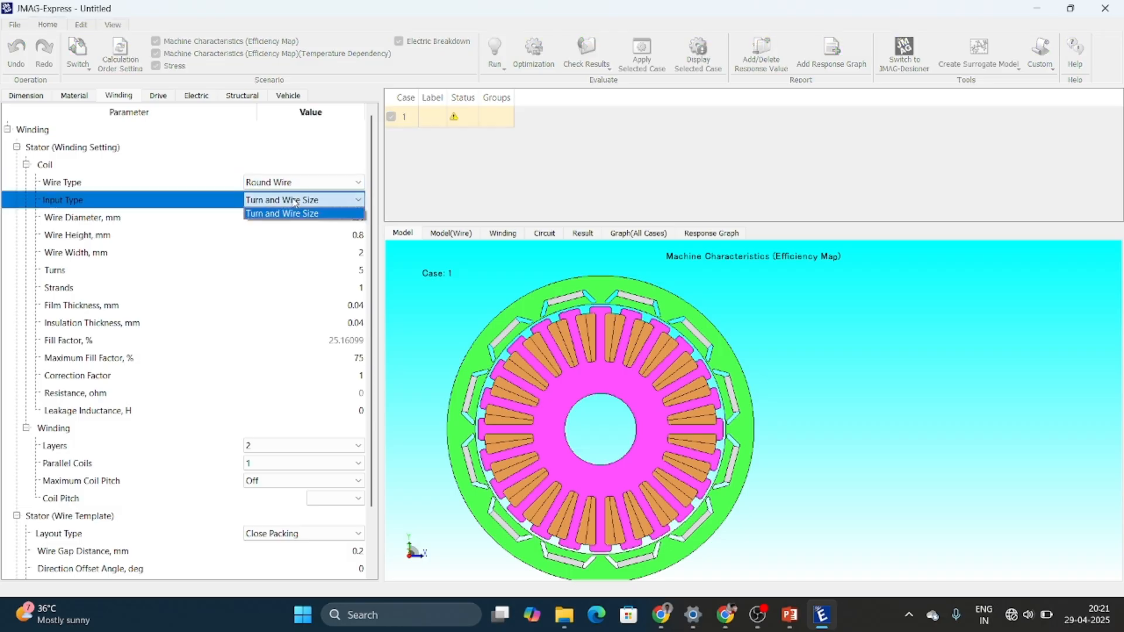
pyautogui.click(295, 200)
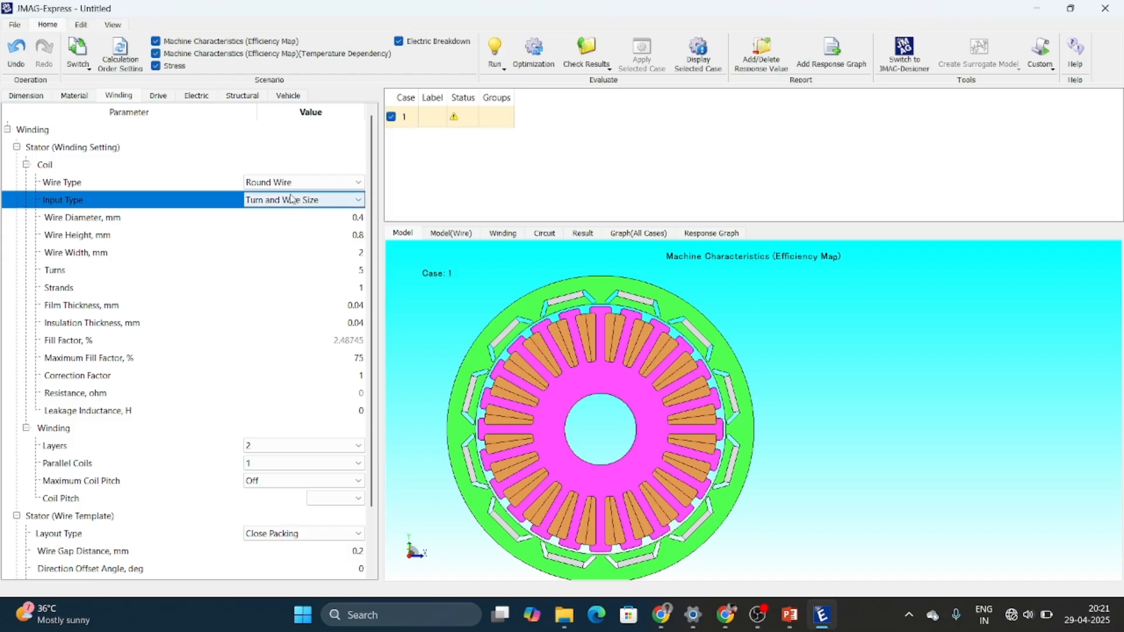
pyautogui.click(289, 183)
pyautogui.click(288, 187)
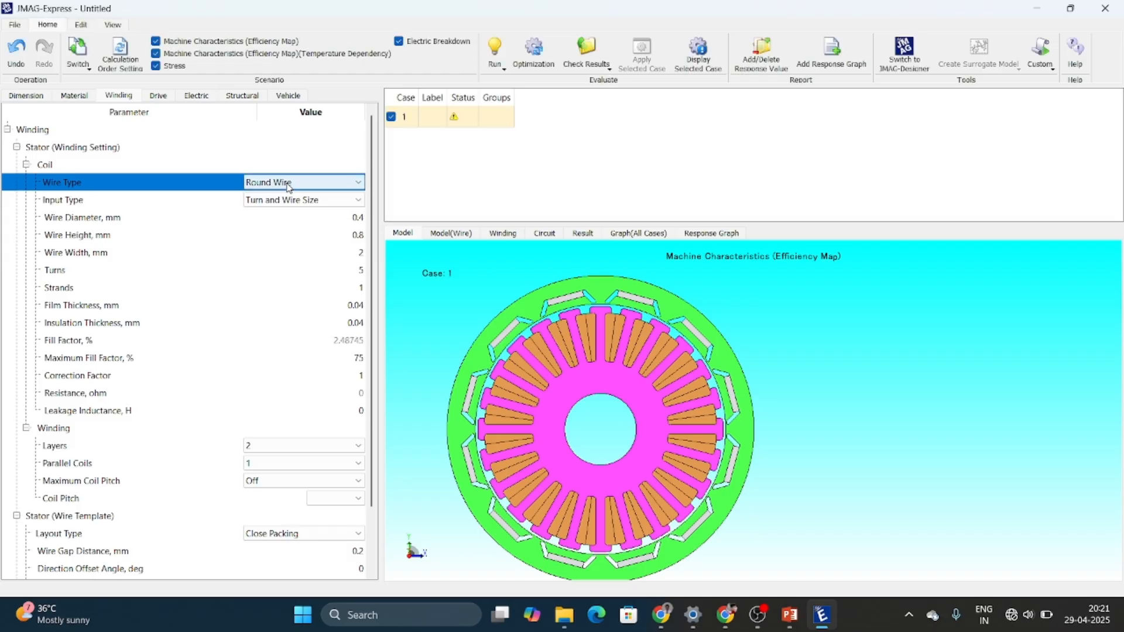
pyautogui.click(293, 200)
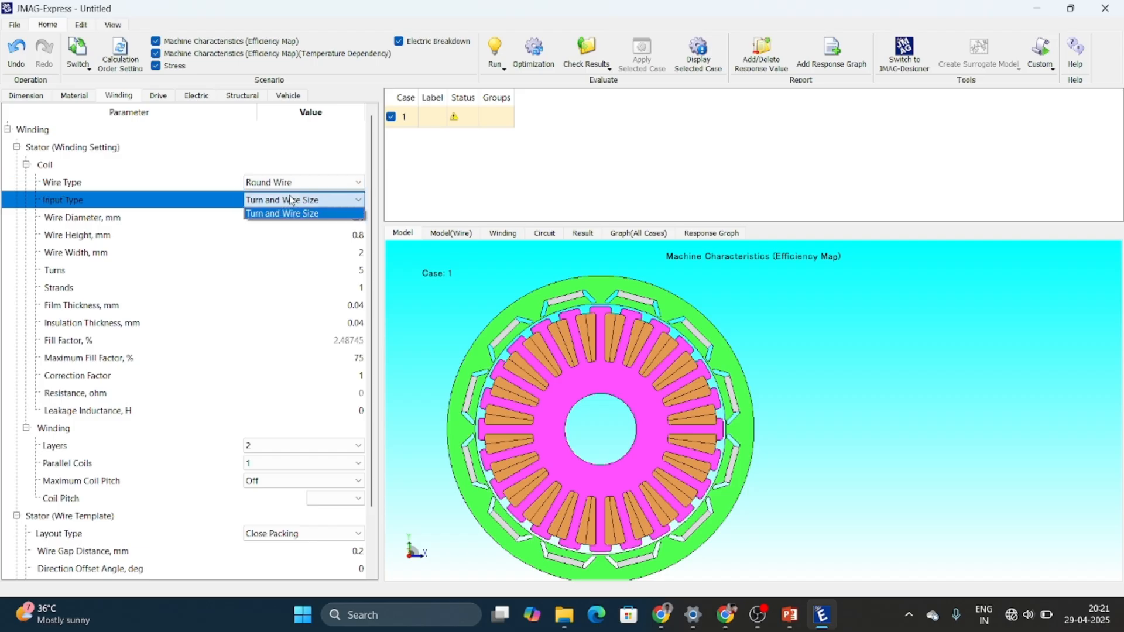
pyautogui.click(306, 212)
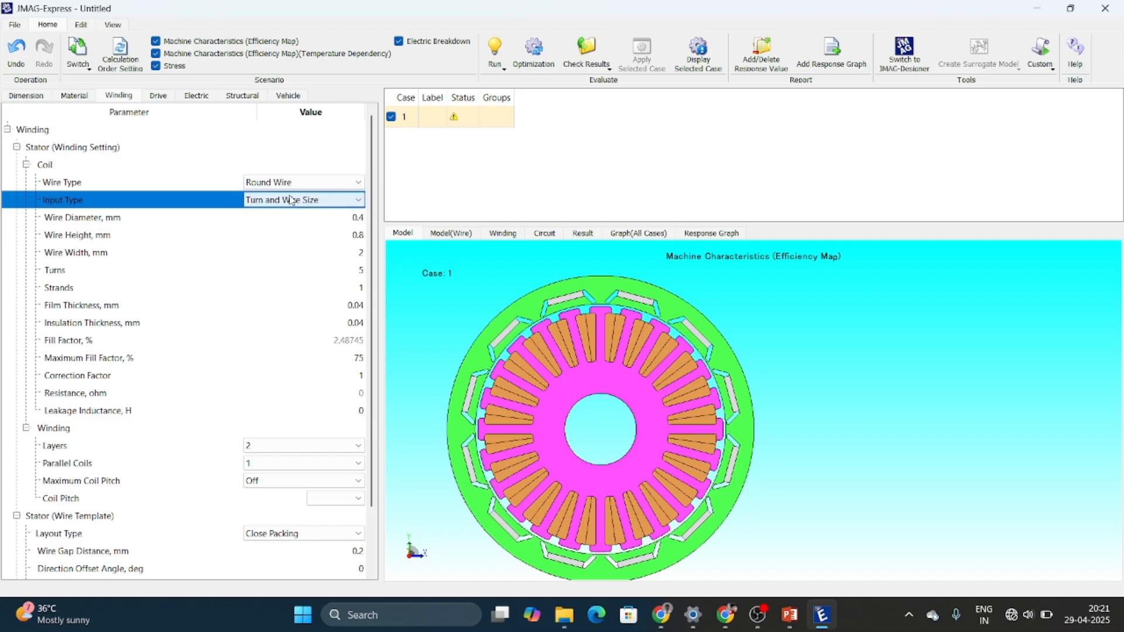
# Set the stator coil's wire diameter to 0.6 mm.
pyautogui.click(353, 217)
pyautogui.write('0.6')
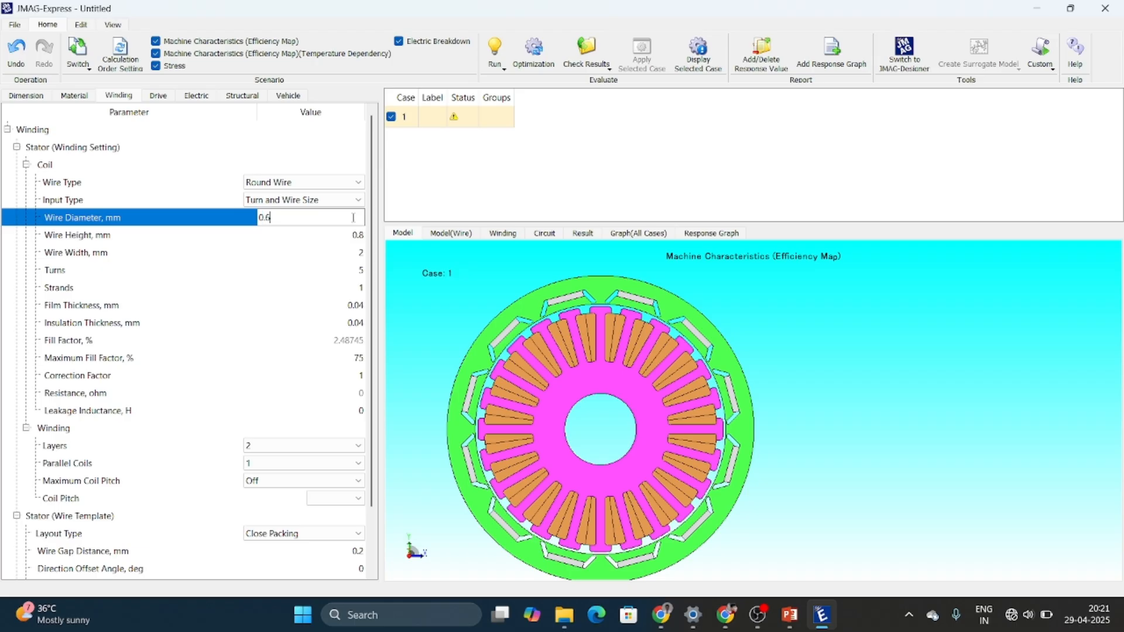
pyautogui.press('Return')
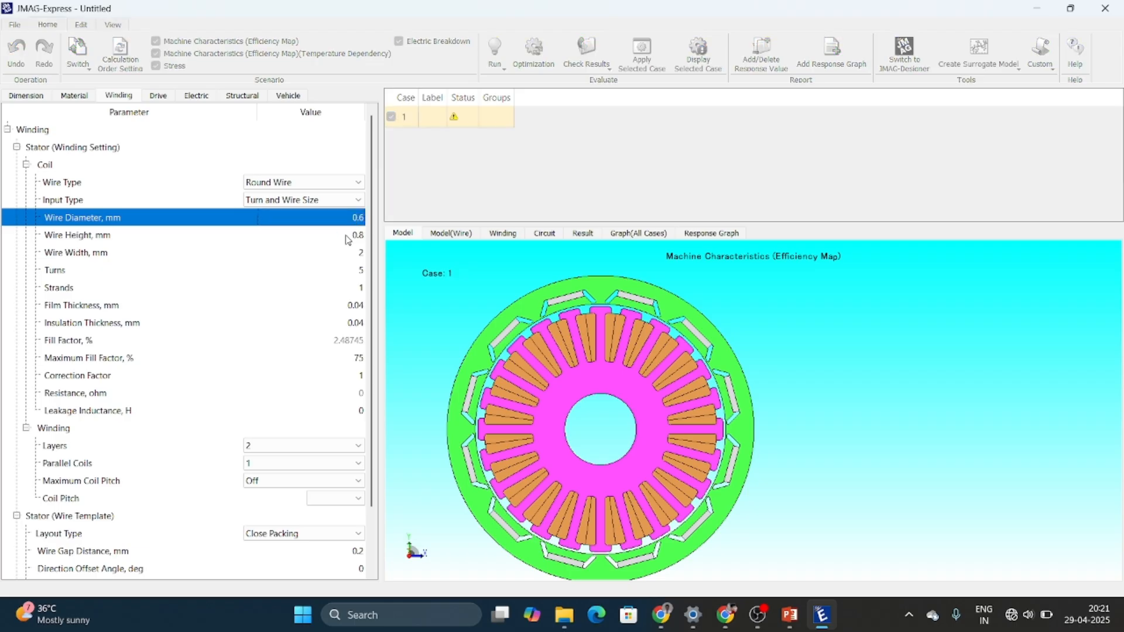
# Try 50 turns for the stator coil and set the turns back to 5.
pyautogui.click(346, 237)
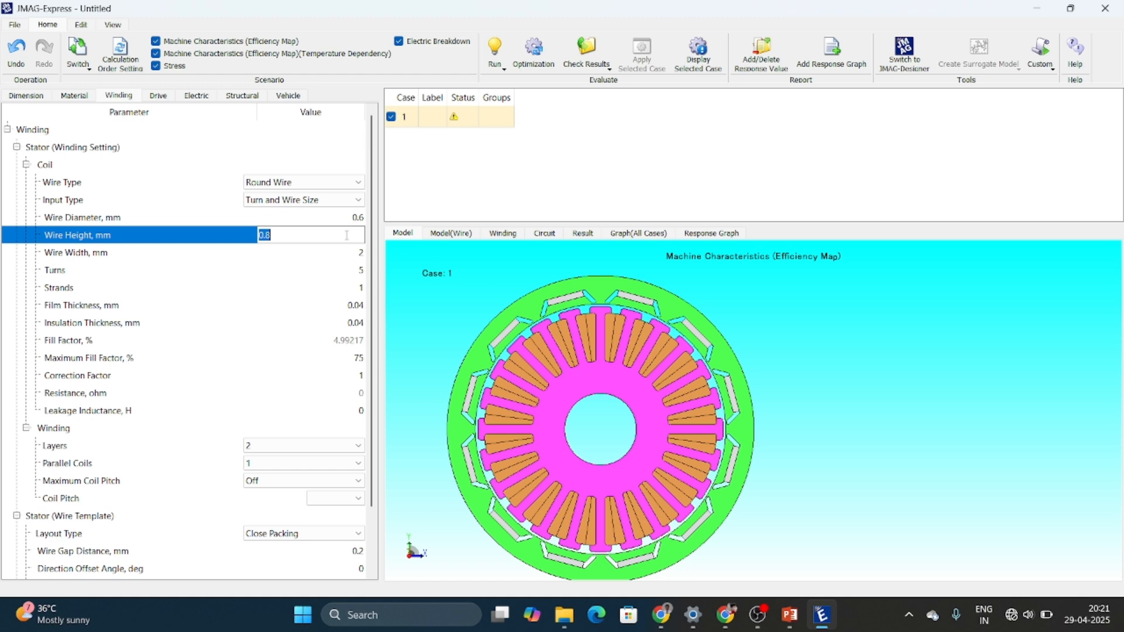
pyautogui.click(328, 259)
pyautogui.click(334, 272)
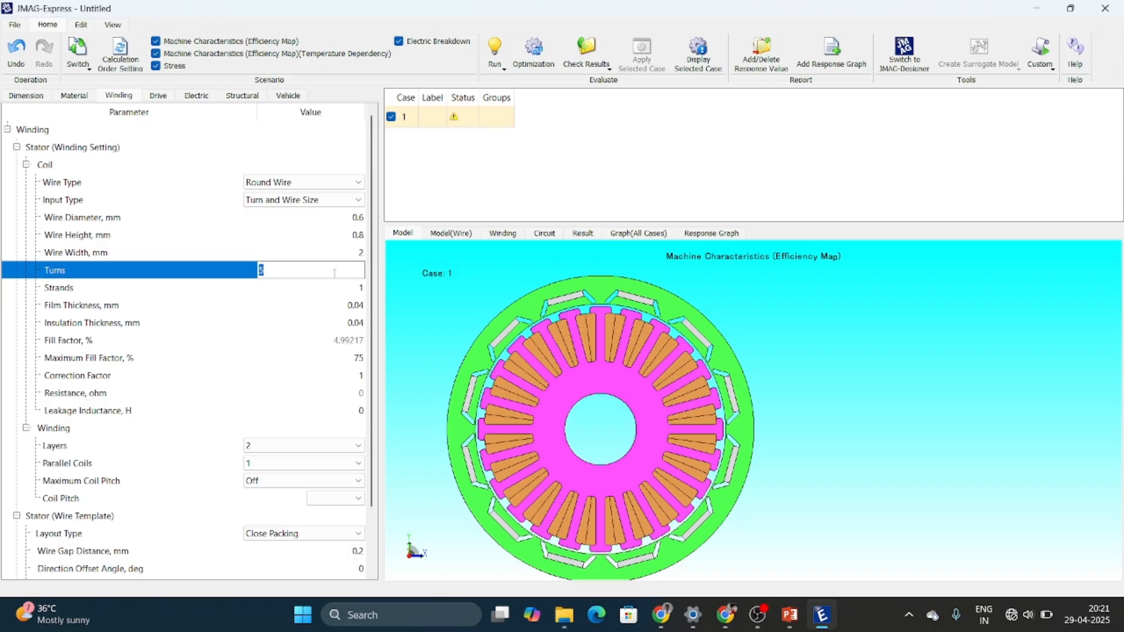
pyautogui.write('50')
pyautogui.press('Return')
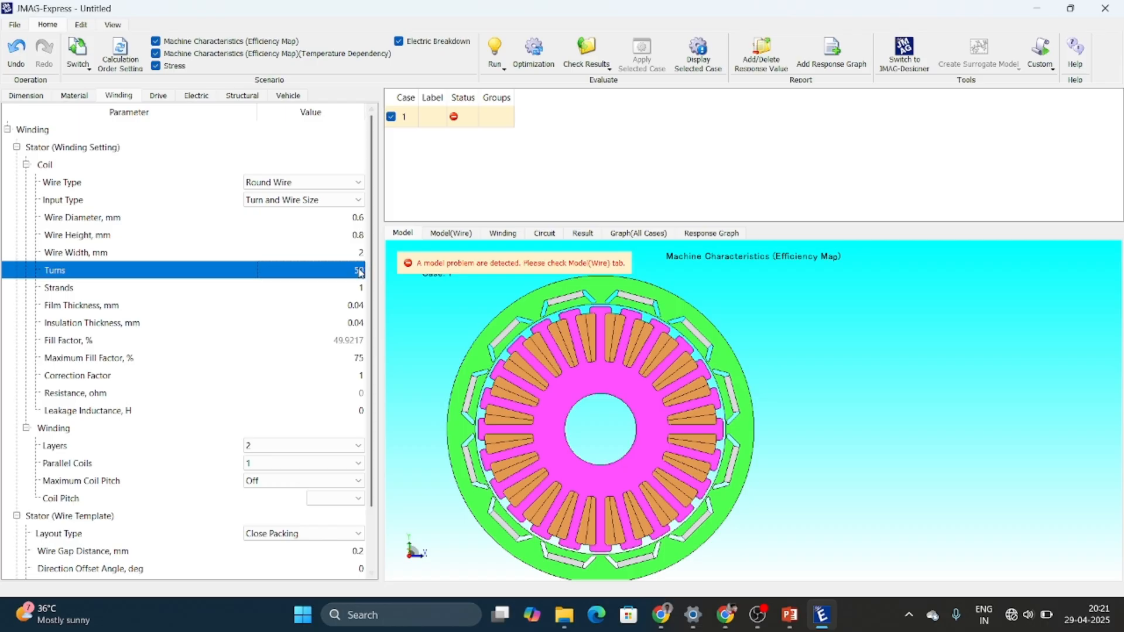
pyautogui.write('5')
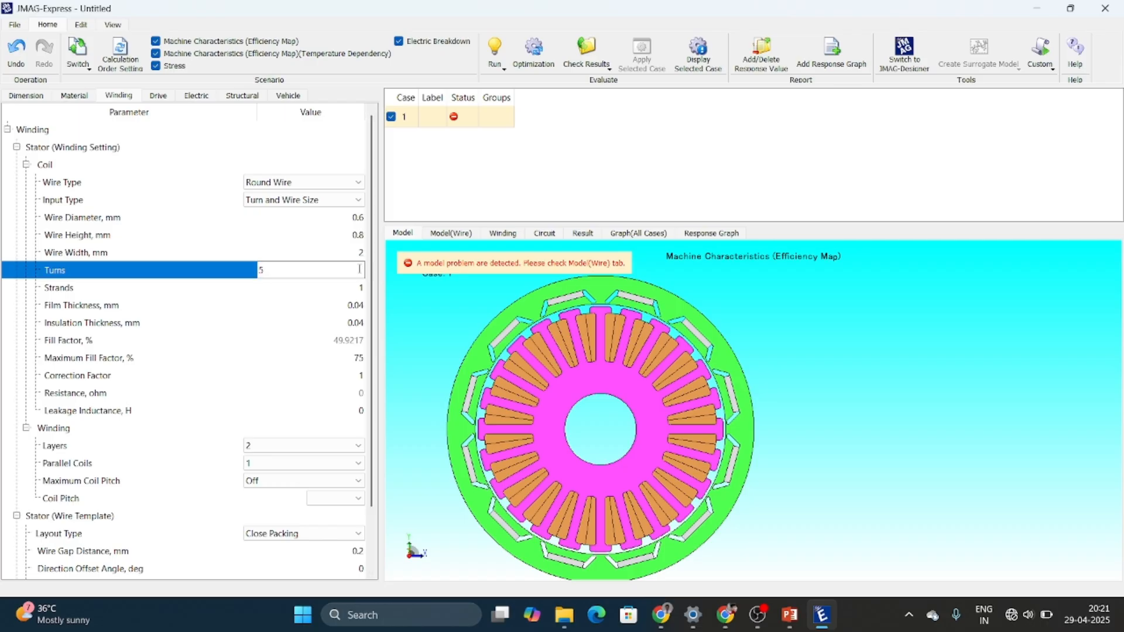
pyautogui.press('Return')
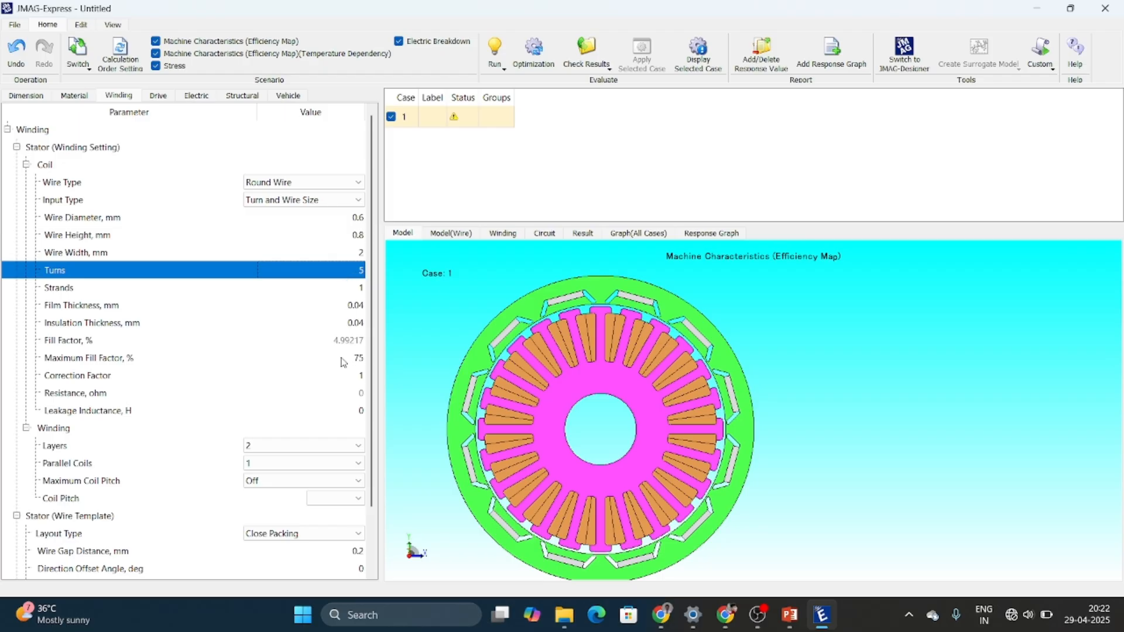
# Switch the stator winding's Maximum Coil Pitch to On and keep the parallel coils at 1.
pyautogui.scroll(-1, 344, 362)
pyautogui.scroll(-2, 344, 362)
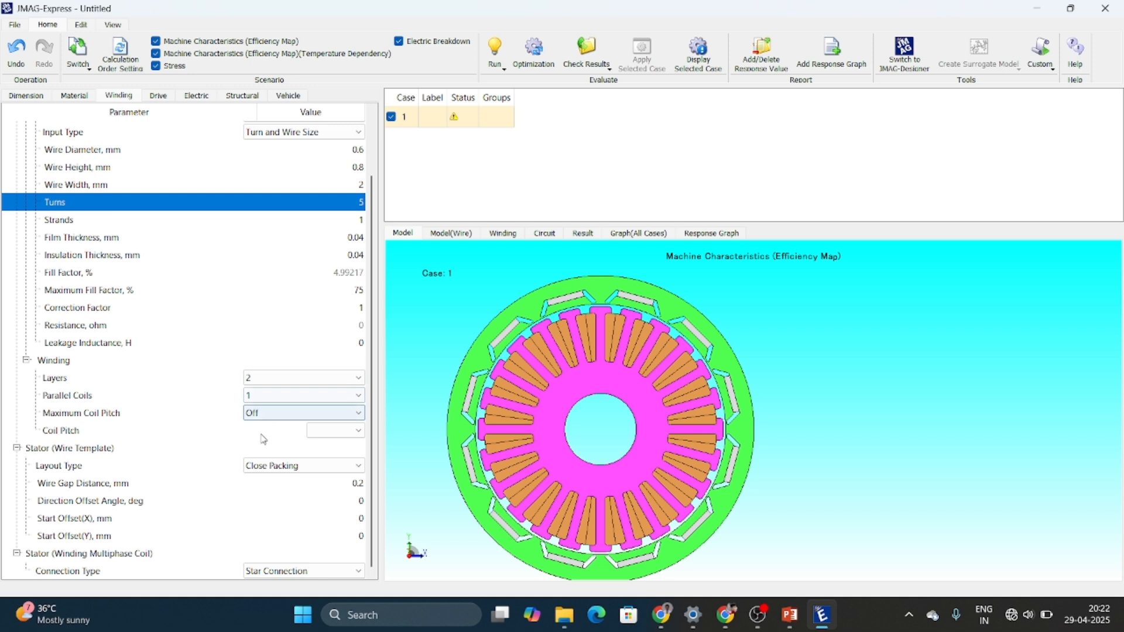
pyautogui.click(326, 436)
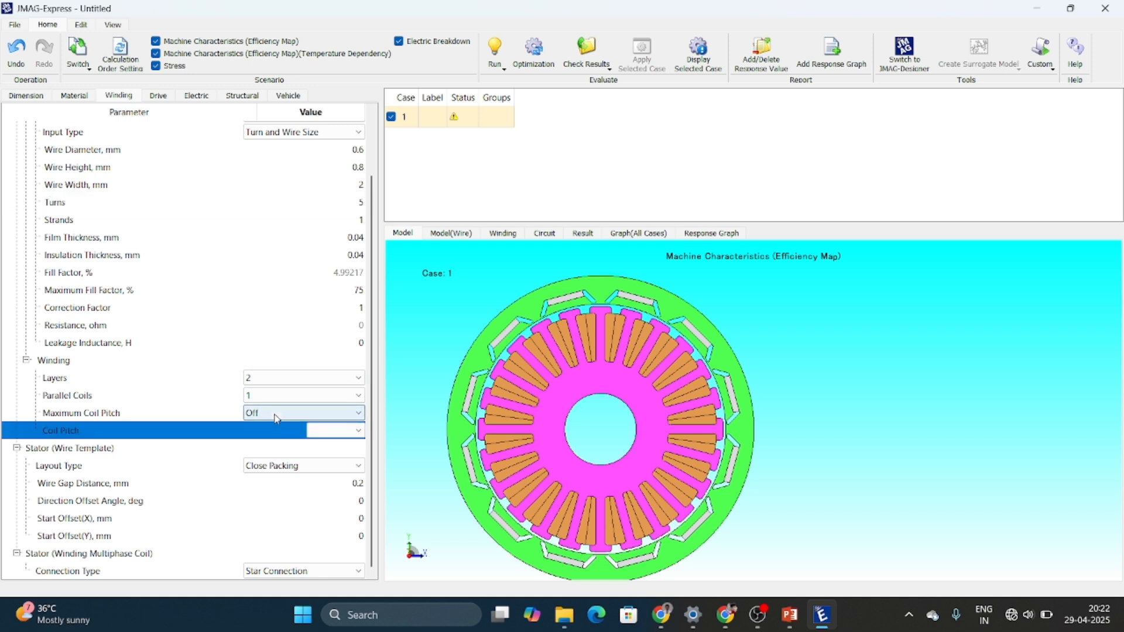
pyautogui.click(260, 412)
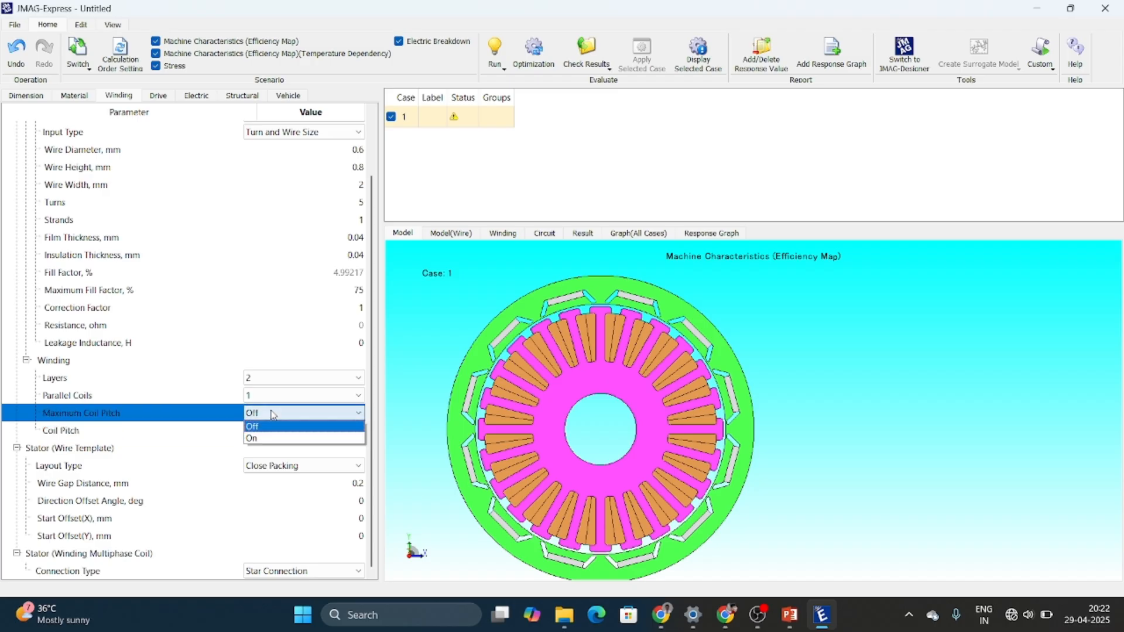
pyautogui.click(261, 439)
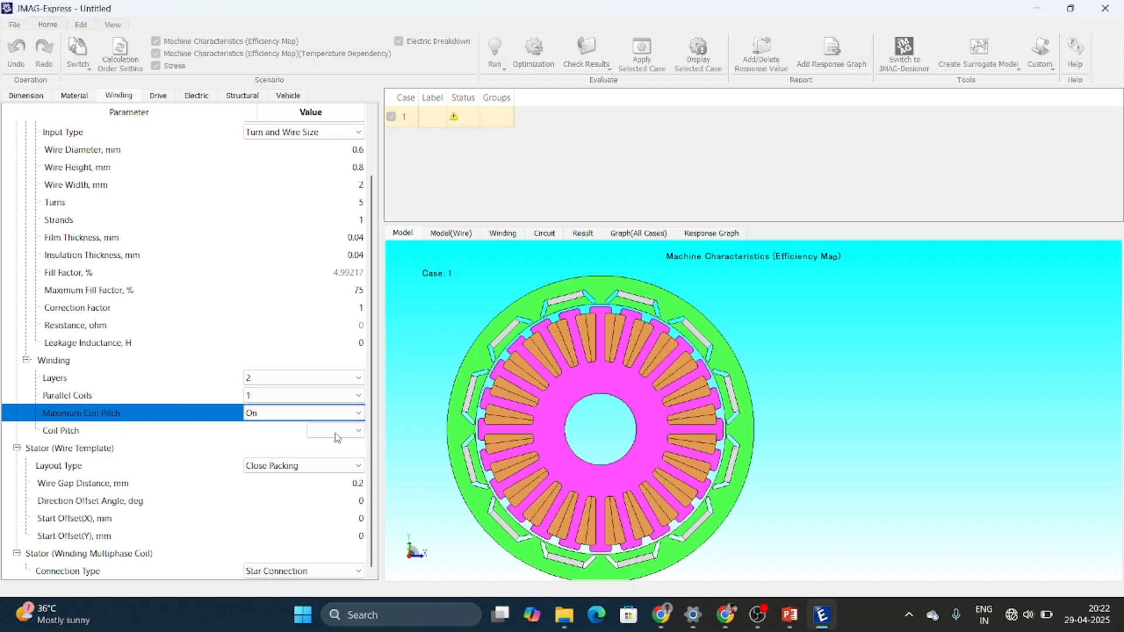
pyautogui.click(283, 416)
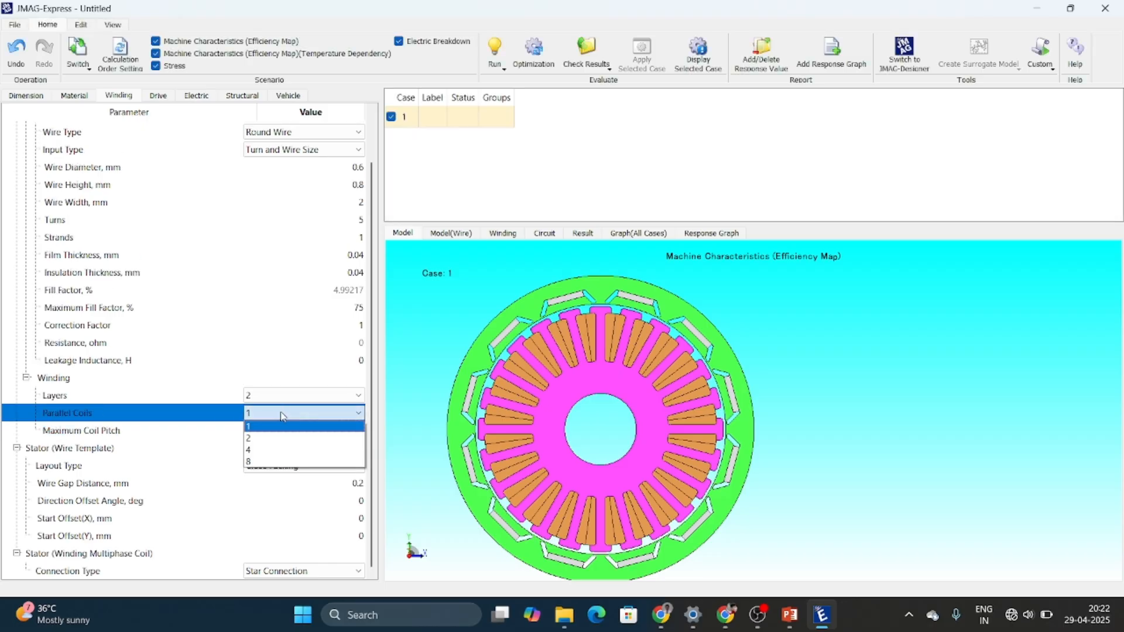
pyautogui.click(283, 416)
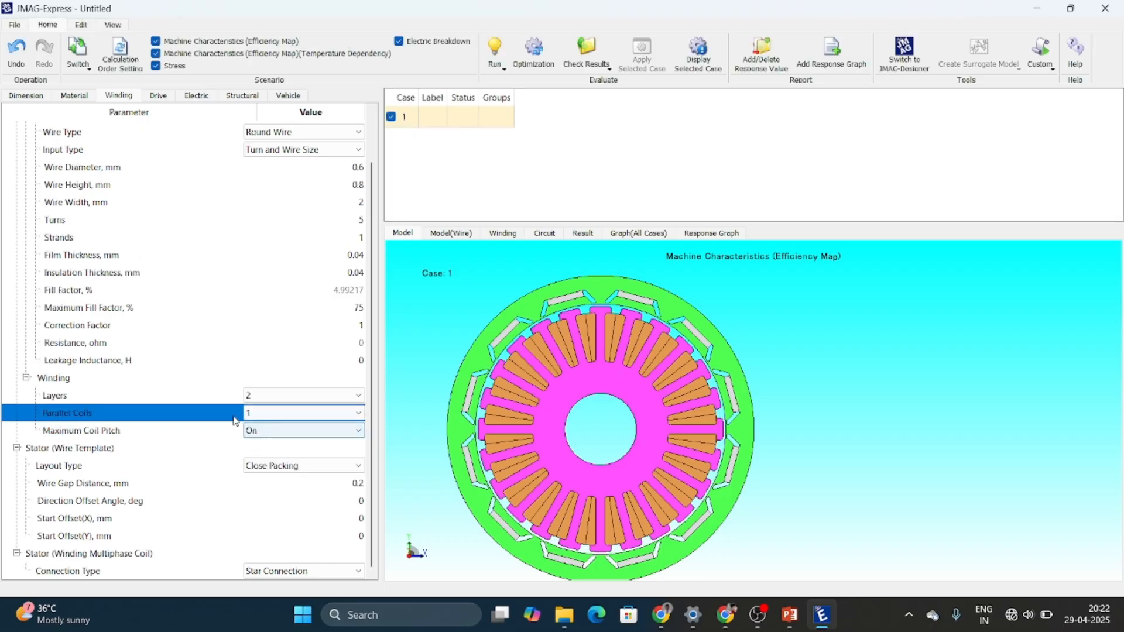
# Switch the stator winding's Maximum Coil Pitch to Off, keeping the parallel coils at 1.
pyautogui.click(197, 432)
pyautogui.click(246, 436)
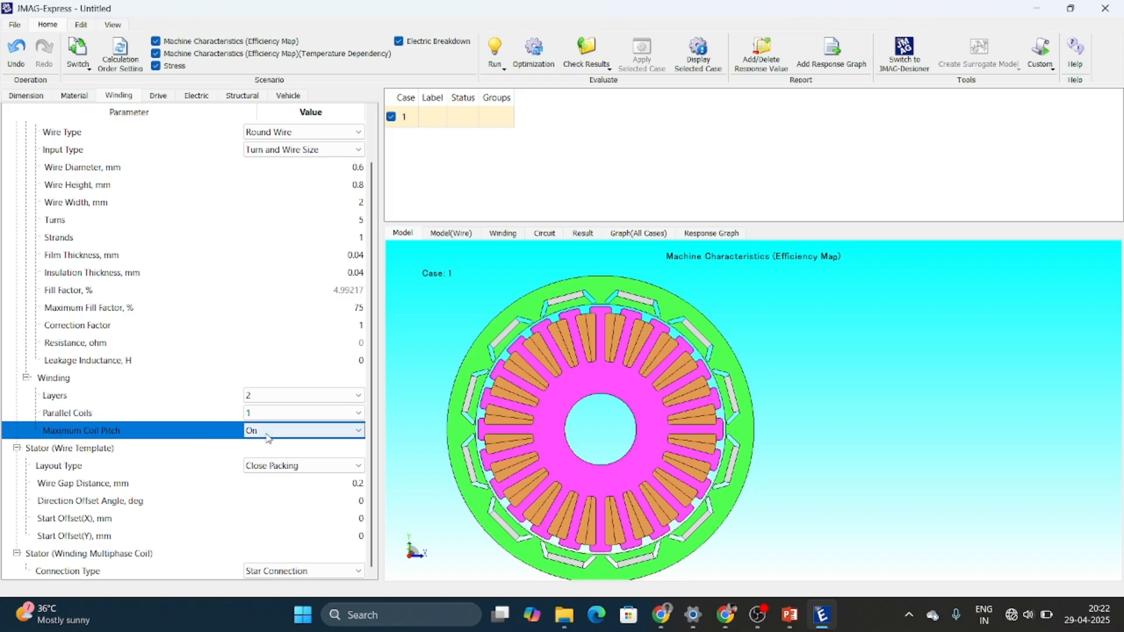
pyautogui.click(261, 446)
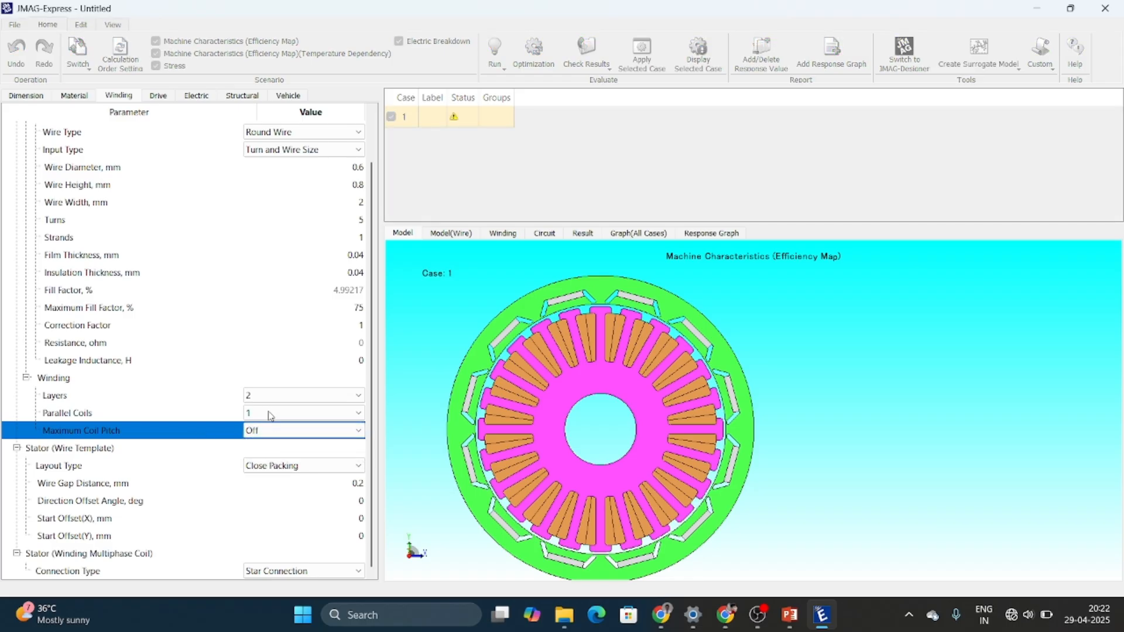
pyautogui.click(269, 415)
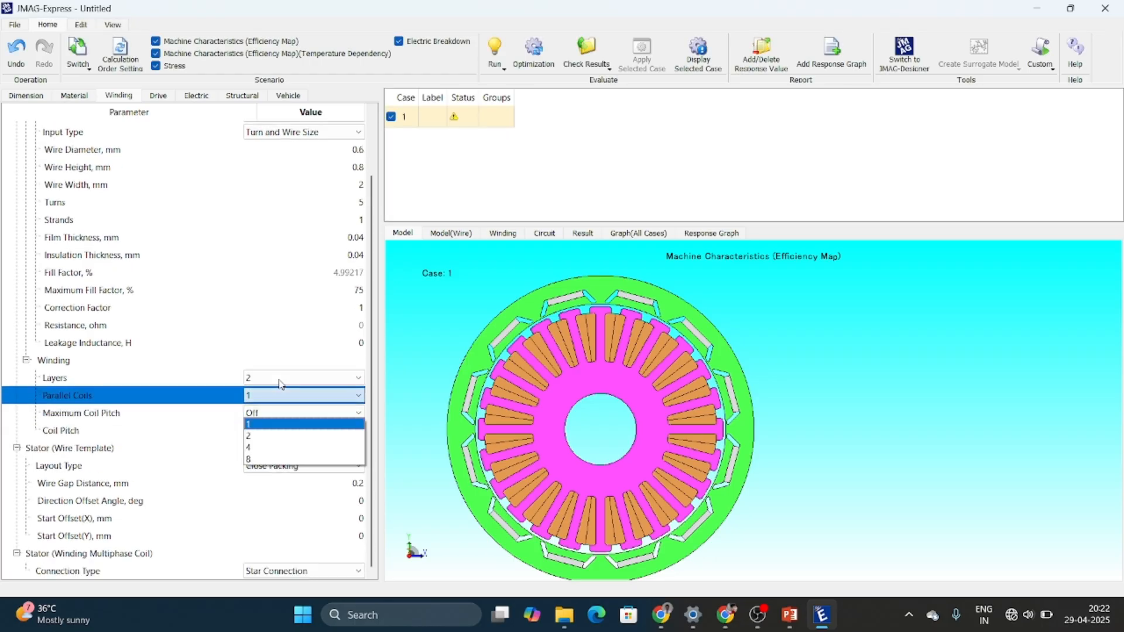
pyautogui.click(252, 426)
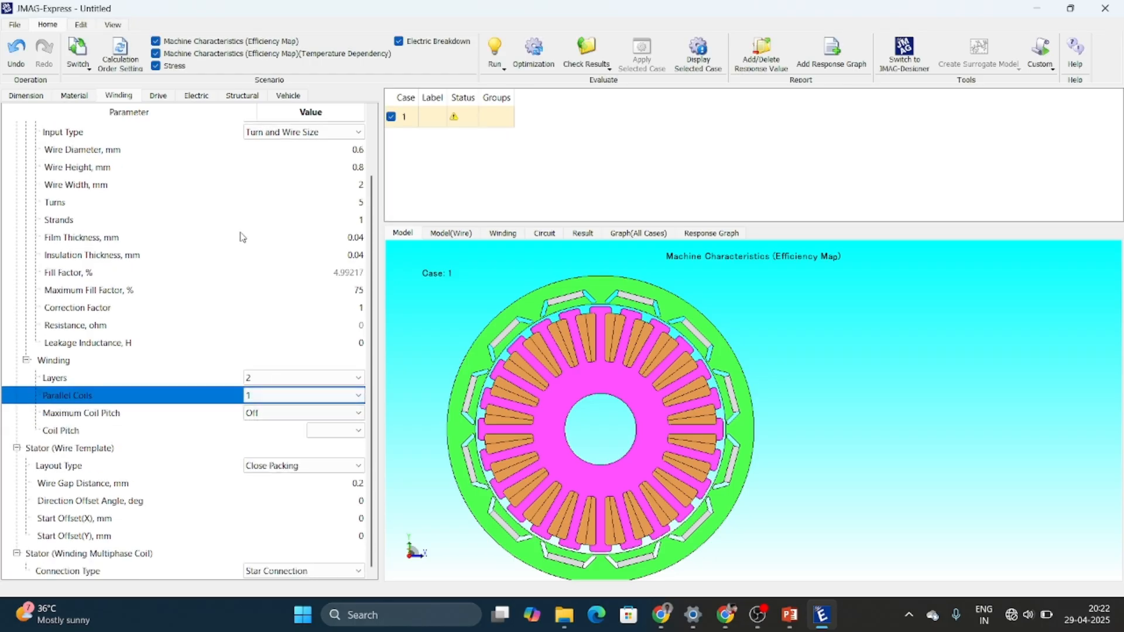
# Set the drive circuit's maximum voltage to 48 V and its maximum current to 35 A.
pyautogui.click(163, 99)
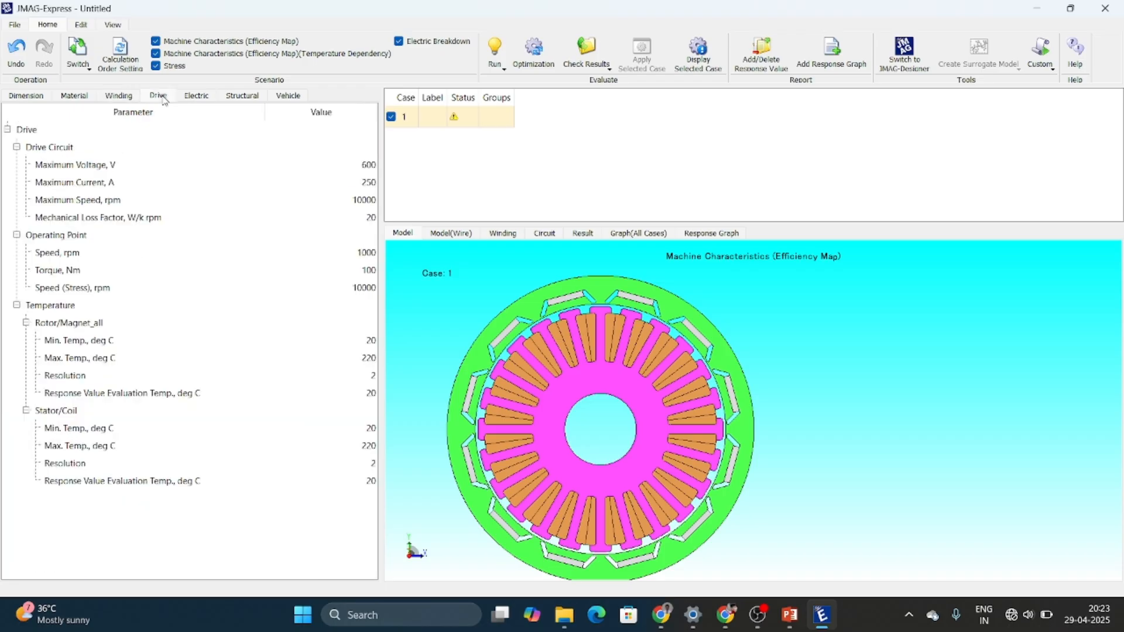
pyautogui.doubleClick(364, 167)
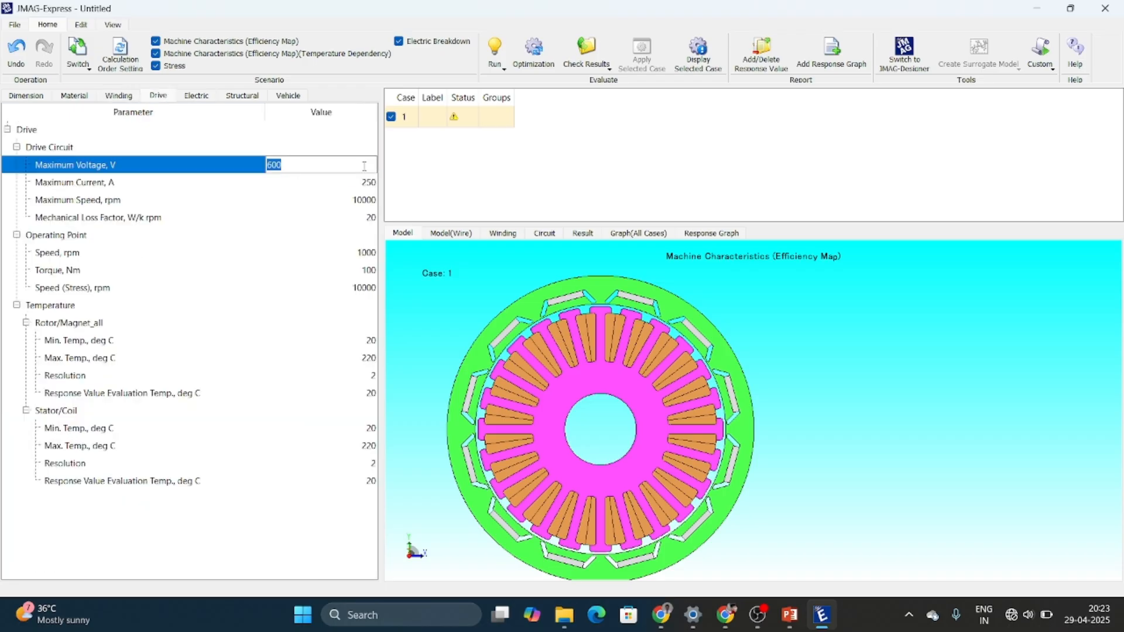
pyautogui.write('48')
pyautogui.click(364, 188)
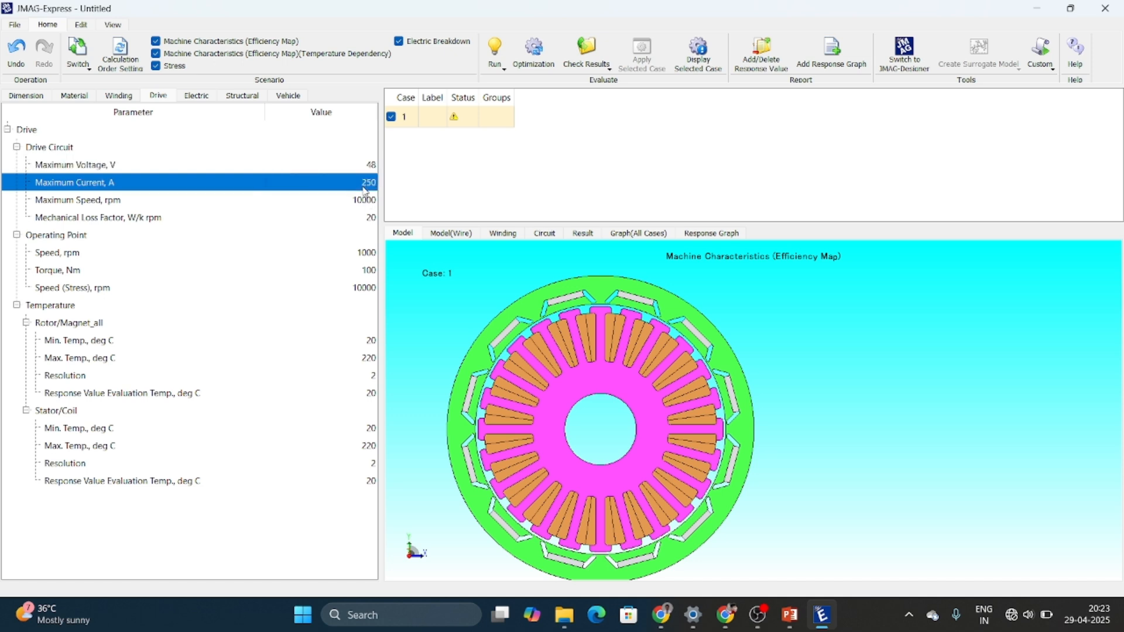
pyautogui.doubleClick(364, 189)
pyautogui.write('35')
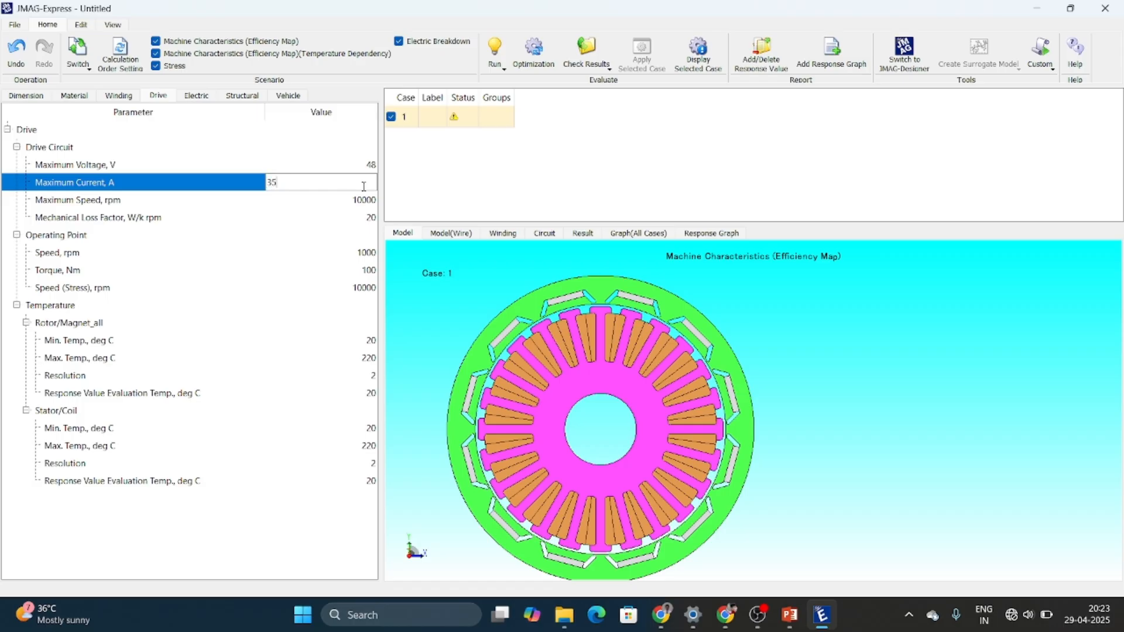
# Set the drive circuit's maximum speed to 1500 rpm.
pyautogui.click(360, 203)
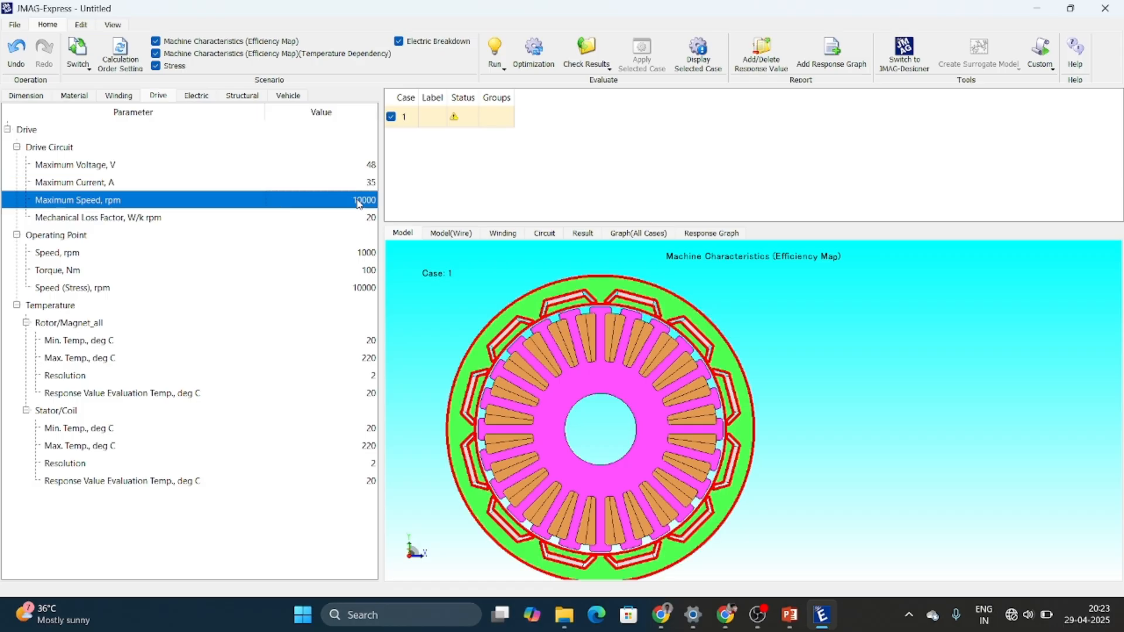
pyautogui.click(358, 201)
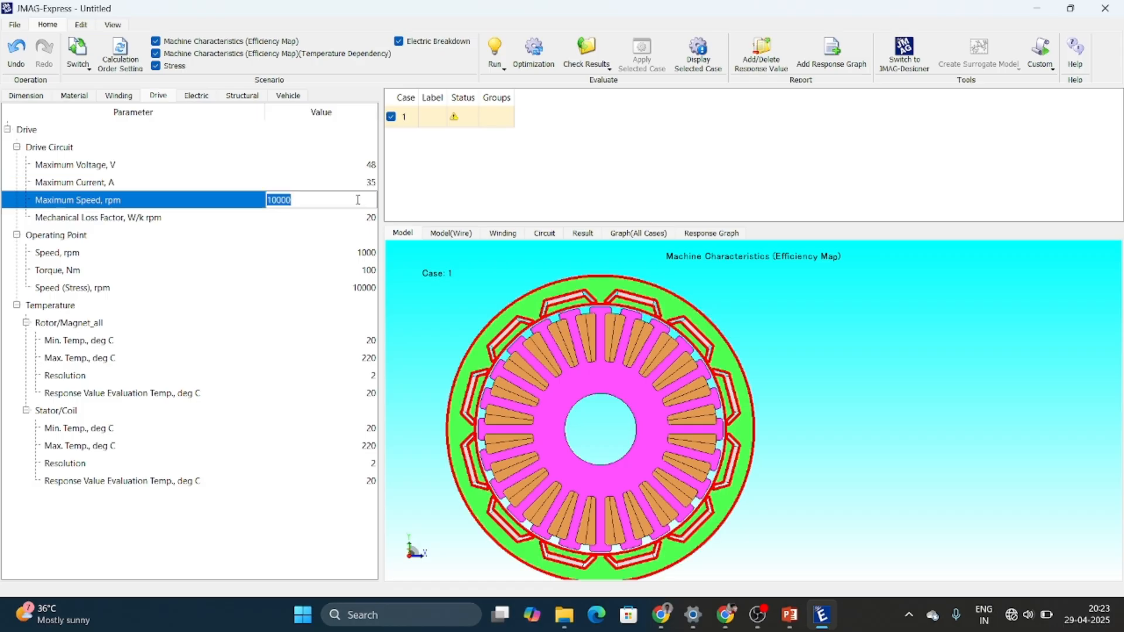
pyautogui.write('1500')
# Set the operating point's speed to 1200 rpm in the drive settings.
pyautogui.click(343, 253)
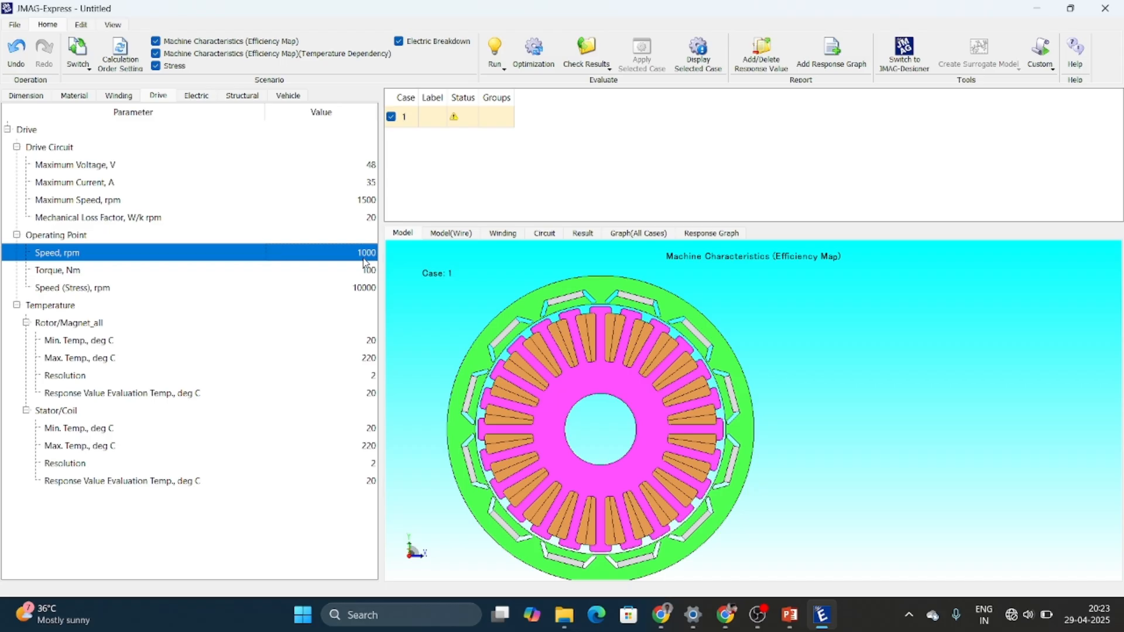
pyautogui.click(363, 256)
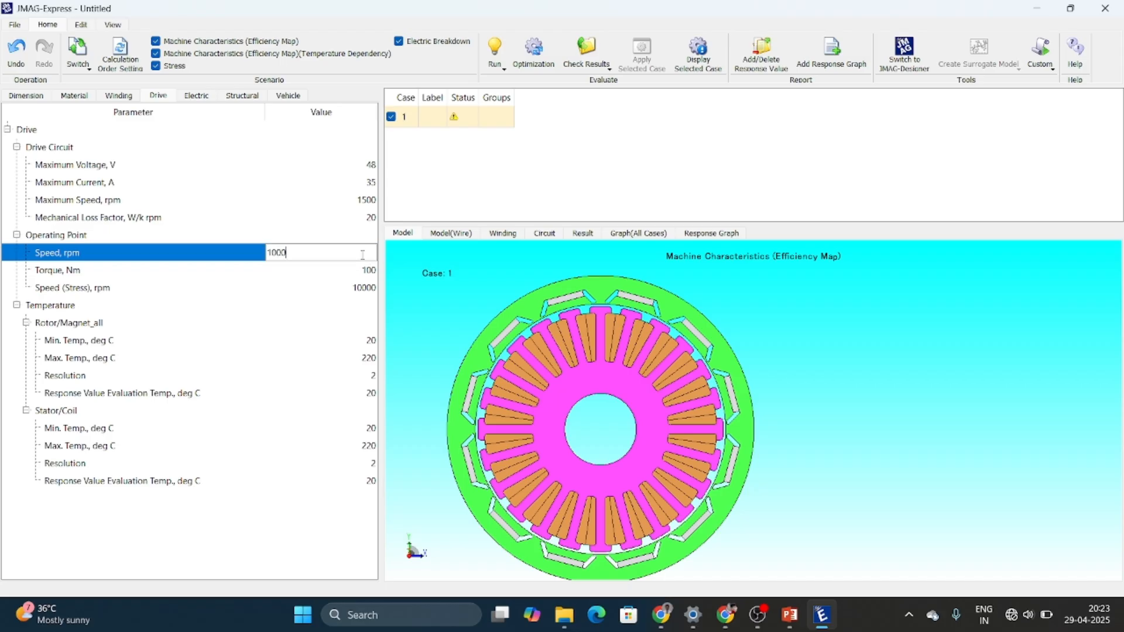
pyautogui.press('BackSpace')
pyautogui.press('BackSpace')
pyautogui.write('00')
pyautogui.press('BackSpace')
pyautogui.press('BackSpace')
pyautogui.press('BackSpace')
pyautogui.write('200')
pyautogui.click(346, 285)
# Set the operating point's torque to 20 Nm.
pyautogui.click(364, 271)
pyautogui.click(365, 270)
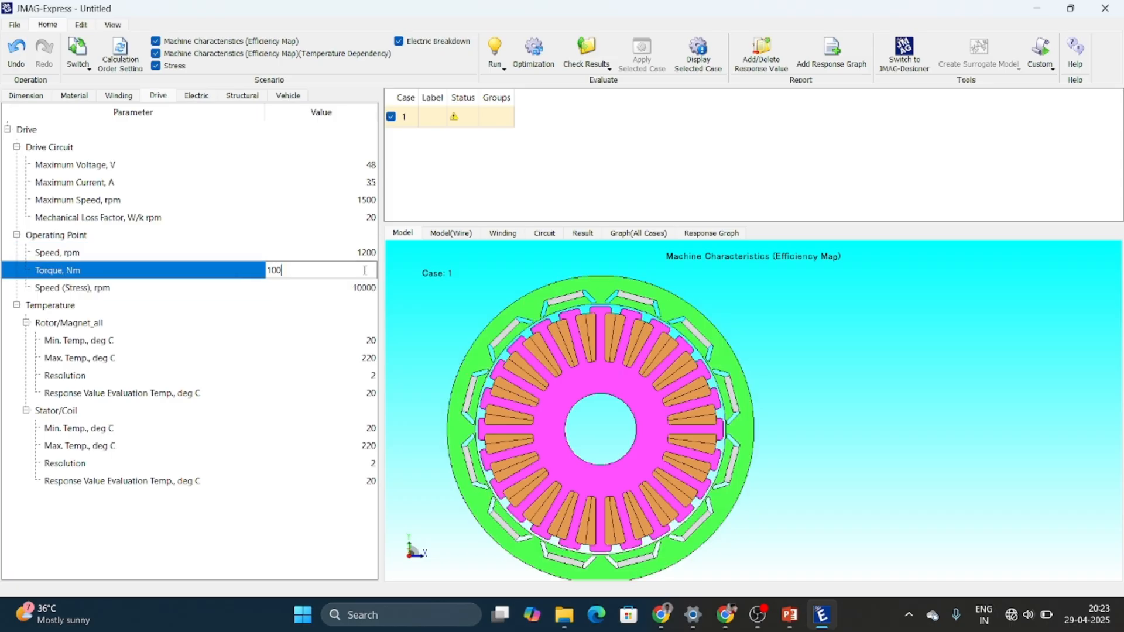
pyautogui.press('BackSpace')
pyautogui.press('BackSpace')
pyautogui.press('BackSpace')
pyautogui.write('20')
pyautogui.press('Return')
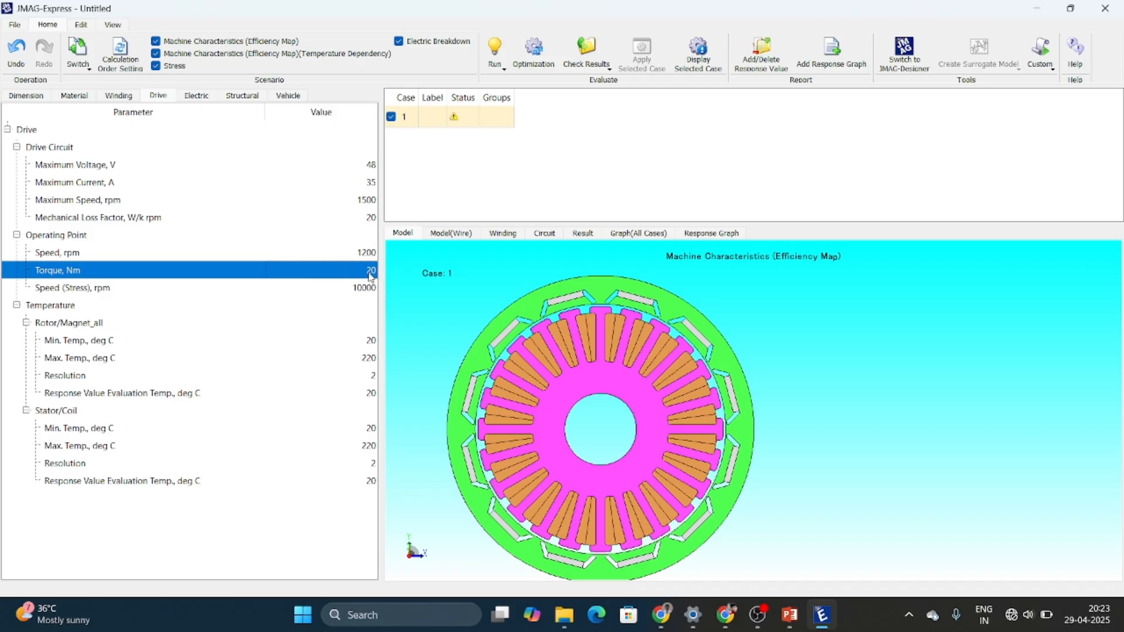
# Set the operating point's Speed (Stress) to 3000 rpm.
pyautogui.click(362, 295)
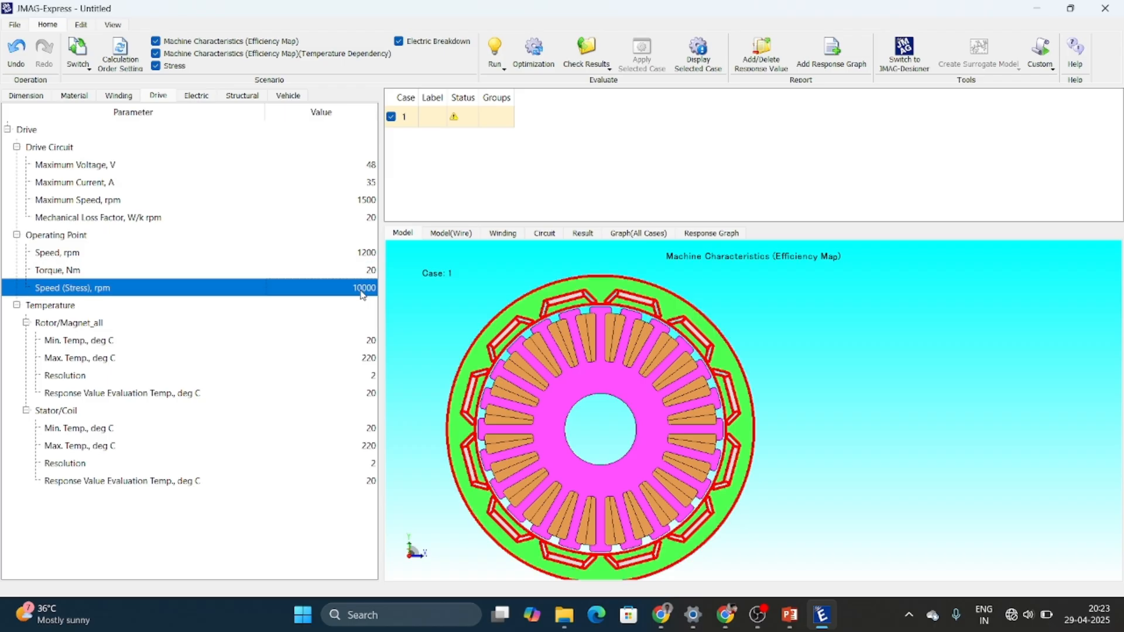
pyautogui.click(361, 290)
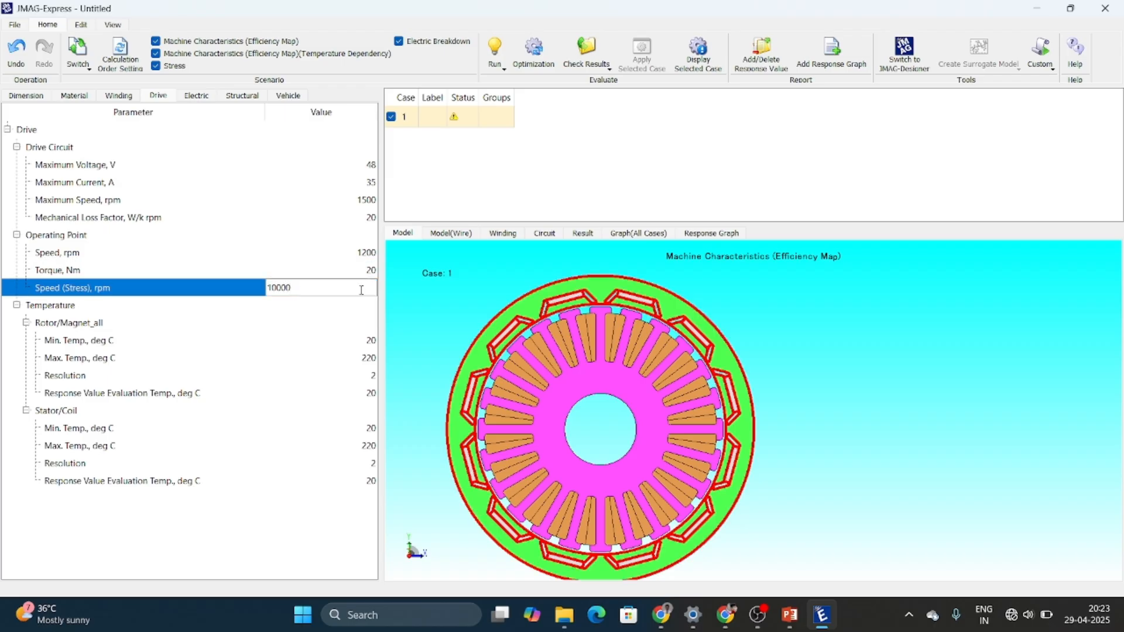
pyautogui.press('BackSpace')
pyautogui.press('BackSpace')
pyautogui.press('BackSpace')
pyautogui.press('BackSpace')
pyautogui.press('BackSpace')
pyautogui.write('3000')
pyautogui.press('Return')
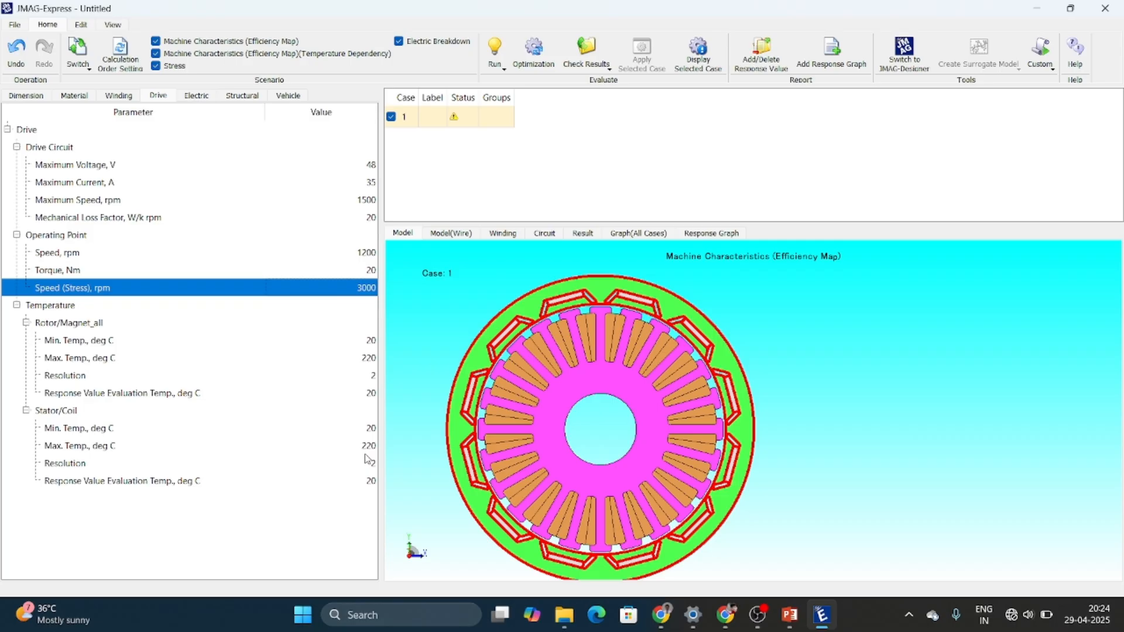
# Review the electric test potentials, structural contact settings and vehicle parameters, leaving the tire diameter as it is.
pyautogui.click(195, 96)
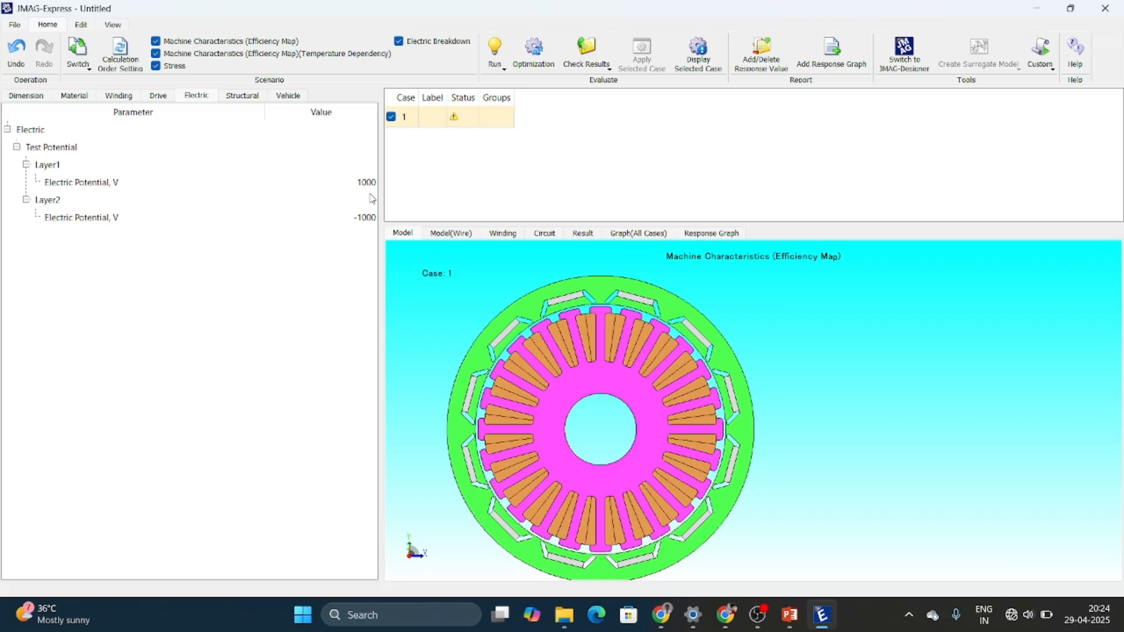
pyautogui.click(233, 97)
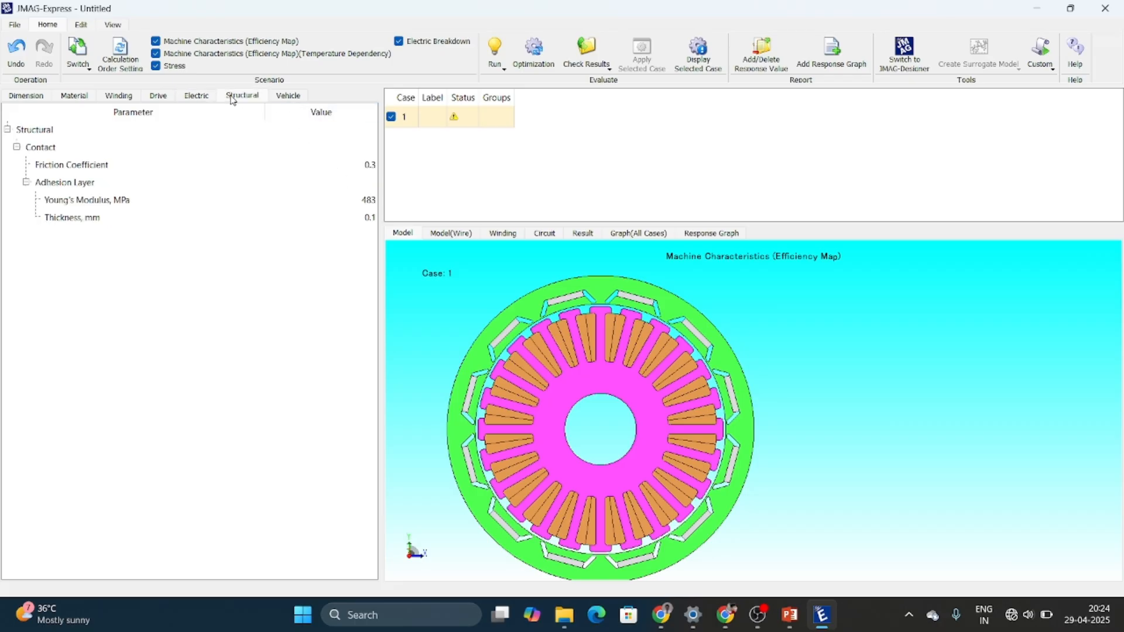
pyautogui.click(291, 100)
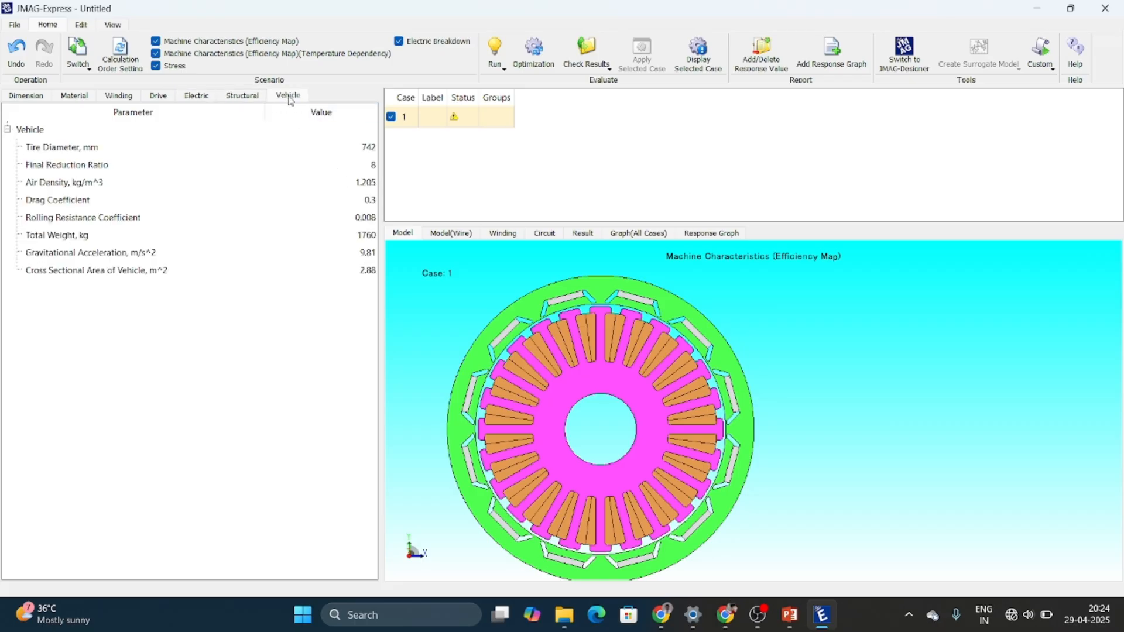
pyautogui.click(243, 100)
pyautogui.click(285, 101)
pyautogui.doubleClick(363, 151)
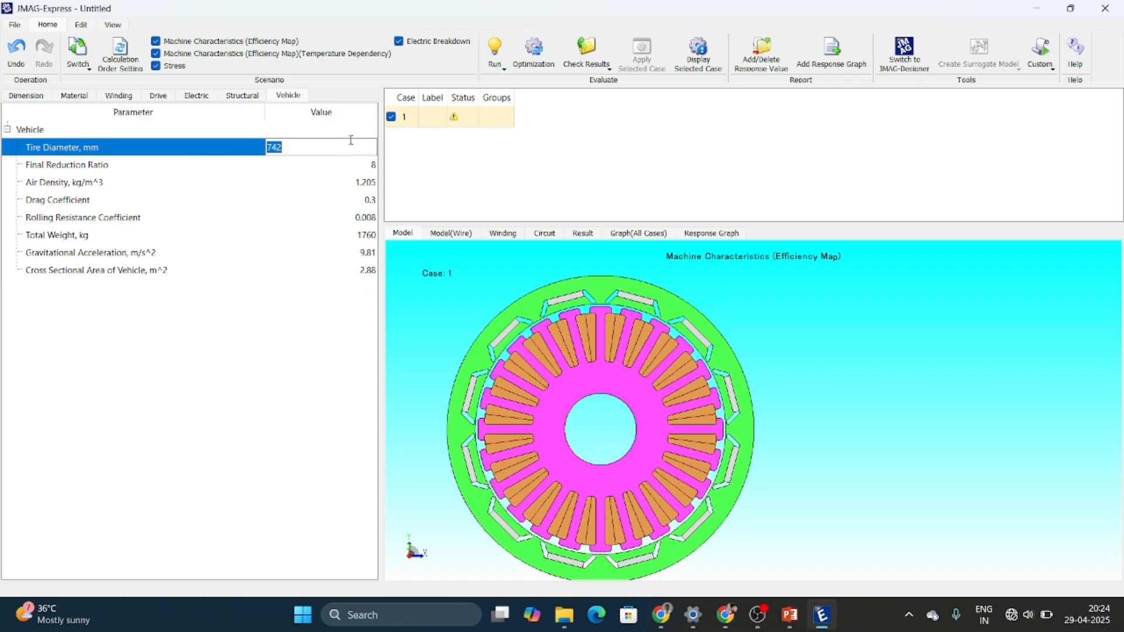
pyautogui.click(319, 316)
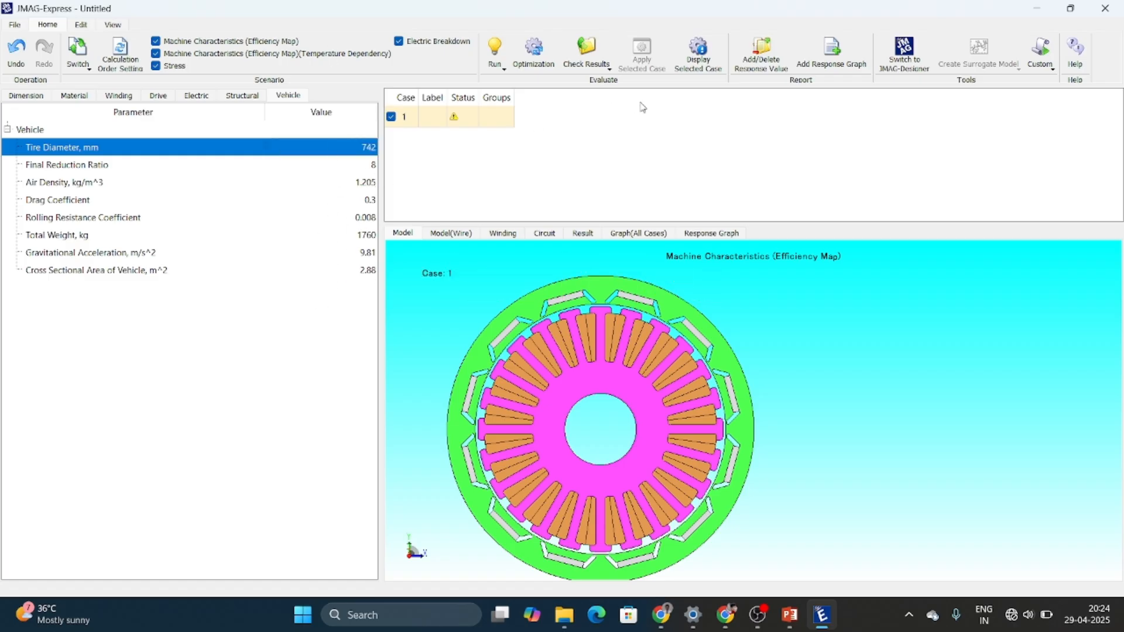
# Open the optimization setup and look through the parametric variable ranges in its constraint conditions.
pyautogui.click(540, 54)
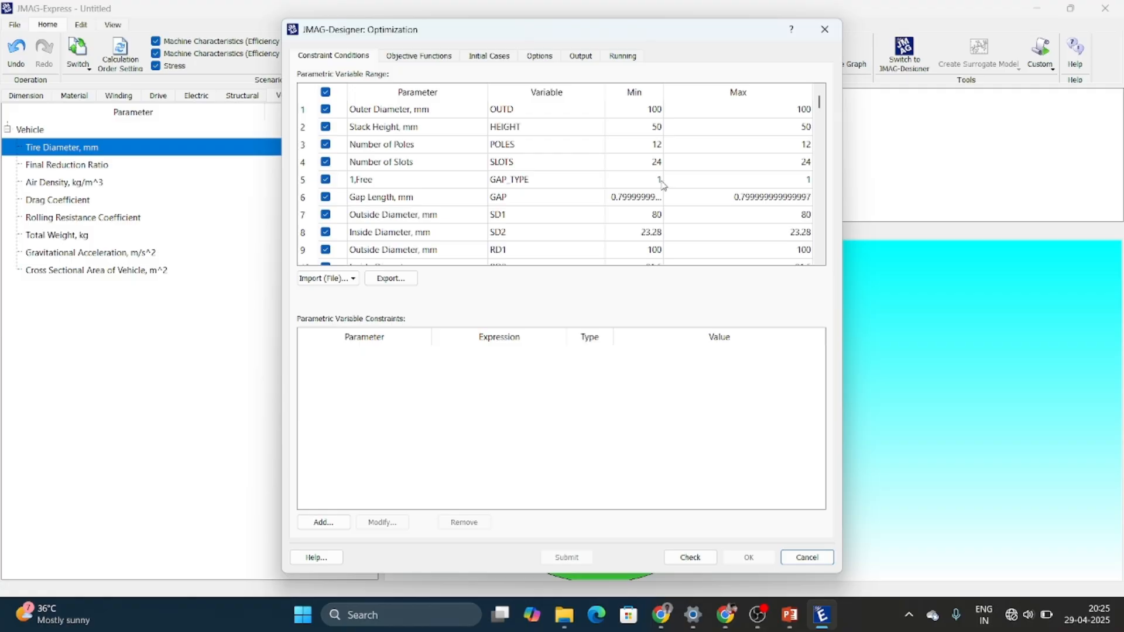
pyautogui.scroll(-15, 663, 185)
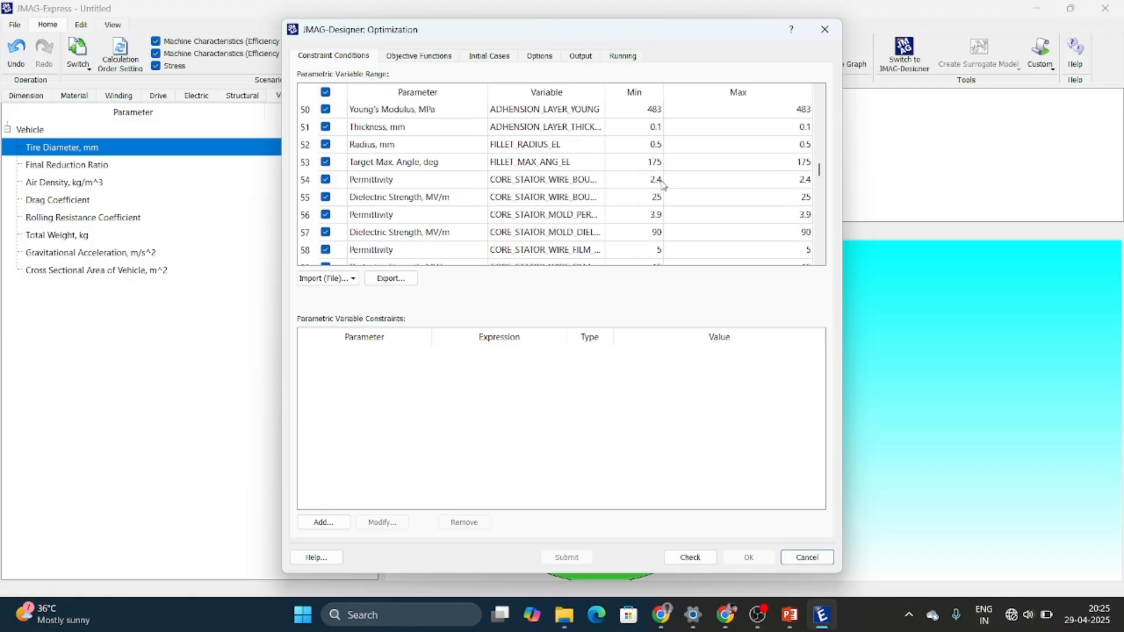
pyautogui.scroll(12, 663, 185)
pyautogui.scroll(5, 663, 185)
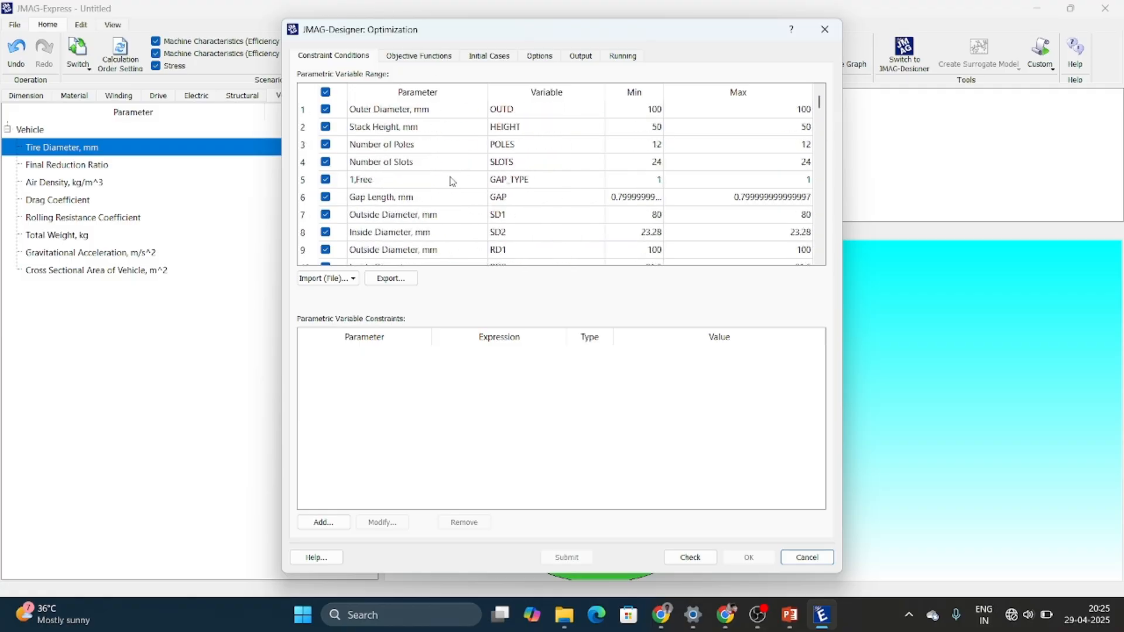
# Try a minimum of 90 mm for the Outer Diameter variable's range and set it back to 100 mm.
pyautogui.click(608, 207)
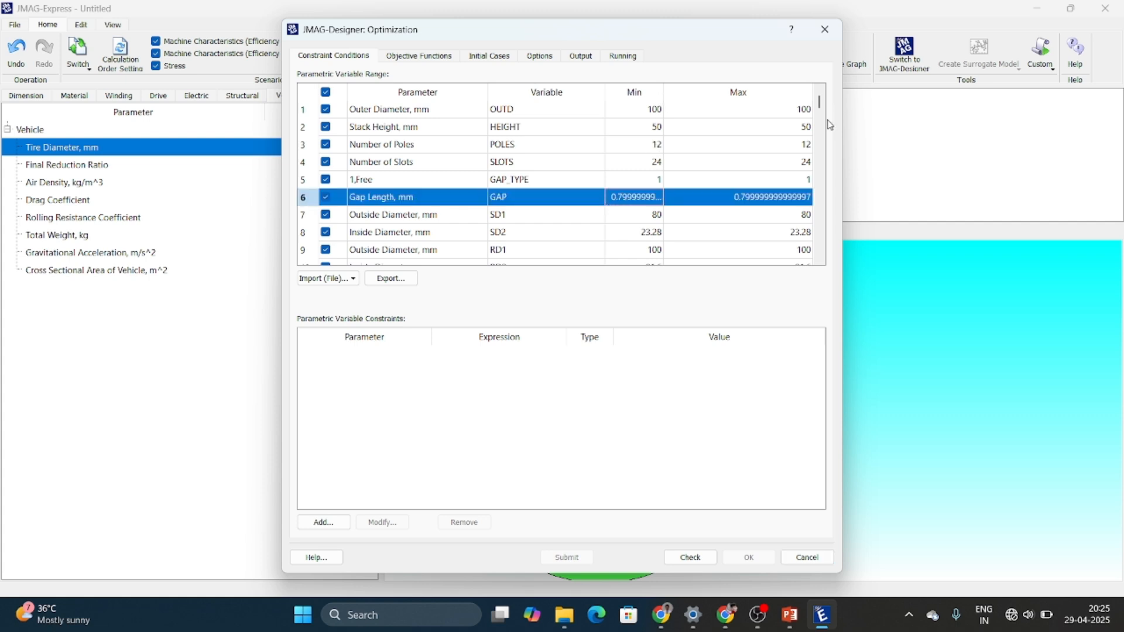
pyautogui.scroll(-2, 644, 234)
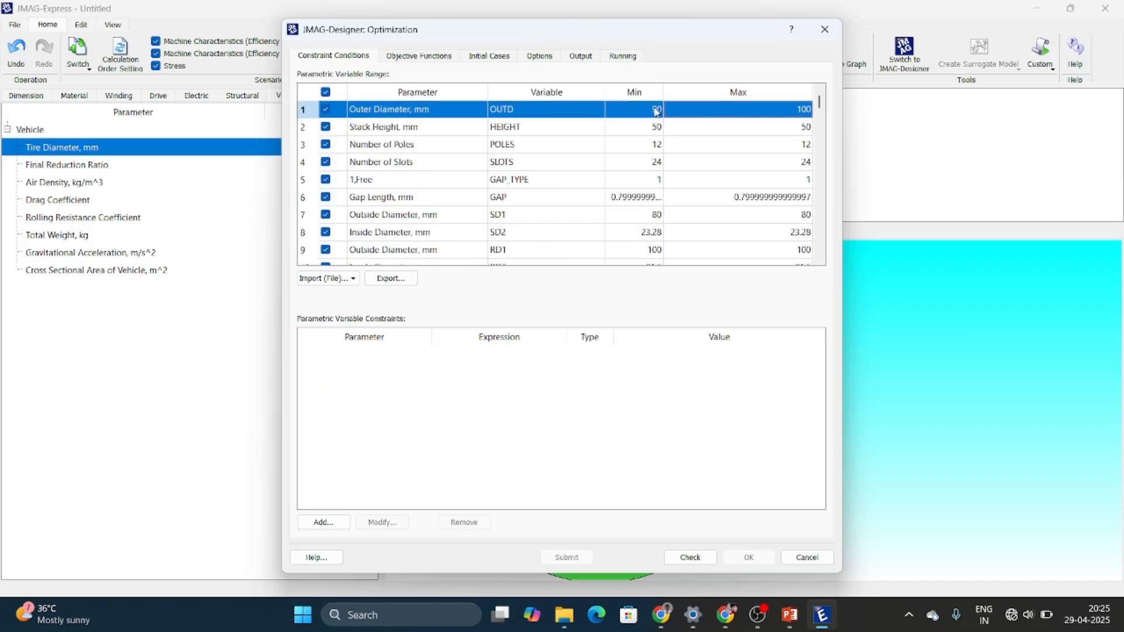
pyautogui.click(783, 116)
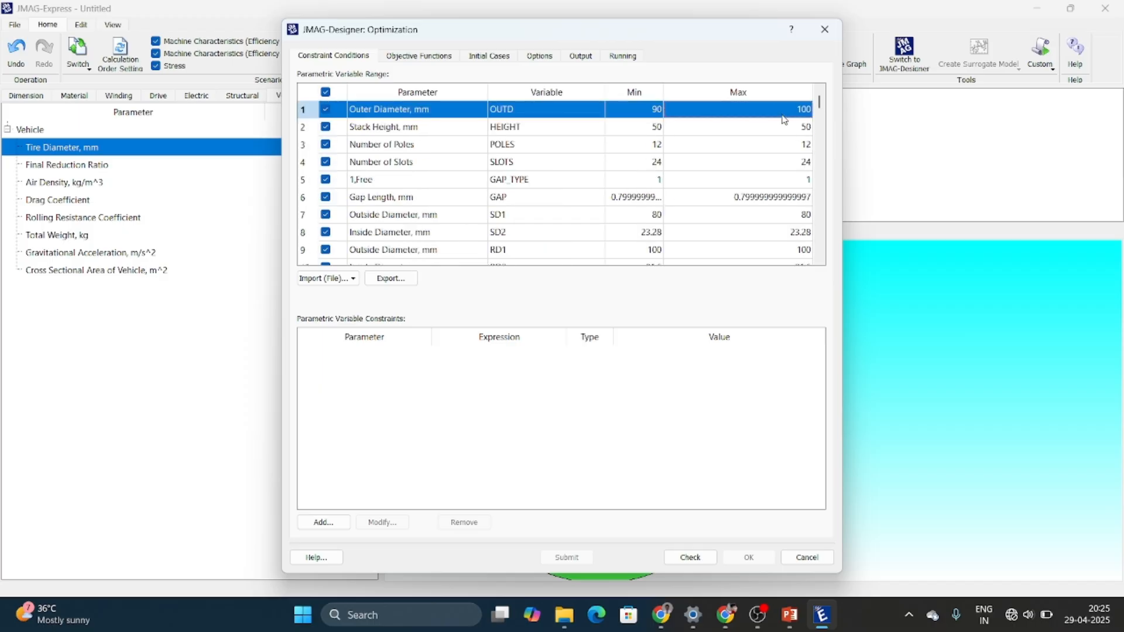
pyautogui.doubleClick(656, 114)
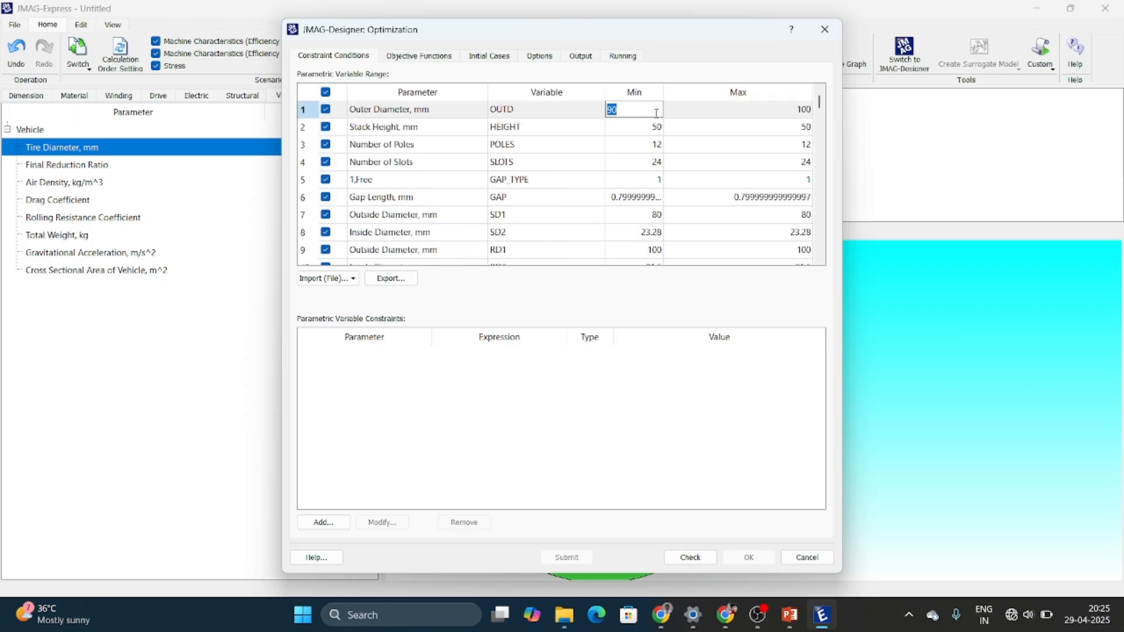
pyautogui.write('100')
pyautogui.press('Return')
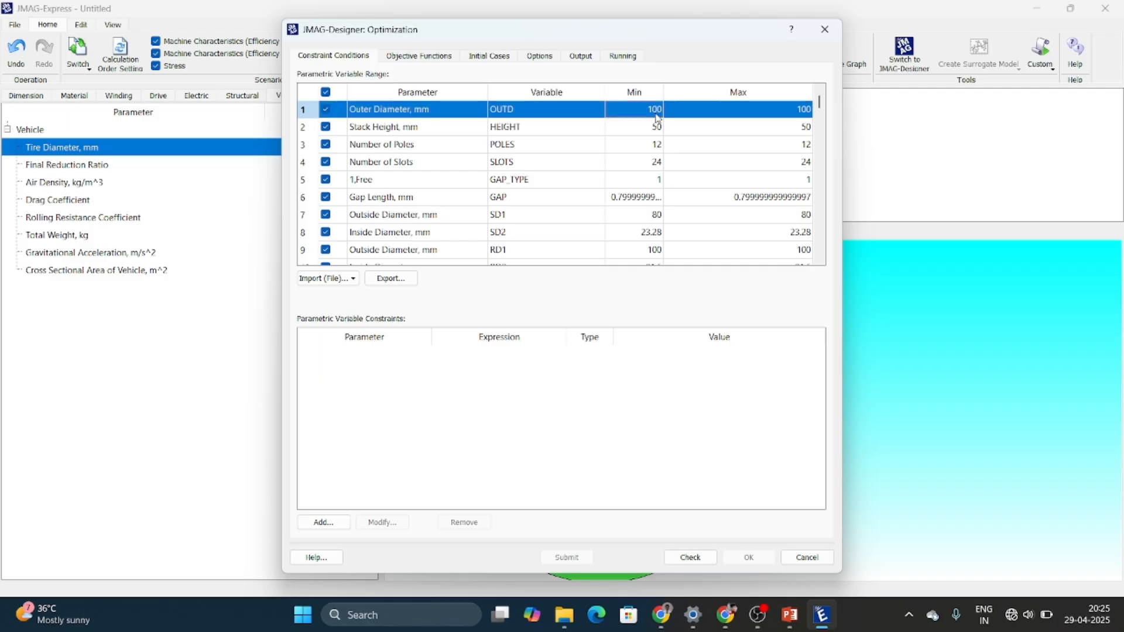
# Look through the response data variables available for the optimization's objective functions, such as the MaxTorque variable.
pyautogui.click(420, 60)
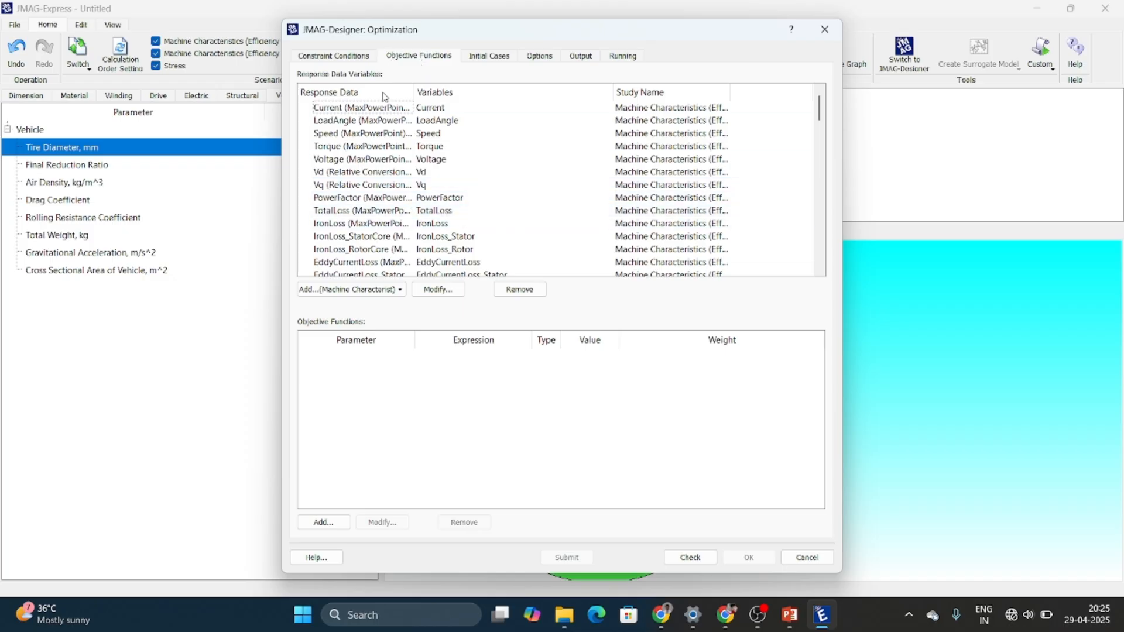
pyautogui.scroll(-4, 392, 148)
pyautogui.scroll(-4, 392, 147)
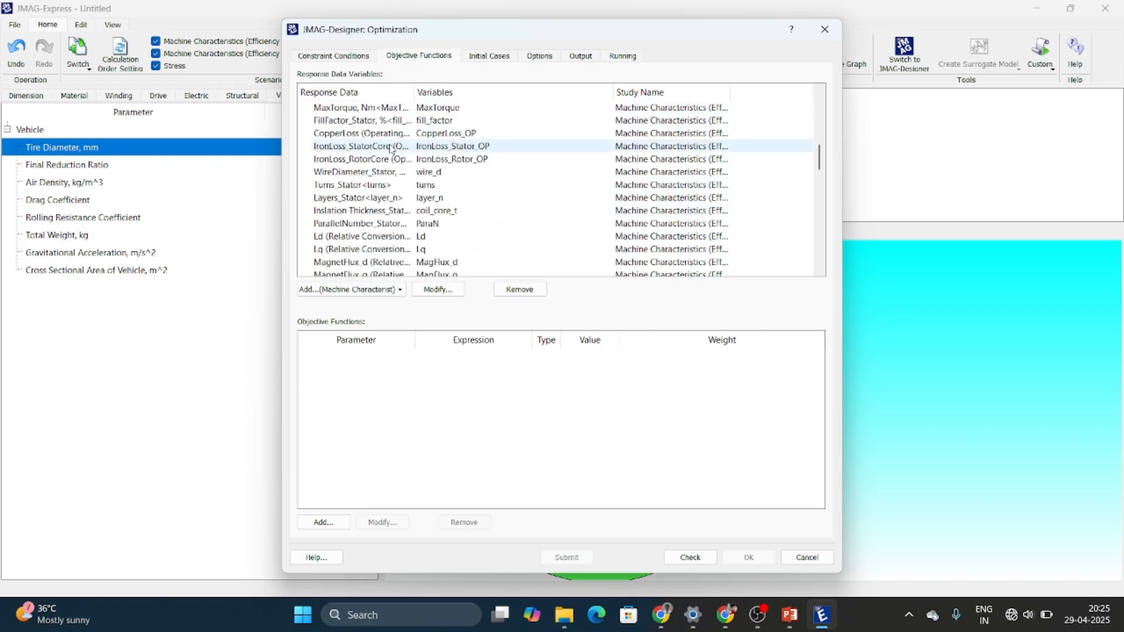
pyautogui.scroll(7, 392, 147)
pyautogui.scroll(-5, 392, 147)
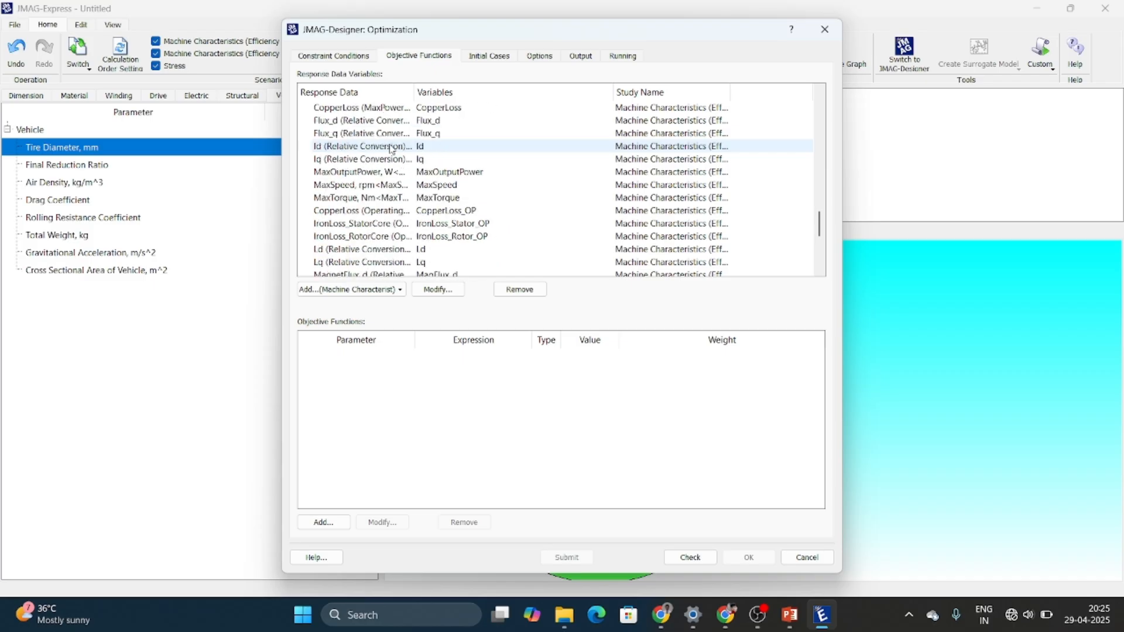
pyautogui.click(375, 199)
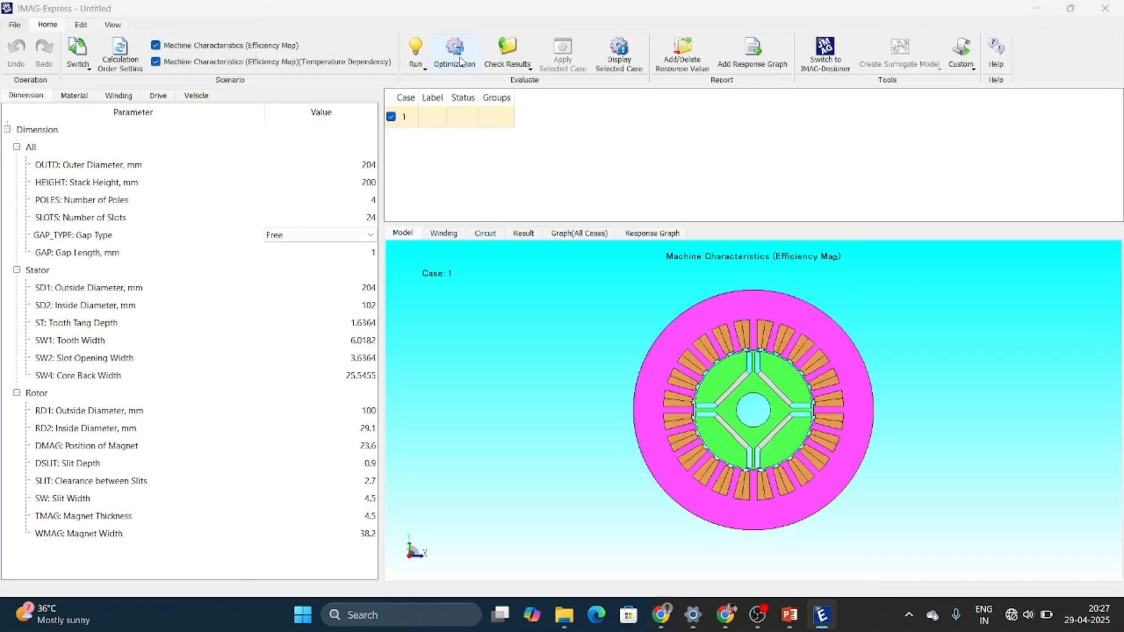
# Run the efficiency map analysis and examine the resulting Efficiency, N-T/Output Power and N-Iam/Phase plots for case 1.
pyautogui.click(423, 48)
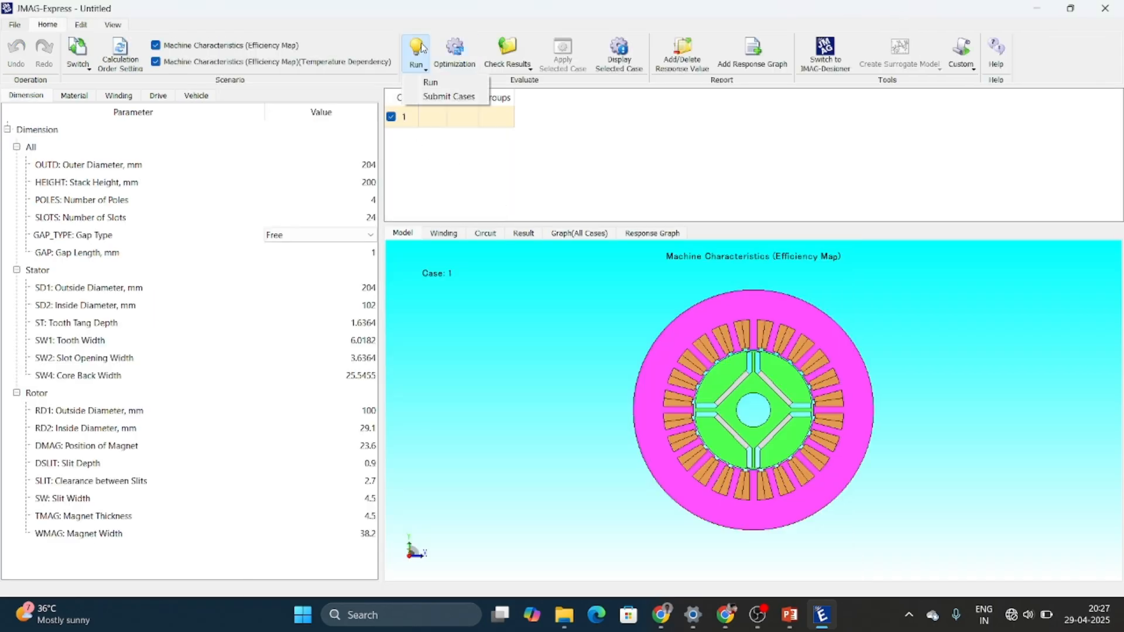
pyautogui.click(440, 82)
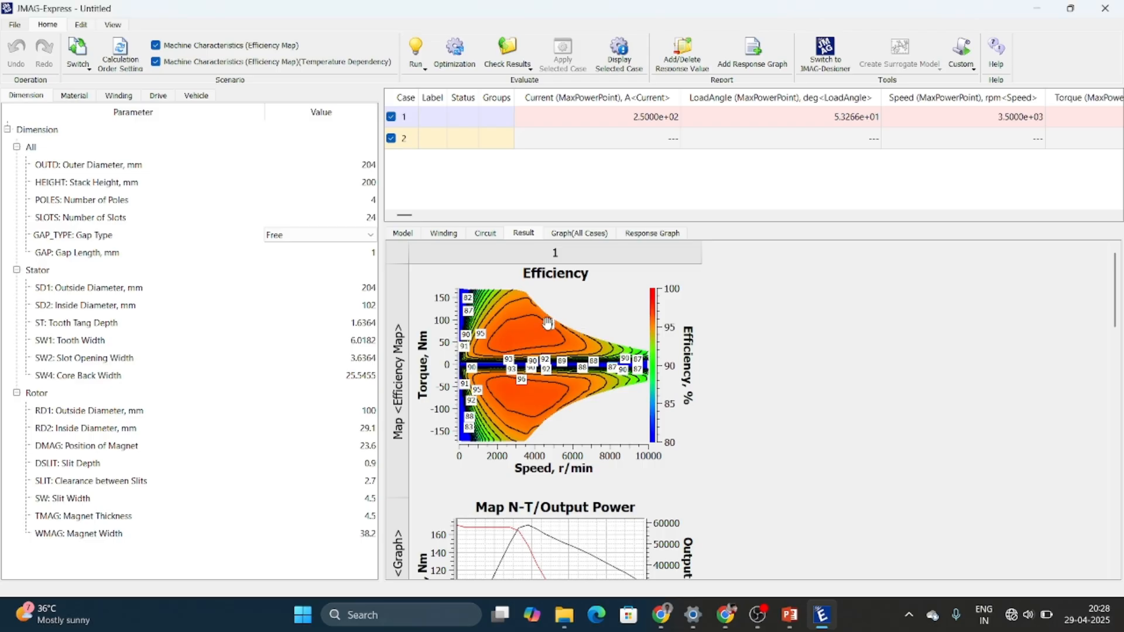
pyautogui.scroll(-5, 547, 323)
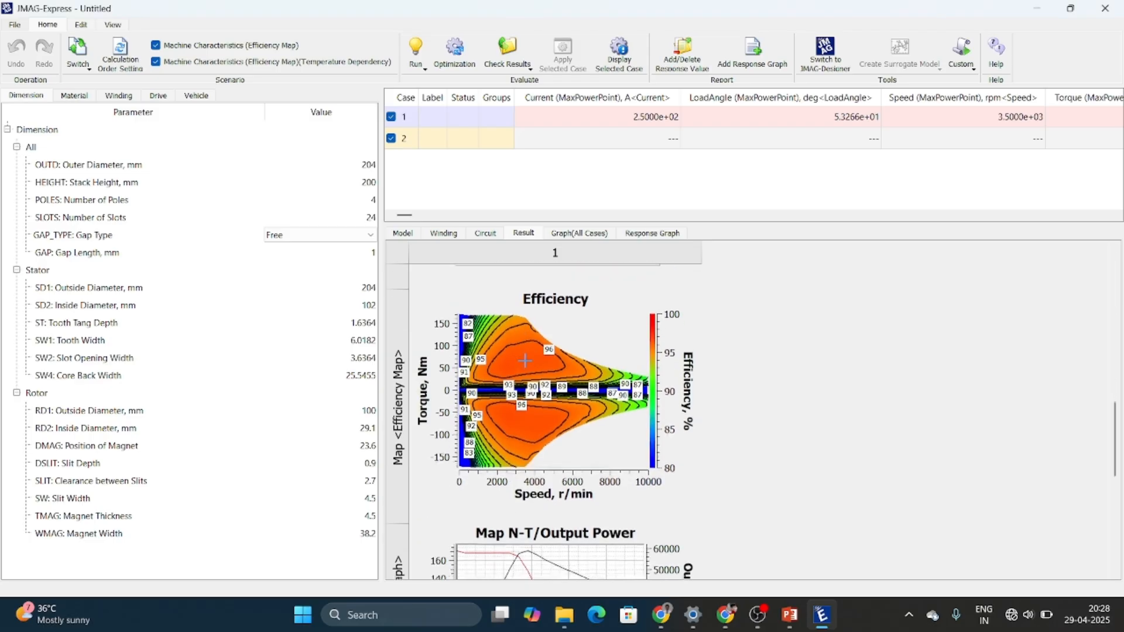
pyautogui.scroll(-5, 525, 361)
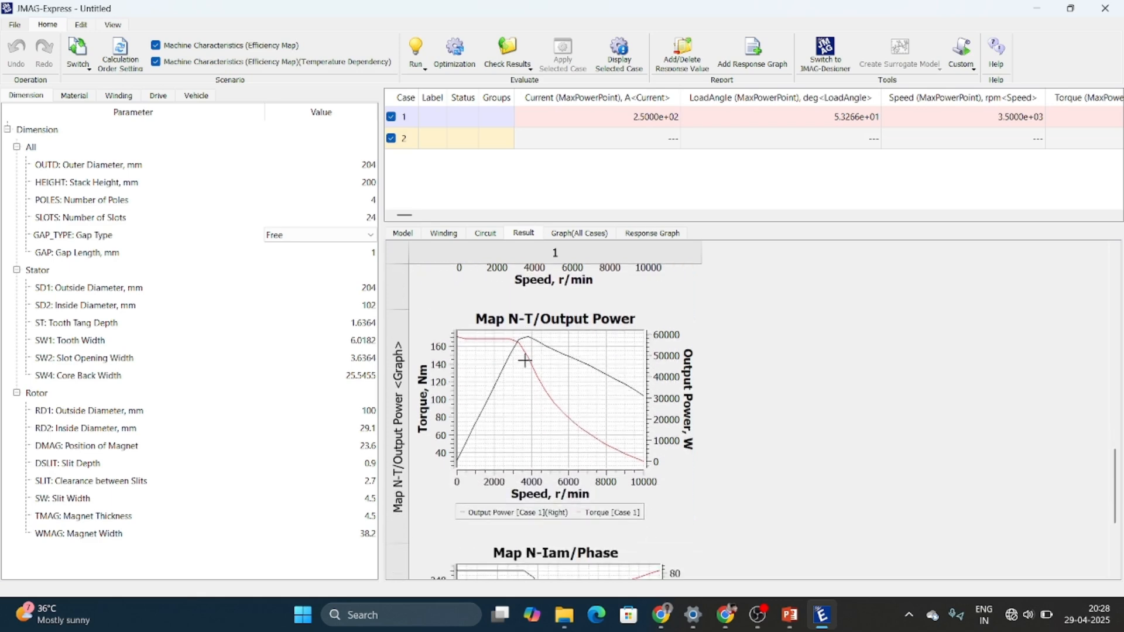
pyautogui.scroll(-3, 524, 361)
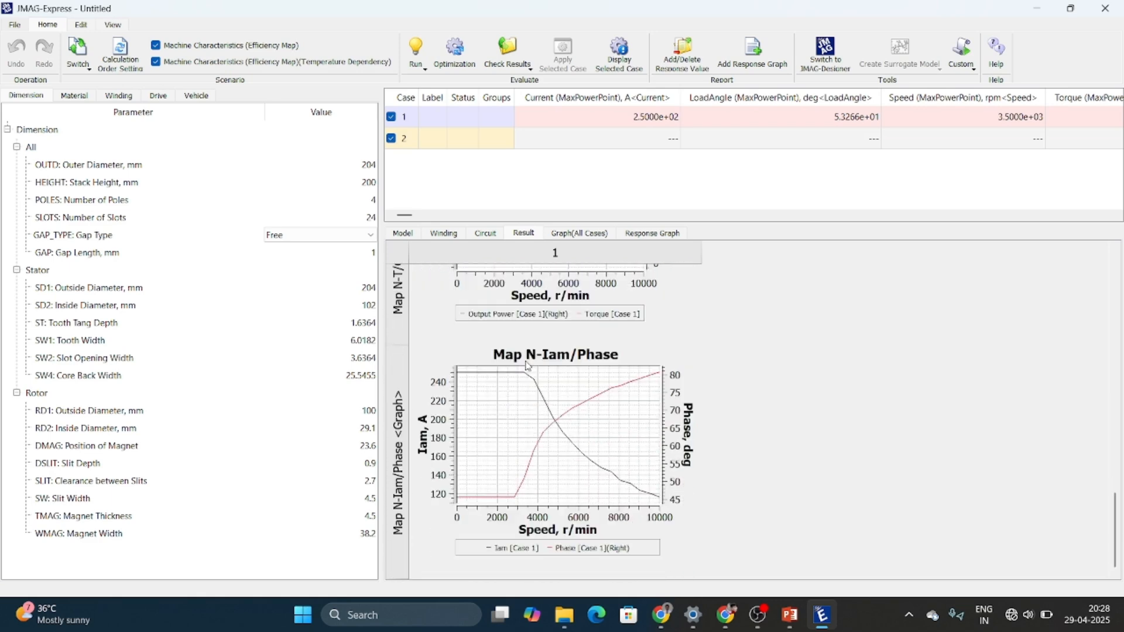
# Look through the all-cases N-T/Output Power and N-Iam/Phase graphs and check the response graph view.
pyautogui.click(577, 237)
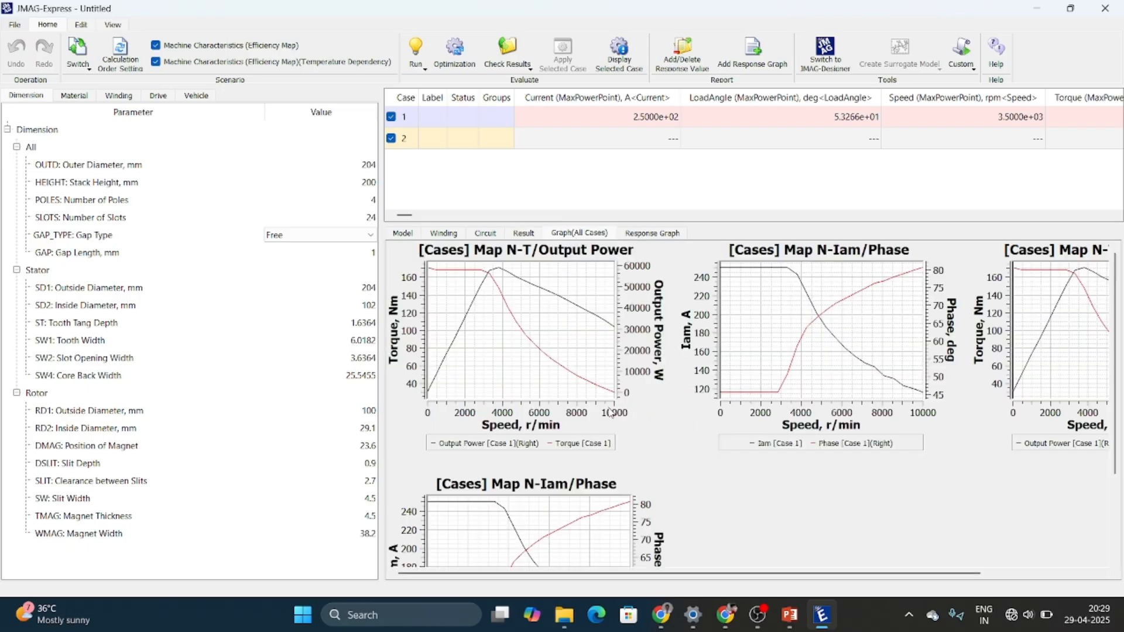
pyautogui.scroll(-3, 610, 412)
pyautogui.scroll(3, 614, 363)
pyautogui.click(650, 233)
pyautogui.click(578, 234)
pyautogui.scroll(-3, 661, 487)
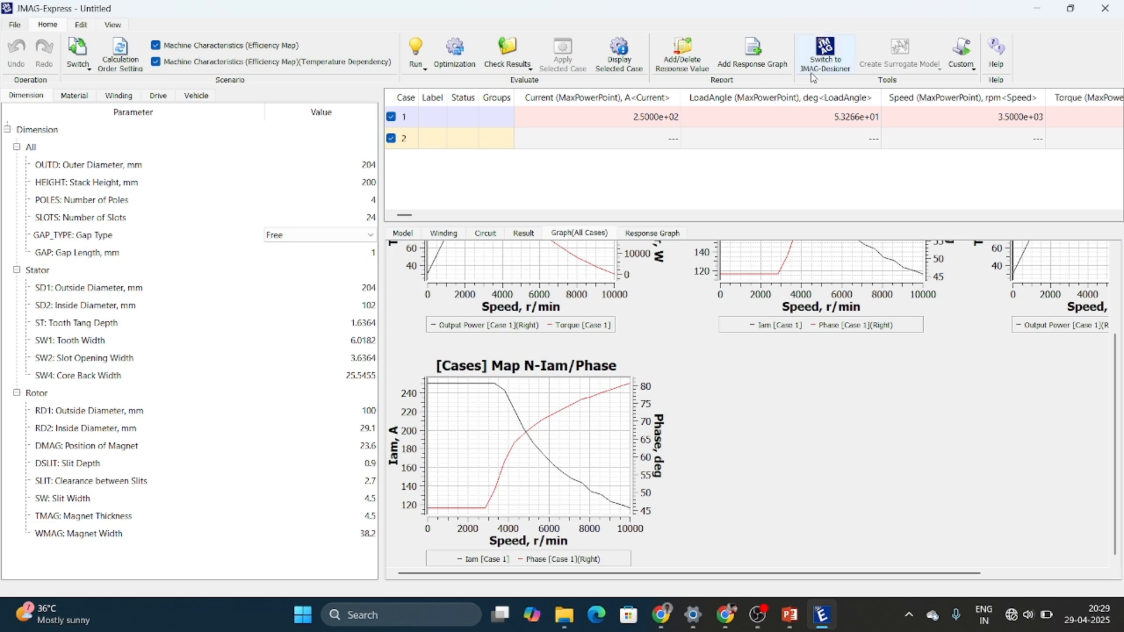
# Reopen the optimization setup to view the Outer Diameter variable's minimum in the parametric ranges, and close it without changes.
pyautogui.click(456, 54)
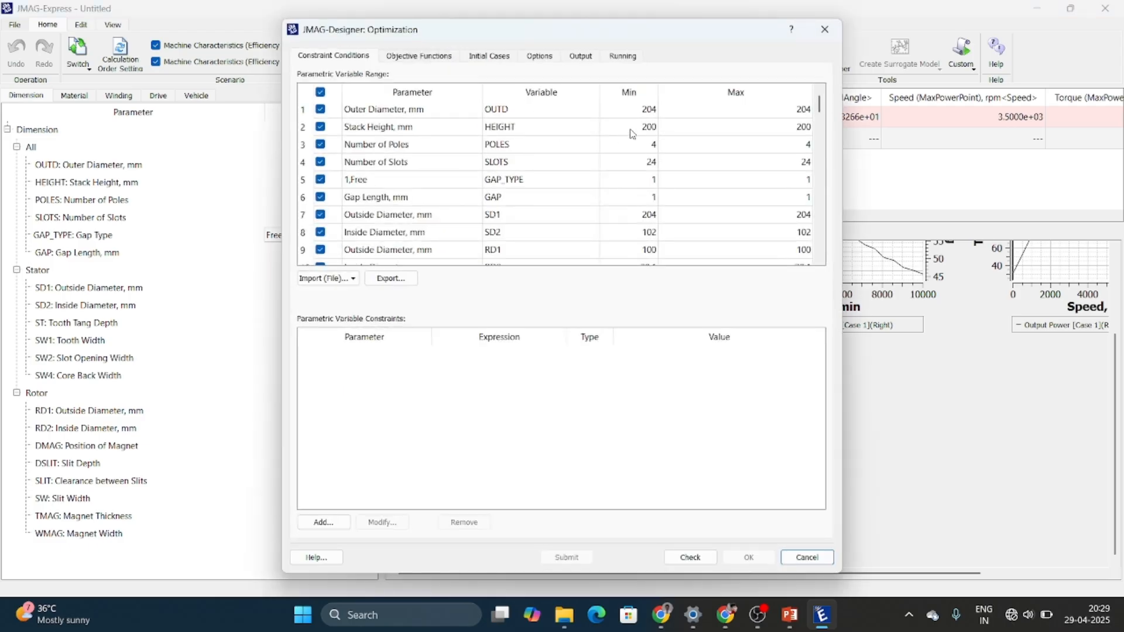
pyautogui.click(647, 115)
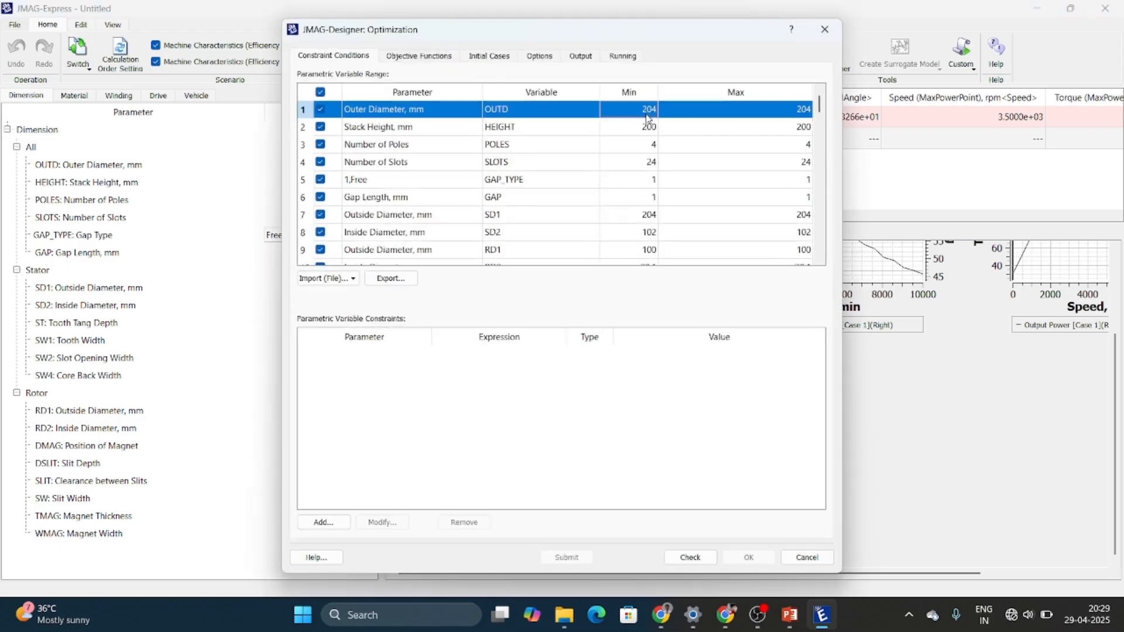
pyautogui.click(825, 30)
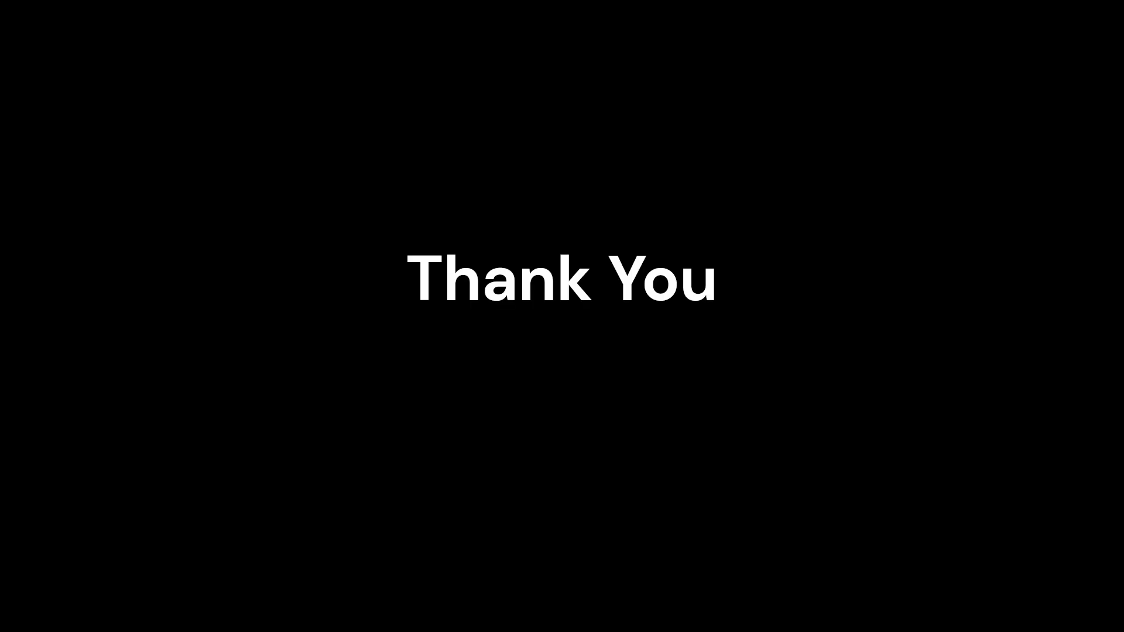